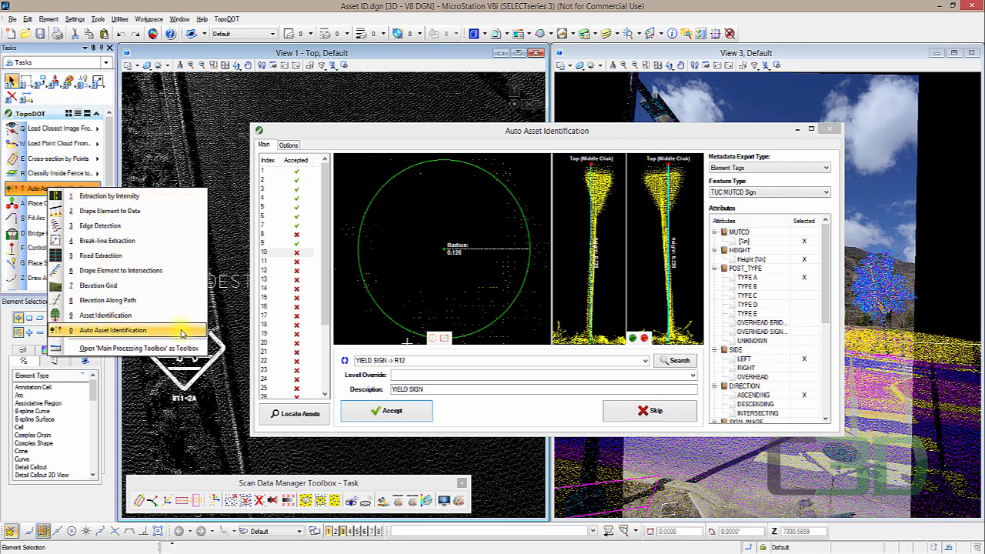
pyautogui.click(229, 223)
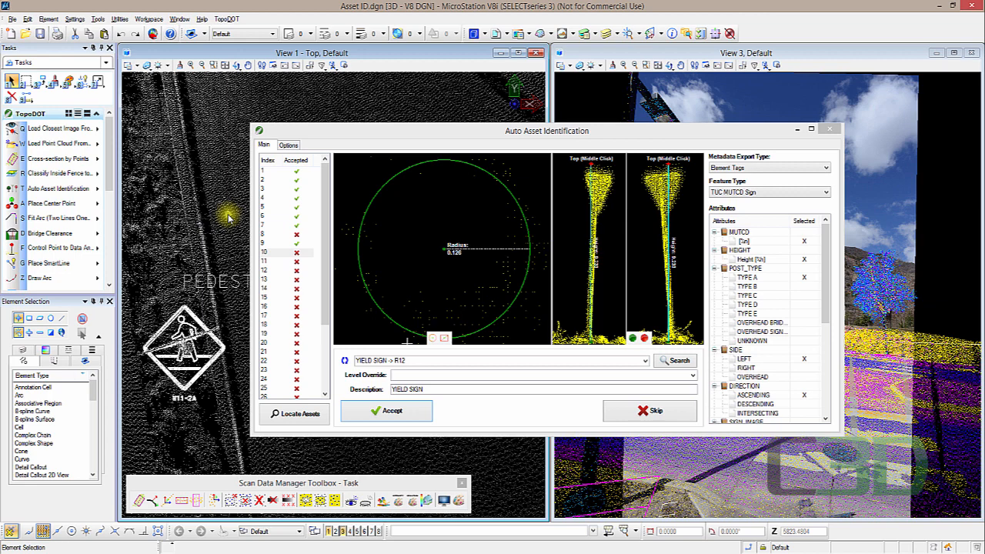
pyautogui.click(88, 189)
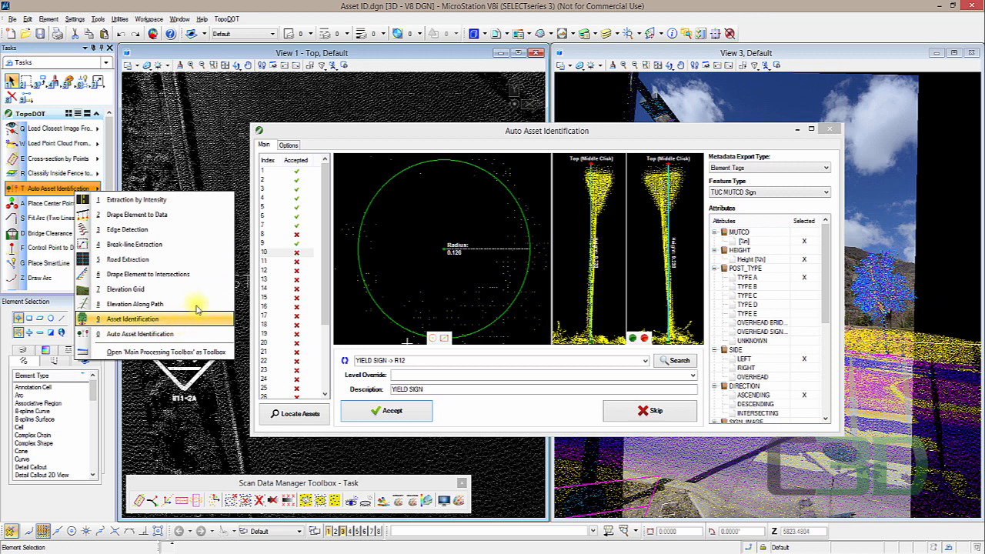
pyautogui.click(218, 179)
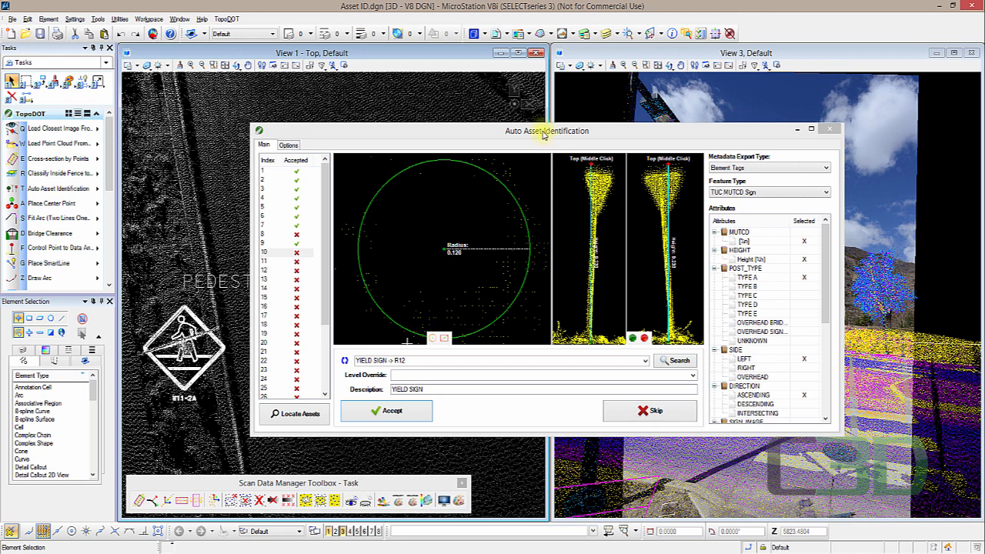
# - Select the pedestrian crossing sign cell and open its Element Information to expand its tags
pyautogui.moveTo(543, 134); pyautogui.dragTo(643, 111)
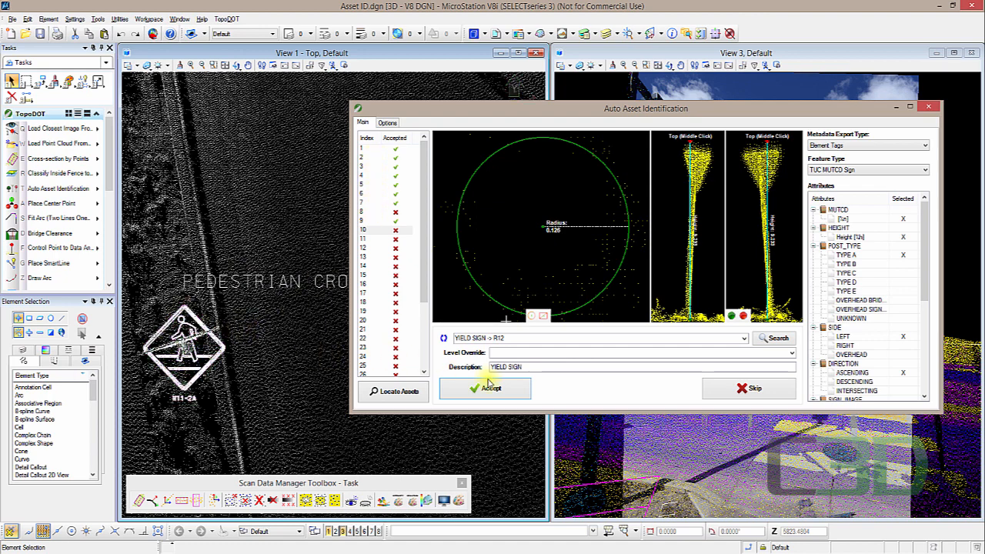
pyautogui.click(195, 379)
pyautogui.scroll(3, 198, 362)
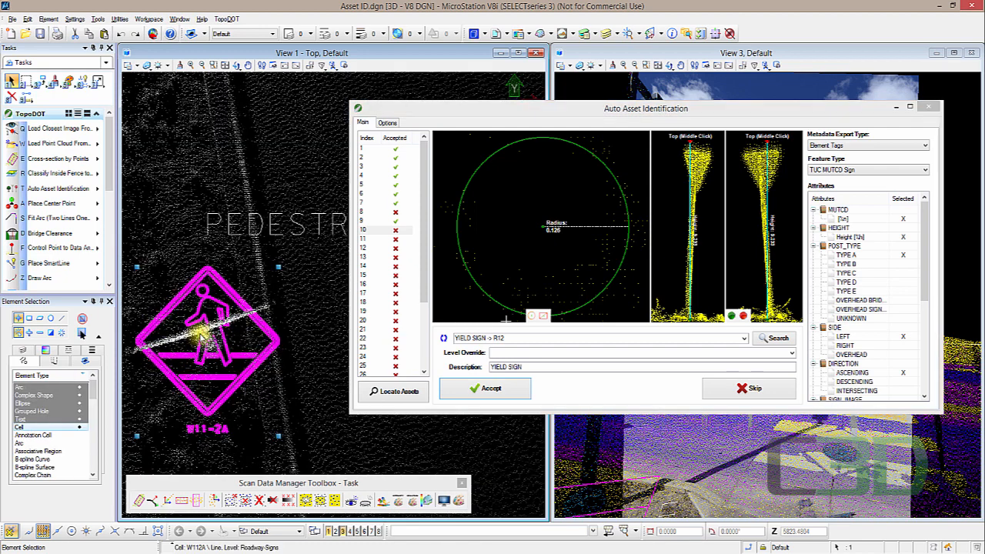
pyautogui.click(671, 35)
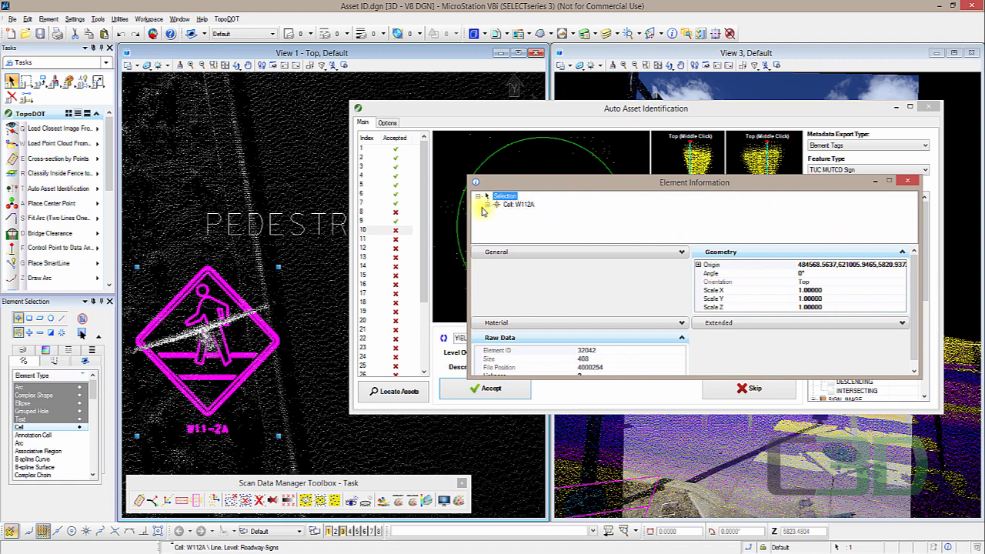
pyautogui.click(487, 204)
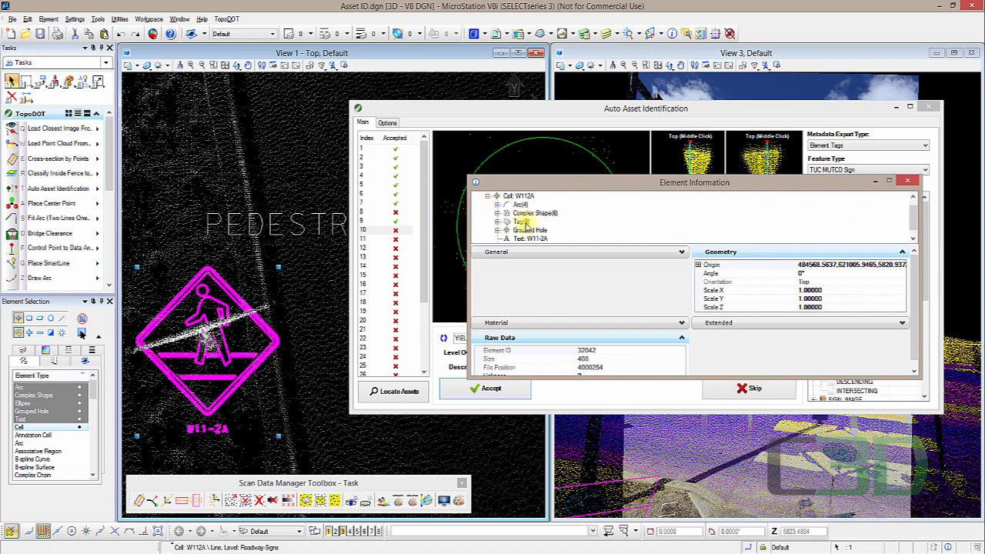
pyautogui.click(497, 222)
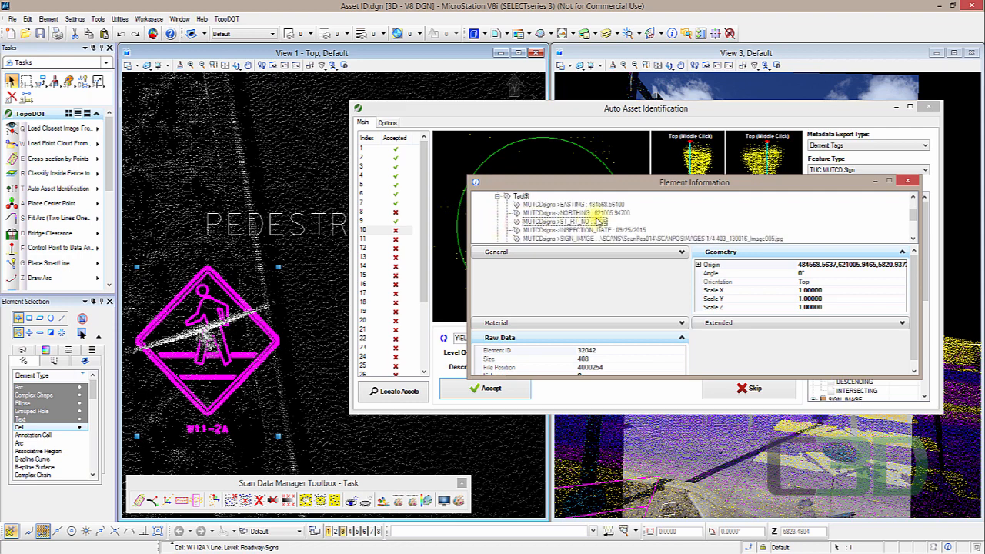
# - Review the sign cell's tag attributes in Element Information, then close the dialog
pyautogui.moveTo(628, 176); pyautogui.dragTo(625, 118)
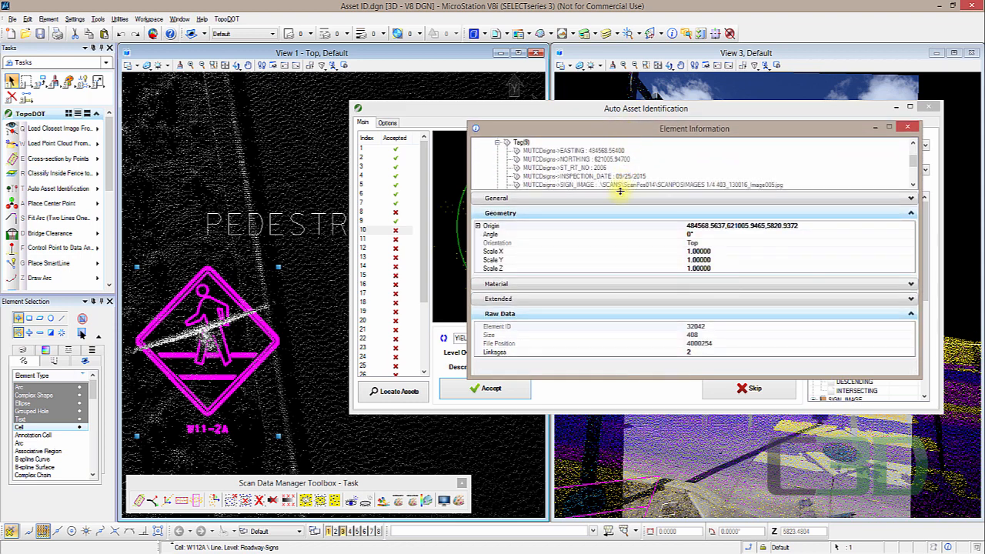
pyautogui.moveTo(619, 191); pyautogui.dragTo(623, 226)
pyautogui.moveTo(692, 132); pyautogui.dragTo(368, 137)
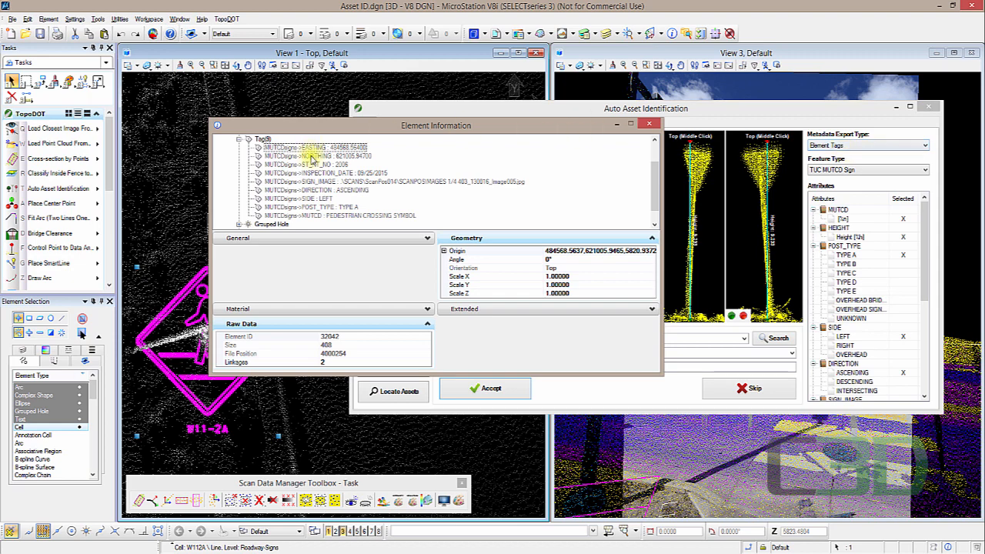
pyautogui.click(320, 184)
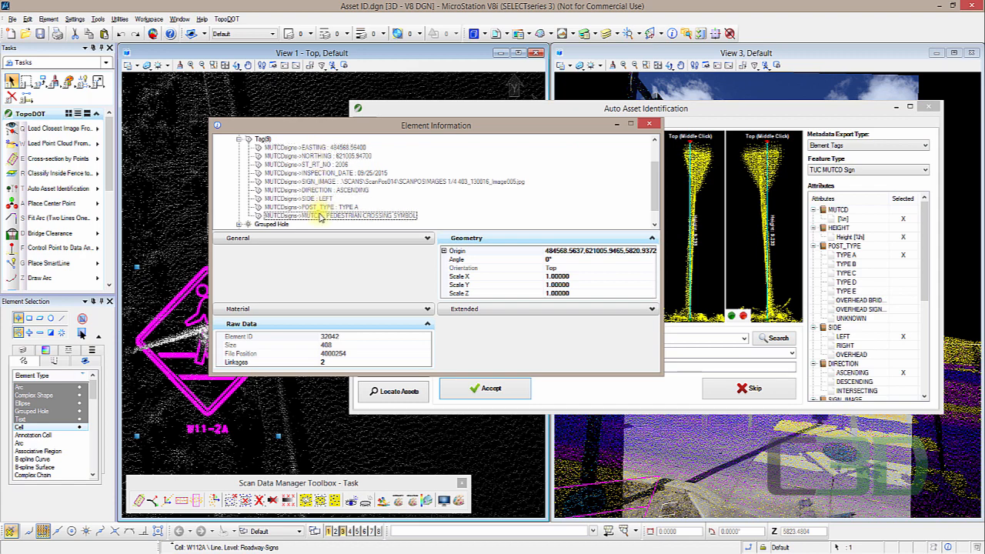
pyautogui.click(162, 182)
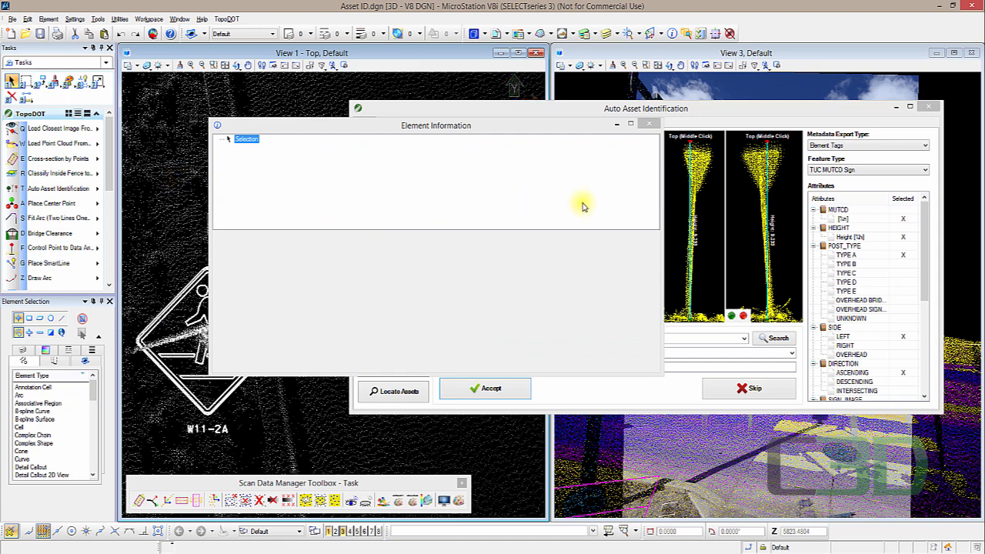
pyautogui.click(652, 125)
pyautogui.click(628, 110)
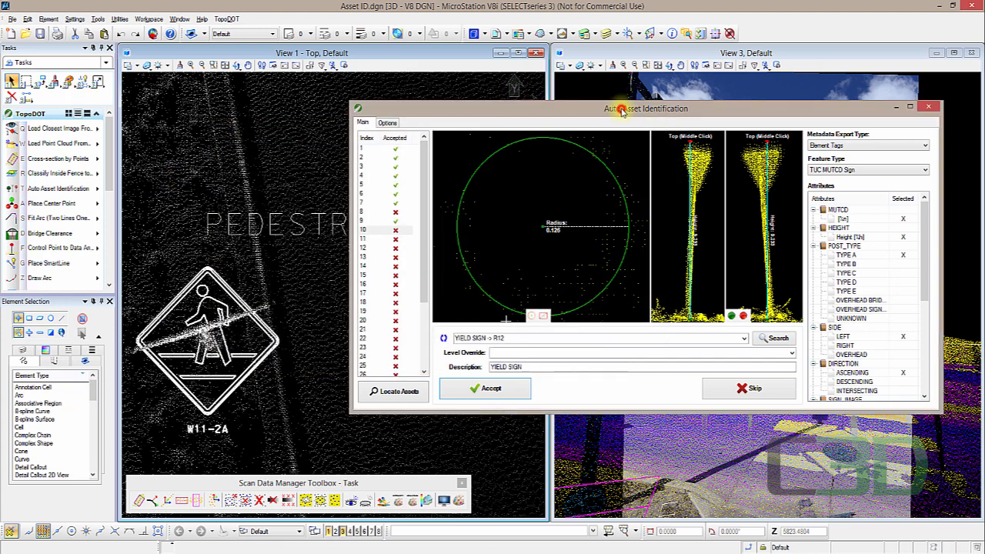
# - Accept the current yield sign asset in the Auto Asset Identification dialog
pyautogui.moveTo(627, 110); pyautogui.dragTo(594, 103)
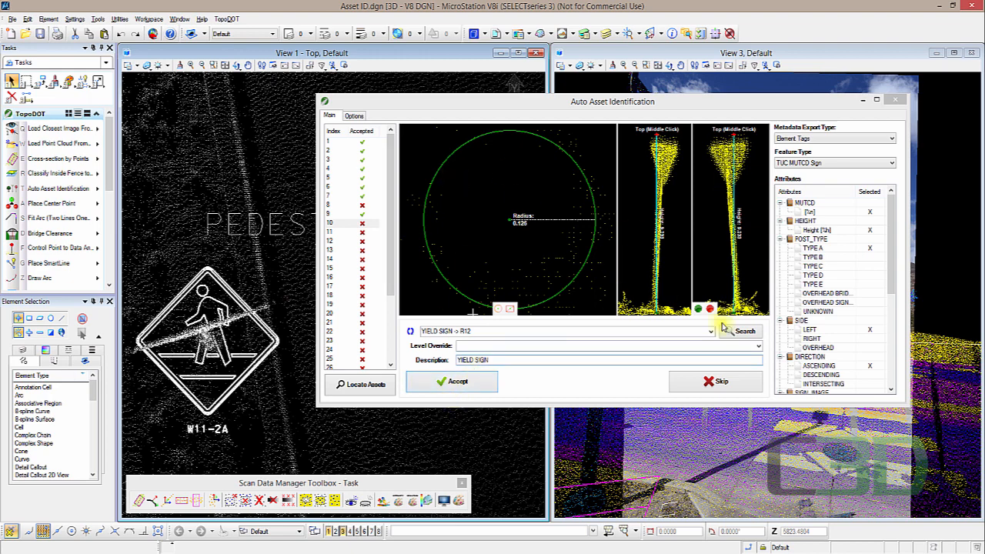
pyautogui.click(446, 383)
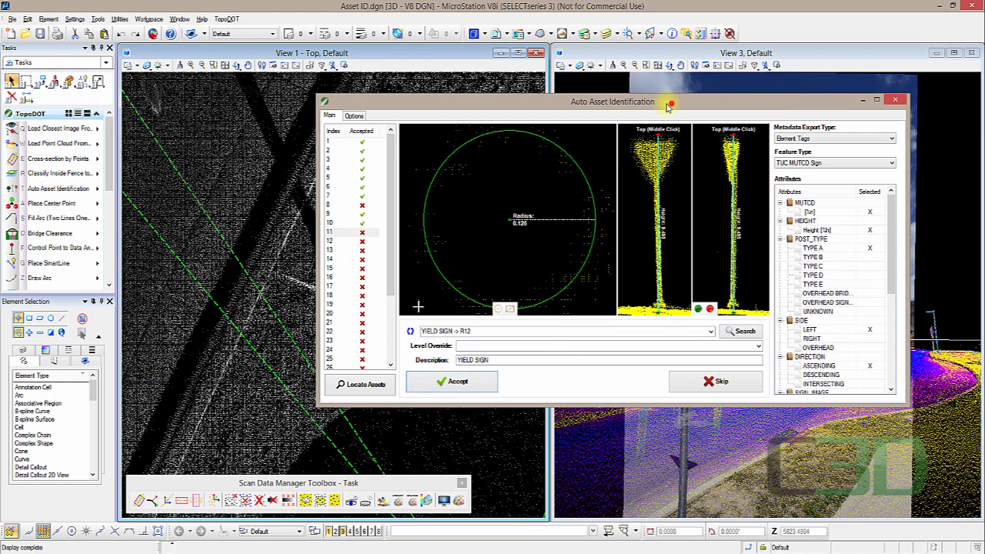
pyautogui.moveTo(671, 107); pyautogui.dragTo(439, 112)
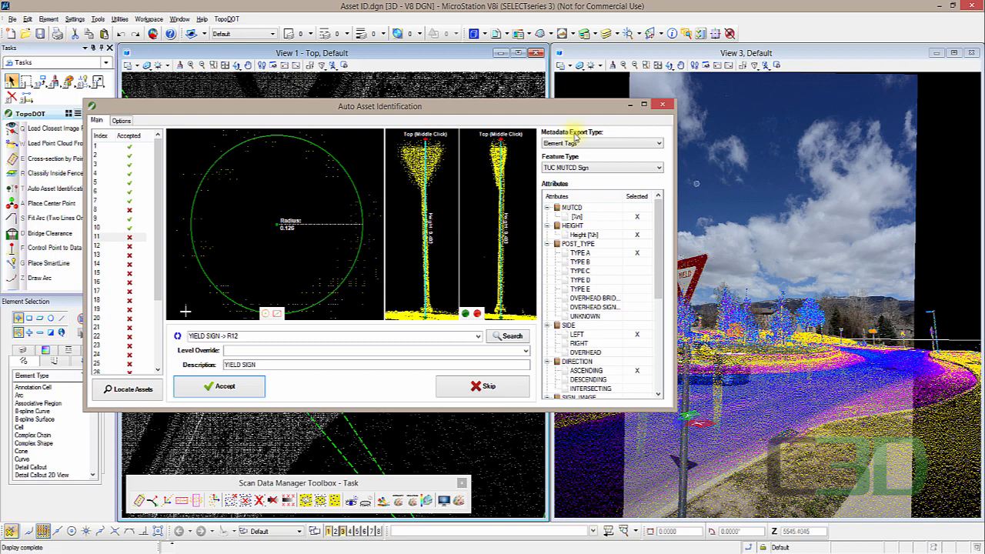
pyautogui.moveTo(374, 102); pyautogui.dragTo(528, 125)
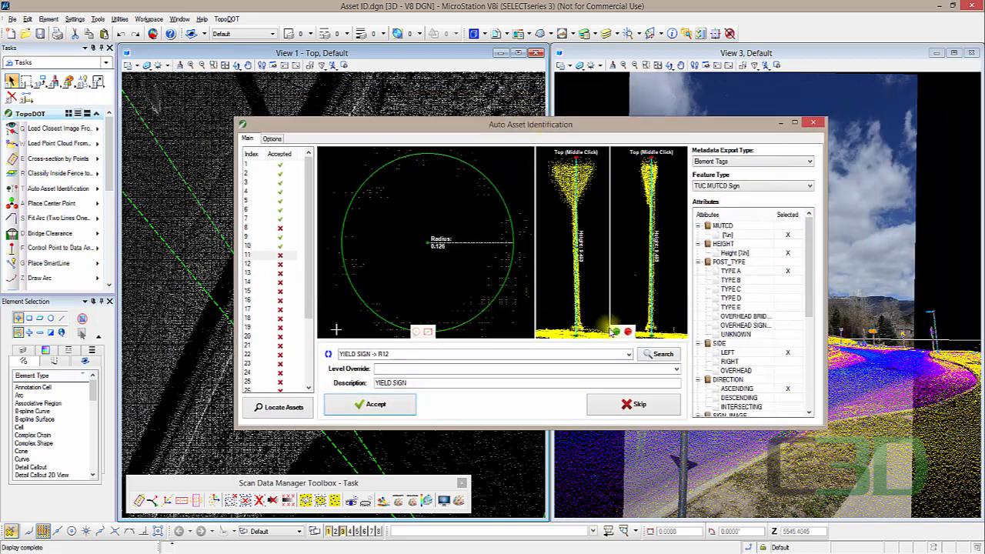
pyautogui.click(649, 356)
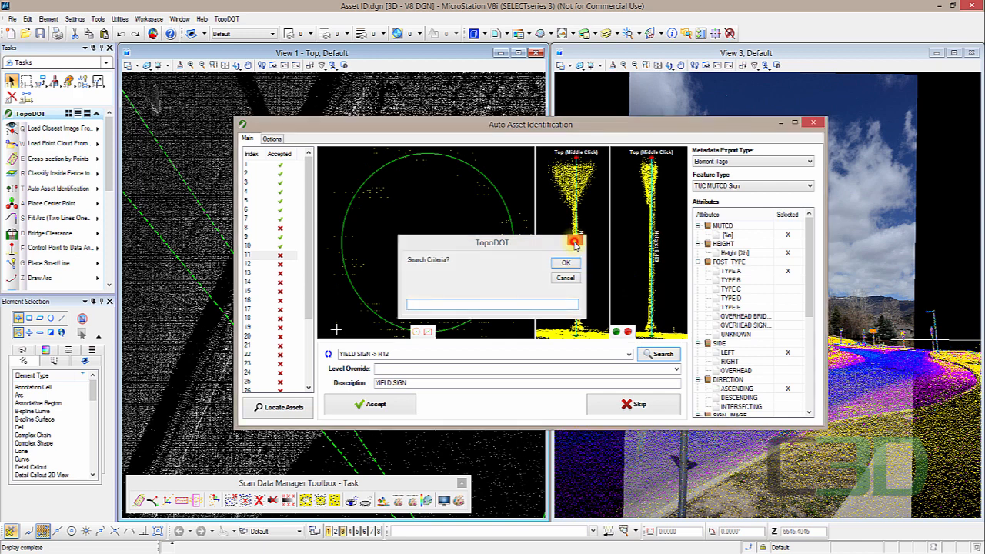
pyautogui.click(575, 243)
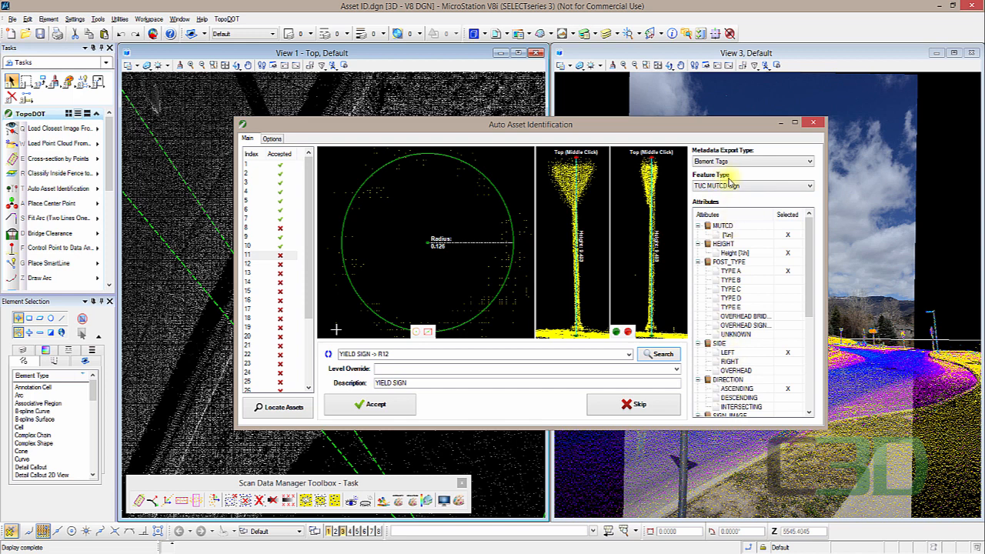
# - Accept the next three identified sign assets in turn
pyautogui.click(391, 407)
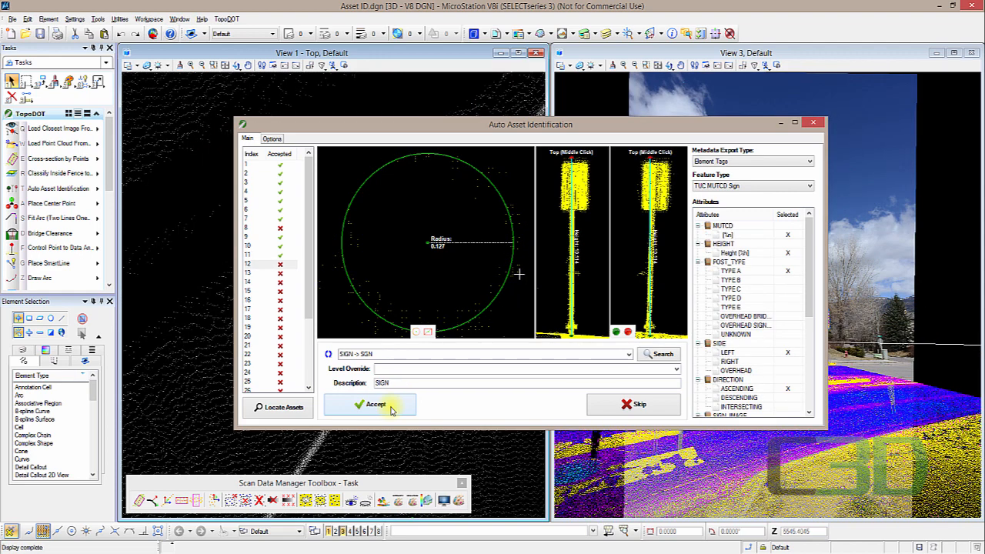
pyautogui.click(391, 410)
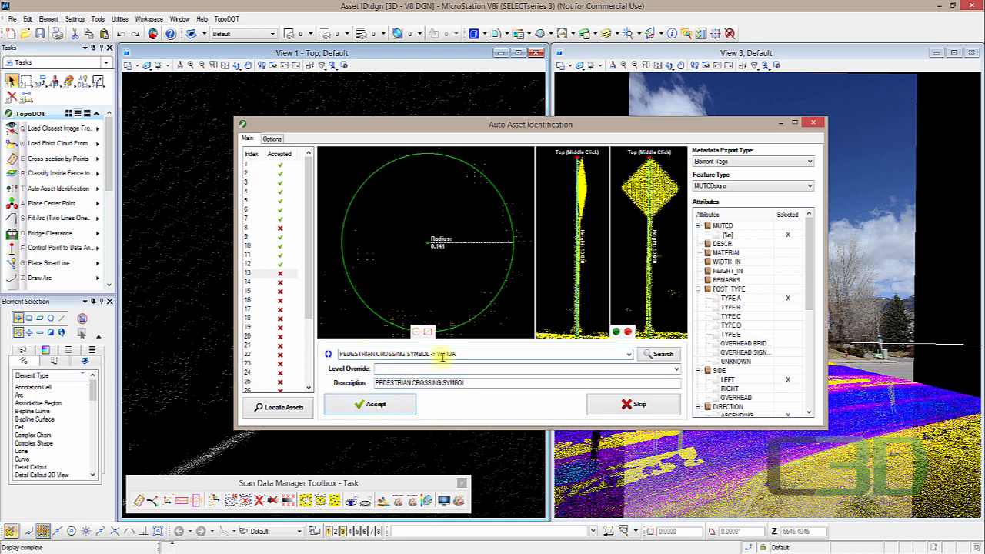
pyautogui.click(375, 405)
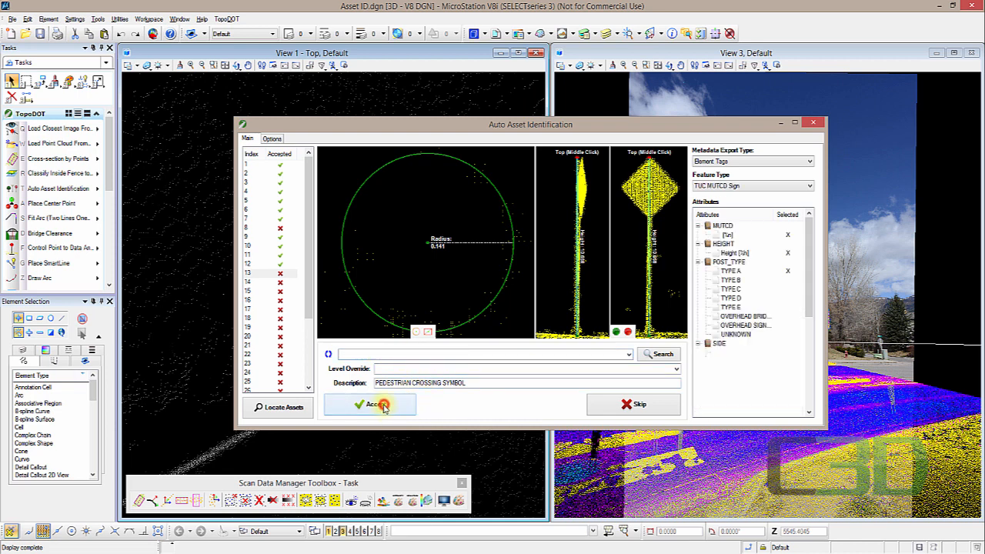
pyautogui.click(384, 408)
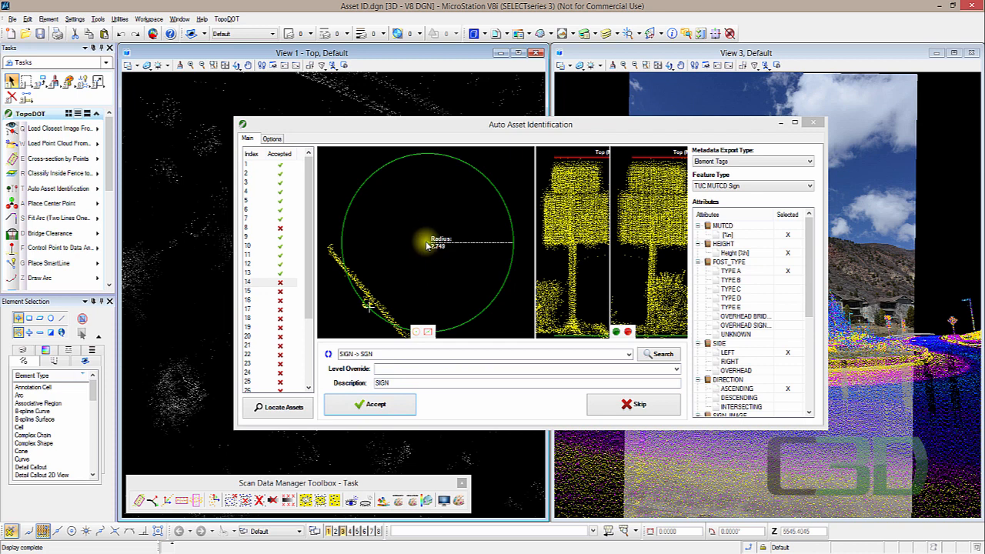
# - Move the asset circle onto the sign post and set the attributes to TYPE B post and RIGHT side
pyautogui.moveTo(433, 250); pyautogui.dragTo(370, 303)
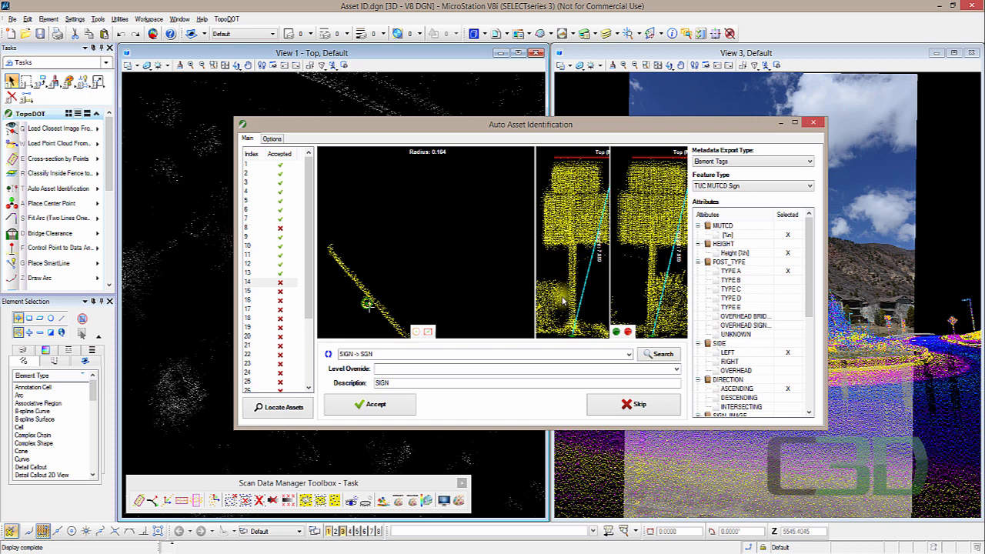
pyautogui.click(765, 281)
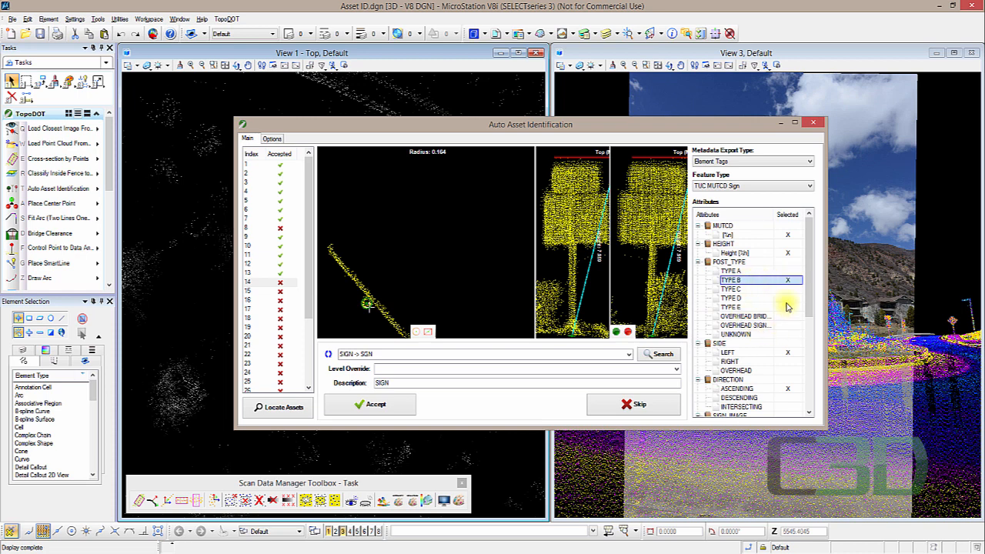
pyautogui.moveTo(808, 301); pyautogui.dragTo(808, 317)
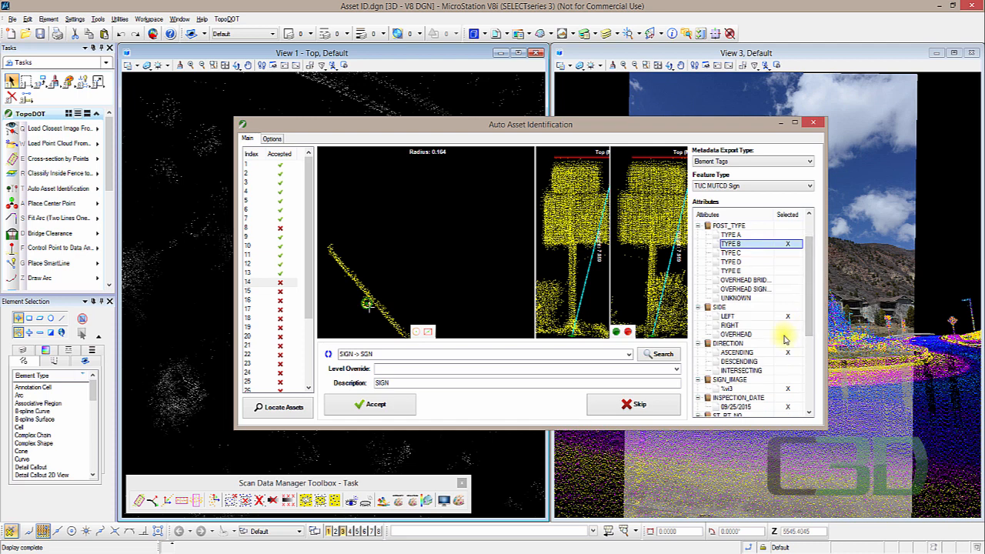
pyautogui.click(783, 325)
# - Accept the edited sign asset
pyautogui.moveTo(809, 307); pyautogui.dragTo(810, 350)
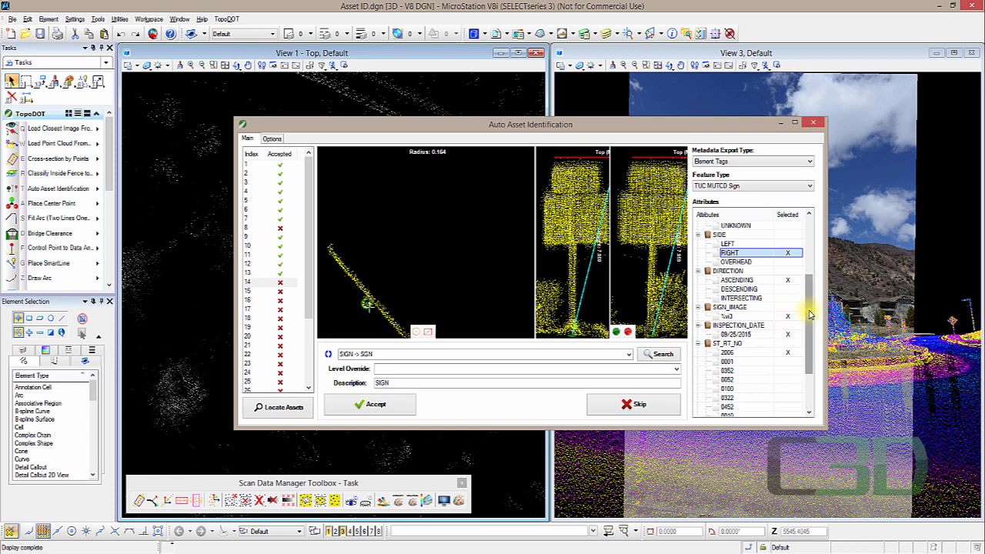
pyautogui.moveTo(814, 323); pyautogui.dragTo(816, 264)
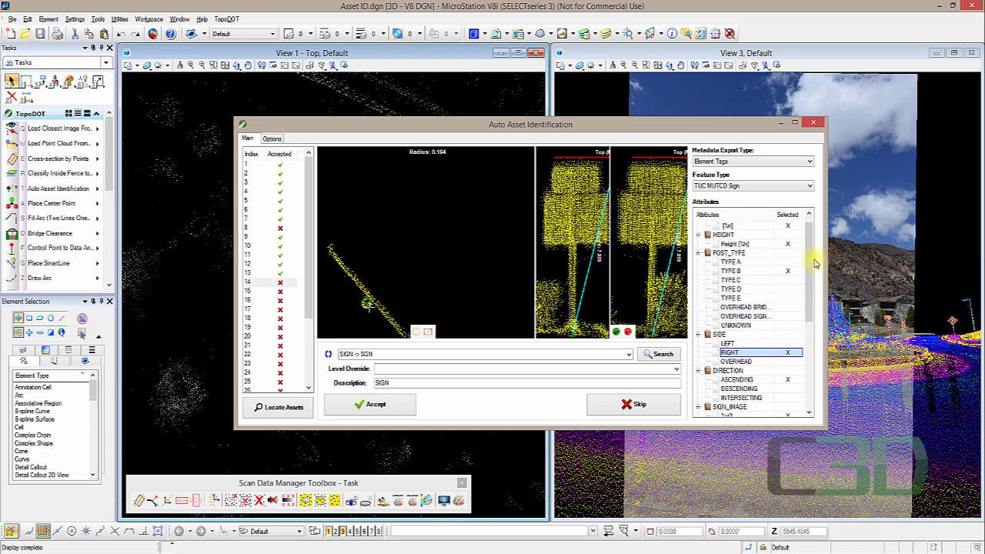
pyautogui.click(375, 403)
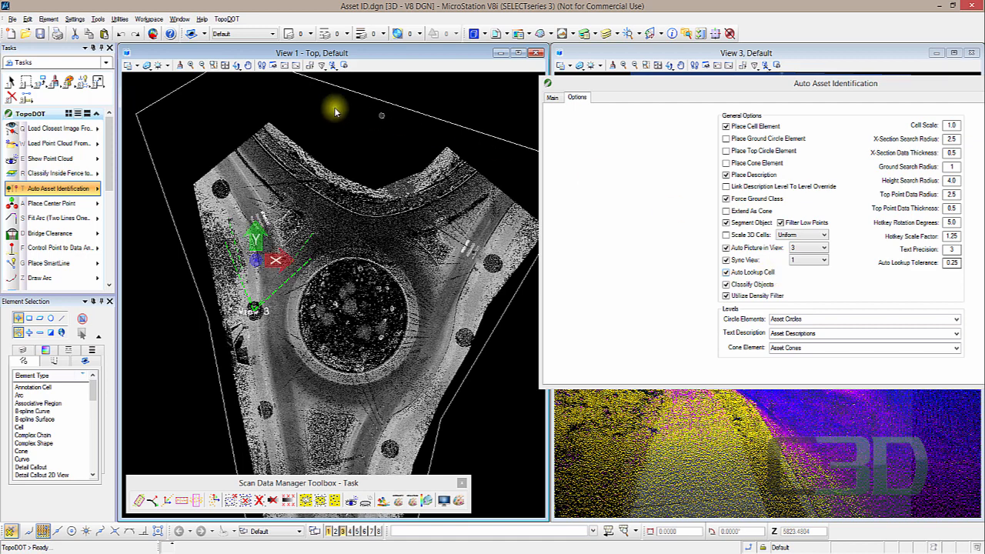
# - Open the Cell Library dialog
pyautogui.click(40, 17)
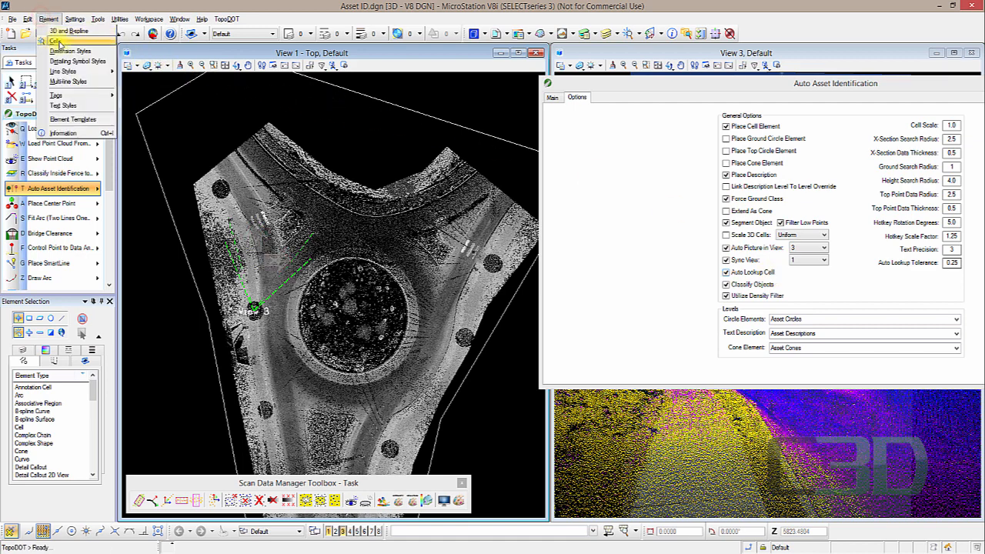
pyautogui.click(55, 40)
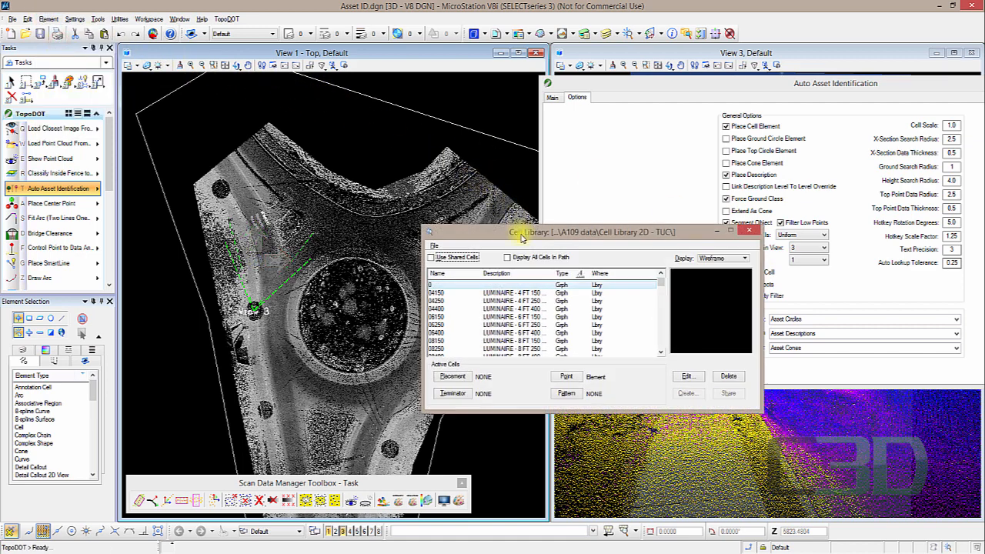
pyautogui.moveTo(523, 236); pyautogui.dragTo(291, 154)
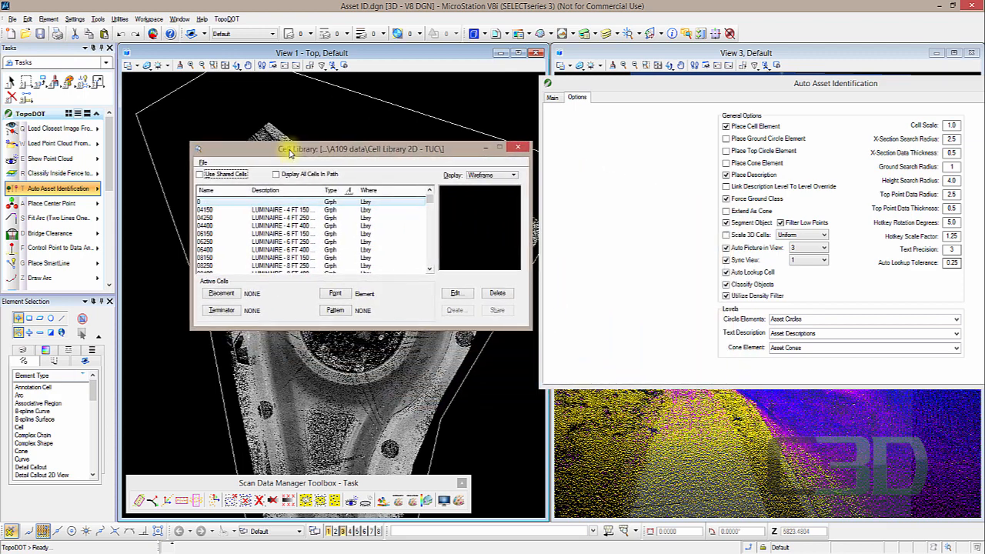
pyautogui.click(202, 162)
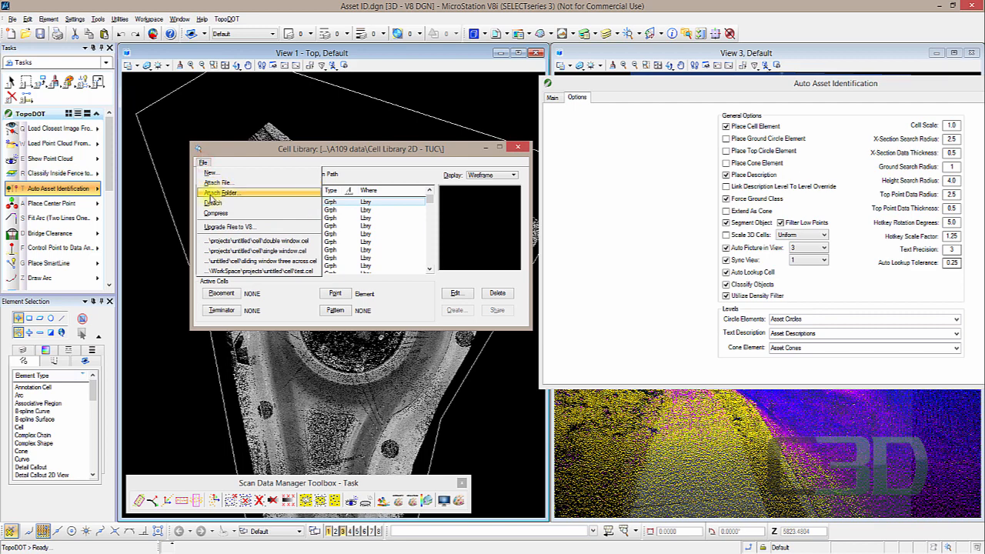
pyautogui.click(235, 195)
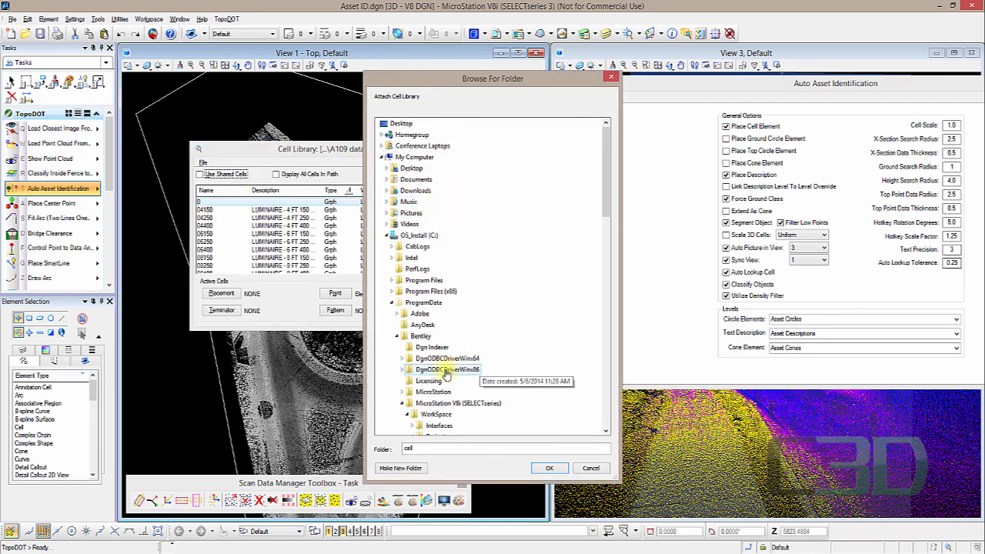
pyautogui.click(612, 80)
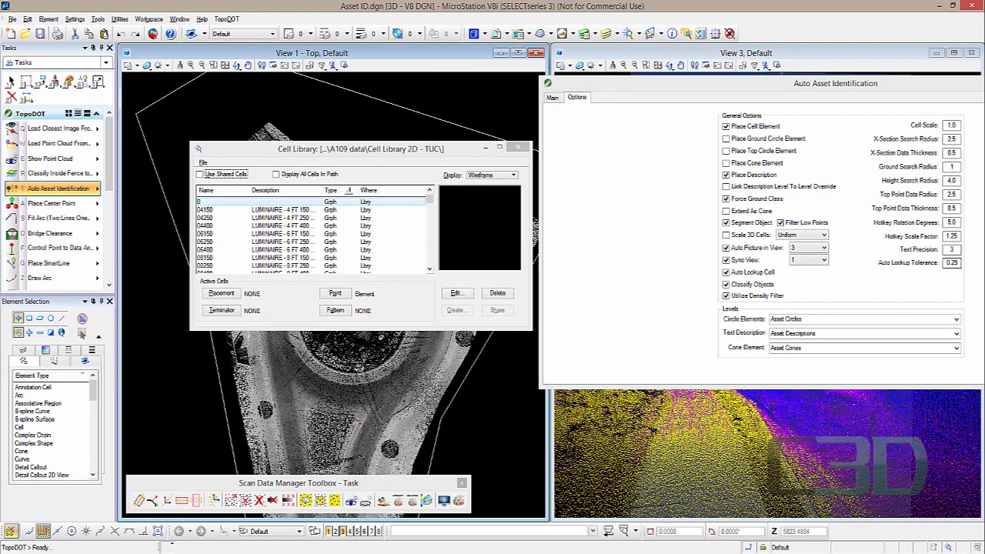
# - Open the Cells folder in File Explorer to view the cell library and lookup files
pyautogui.click(61, 508)
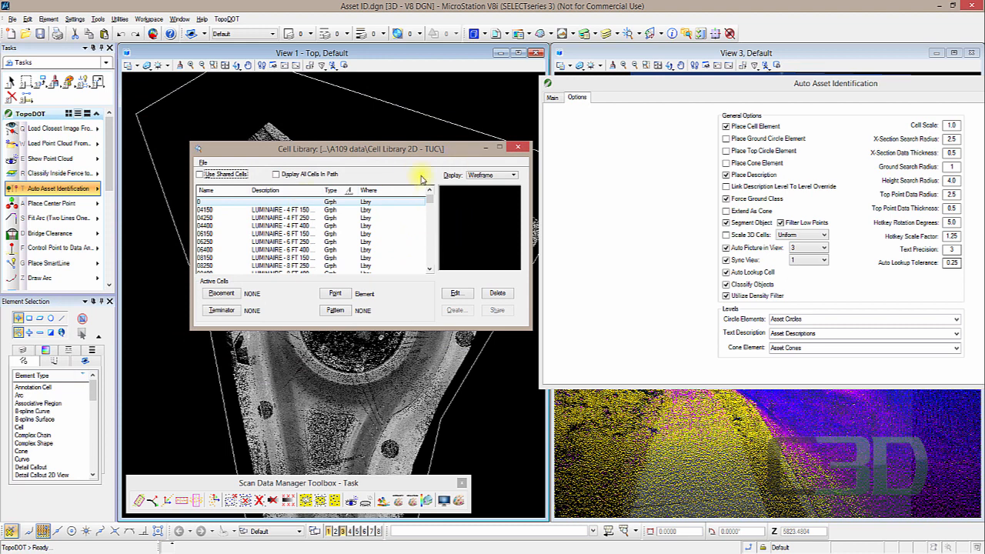
pyautogui.moveTo(421, 152); pyautogui.dragTo(405, 154)
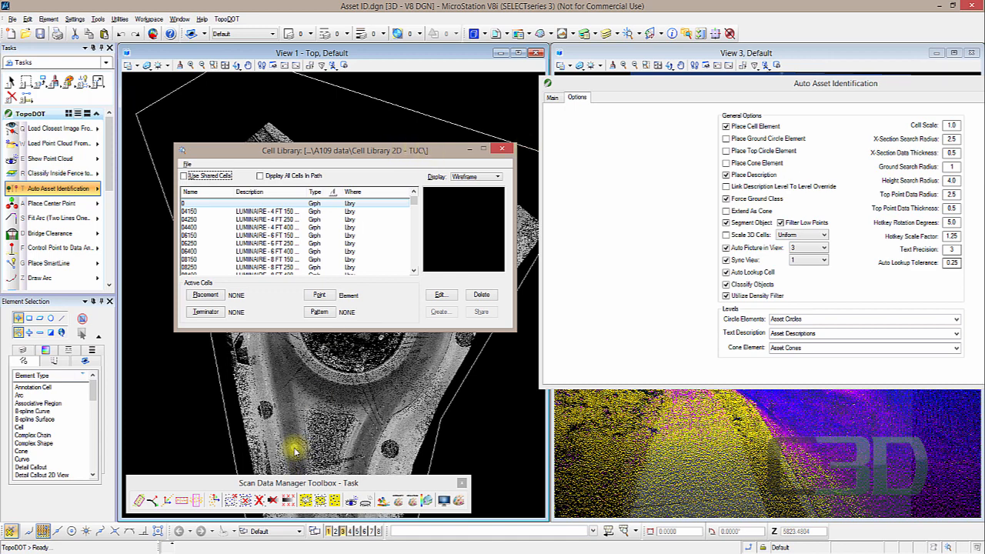
pyautogui.moveTo(171, 544)
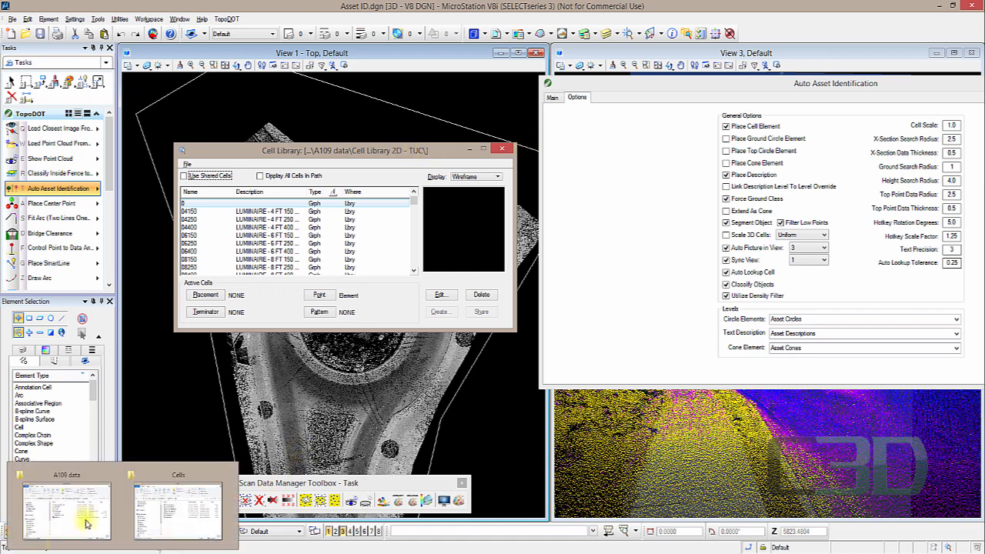
pyautogui.click(166, 483)
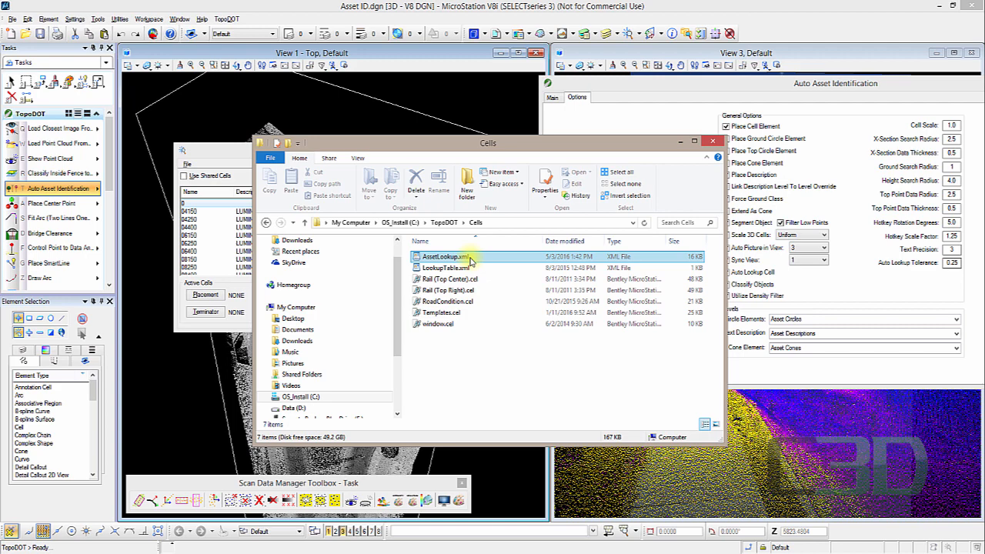
# - Switch back and try to select TUC MUTCD Sign as the feature type for Auto Asset Identification
pyautogui.hotkey('alt', 'Tab')
pyautogui.moveTo(424, 151); pyautogui.dragTo(396, 125)
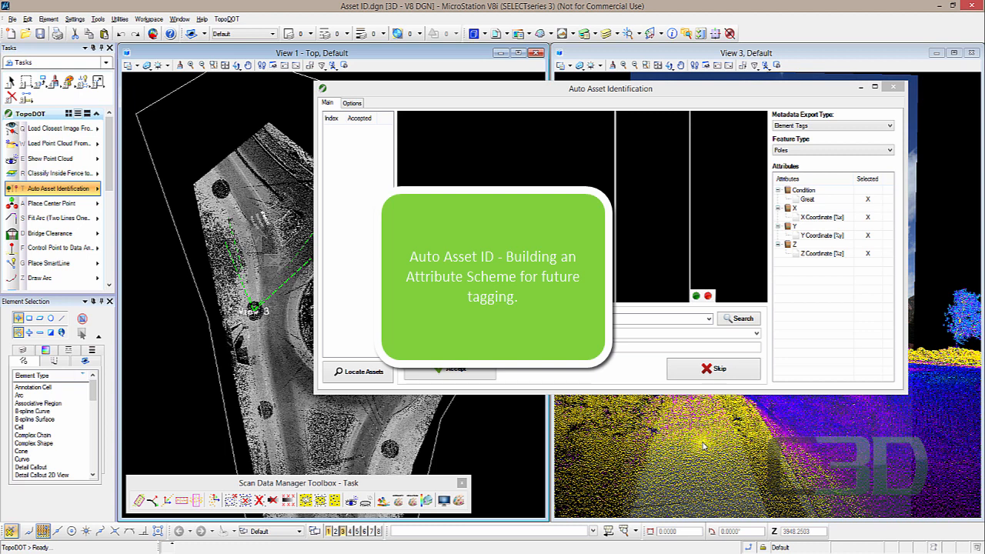
pyautogui.click(803, 151)
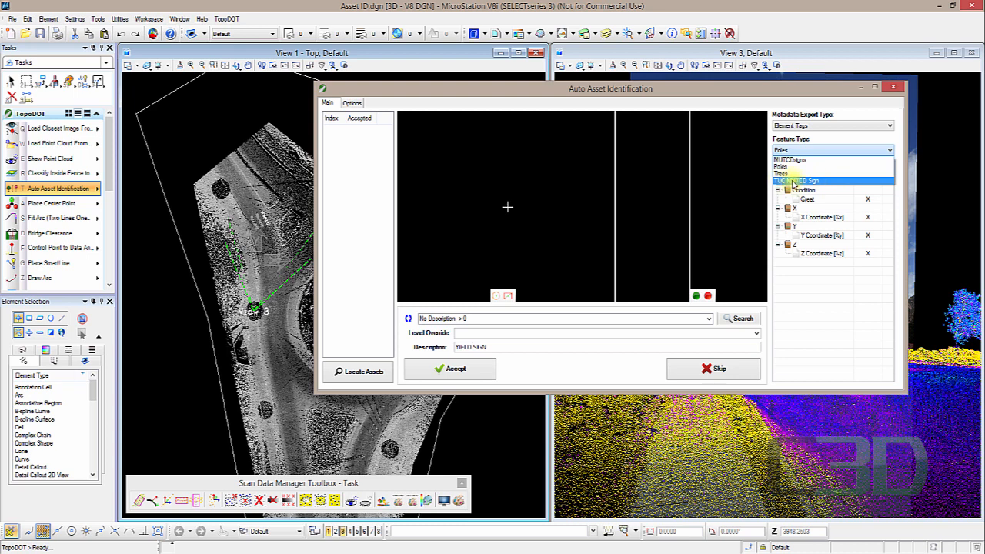
pyautogui.click(818, 185)
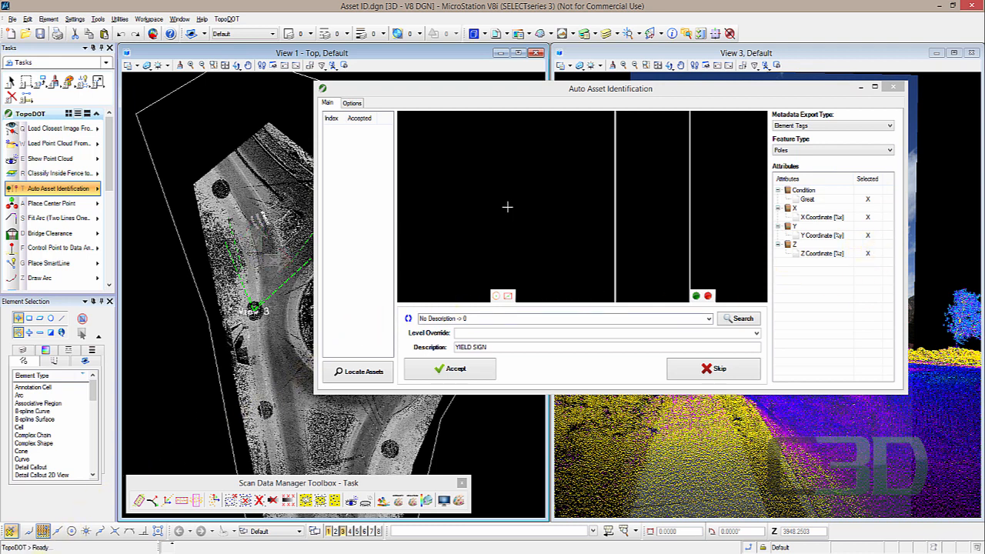
# - Browse the A109 data Meta Files folder and the TopoDOT GIS Features folder in File Explorer
pyautogui.moveTo(64, 548)
pyautogui.click(61, 531)
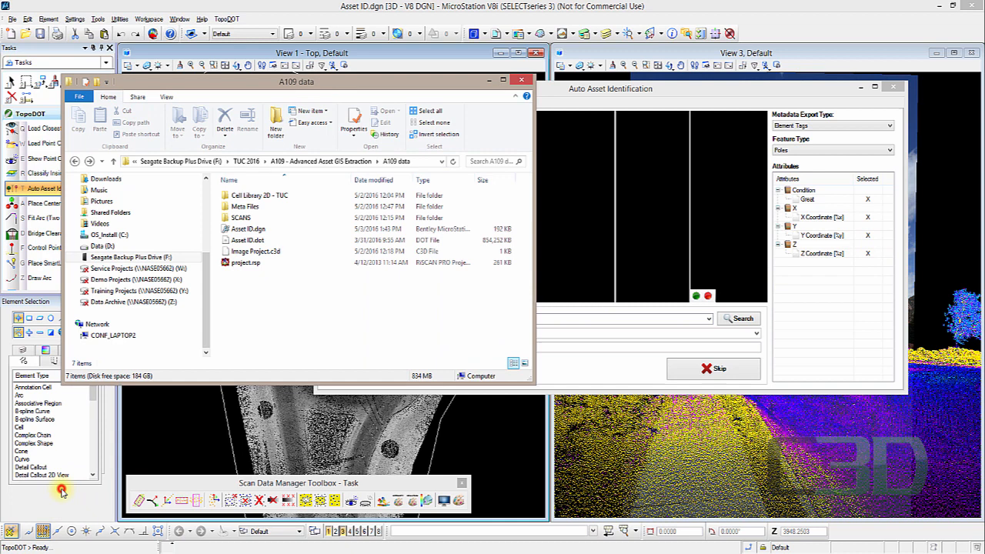
pyautogui.click(270, 300)
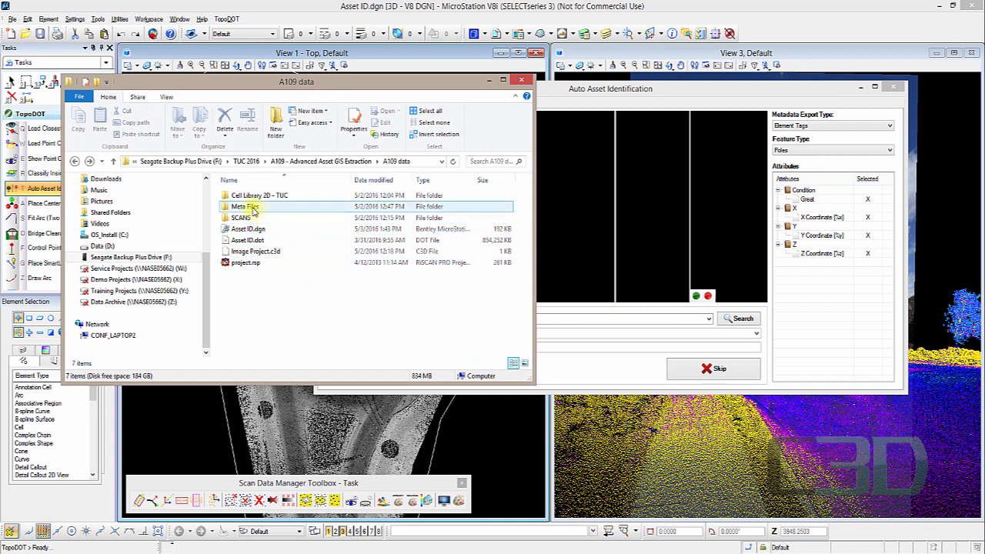
pyautogui.doubleClick(253, 208)
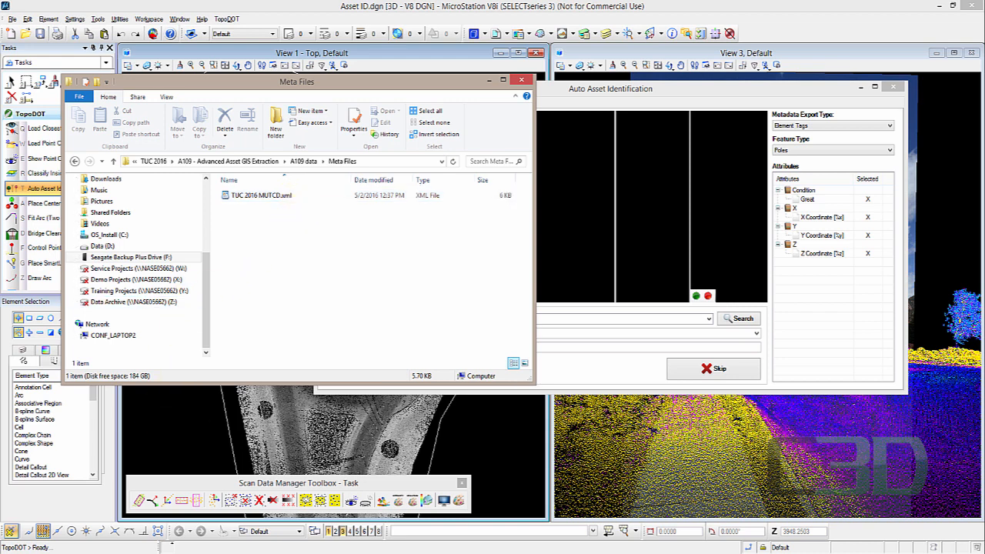
pyautogui.moveTo(171, 543)
pyautogui.click(140, 522)
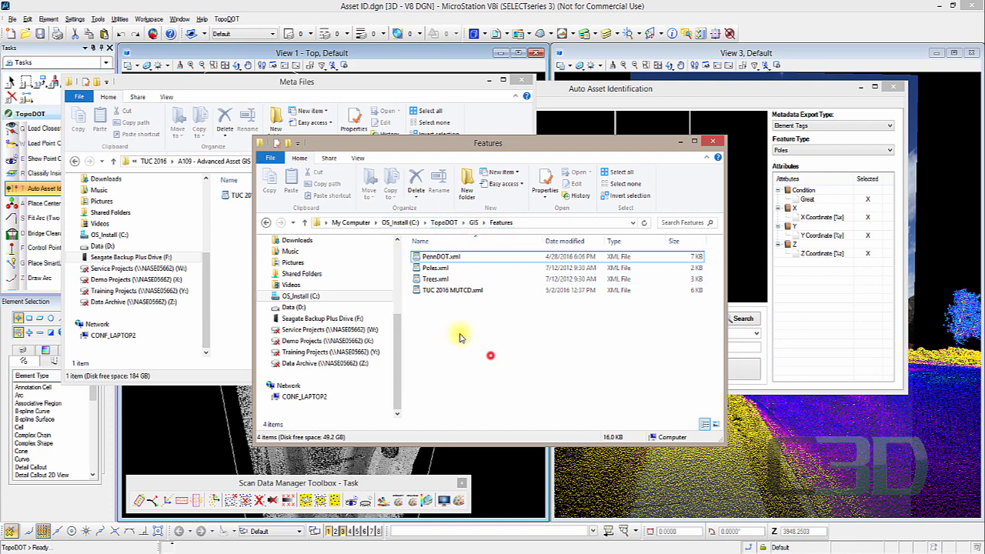
pyautogui.moveTo(506, 145); pyautogui.dragTo(705, 109)
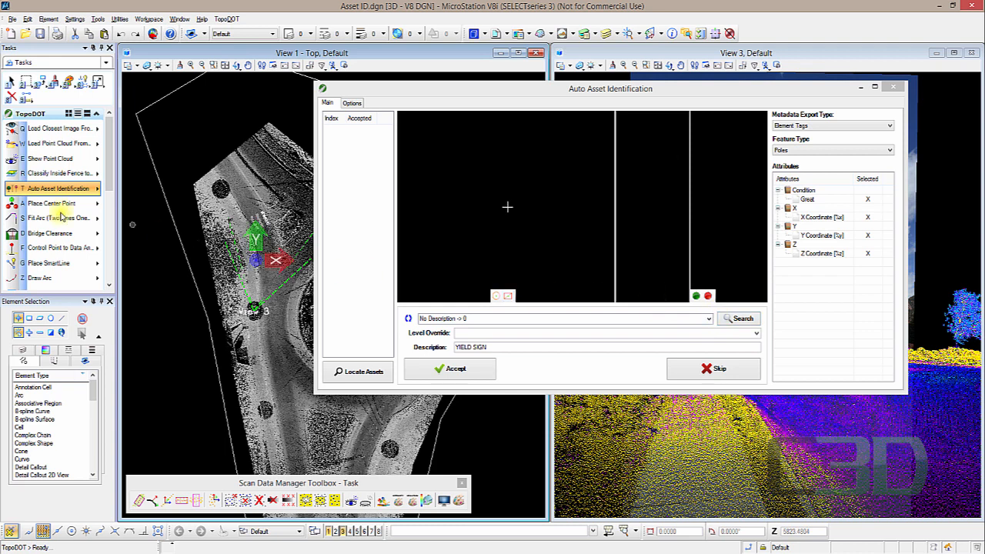
# - Open the Create Attribute Scheme tool from the TopoDOT Export Toolbox
pyautogui.click(31, 233)
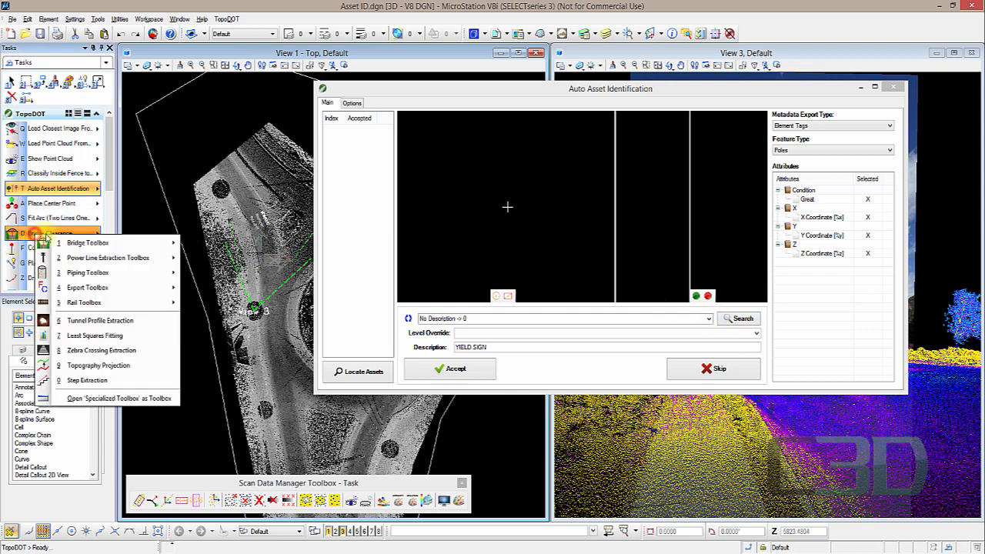
pyautogui.moveTo(124, 288)
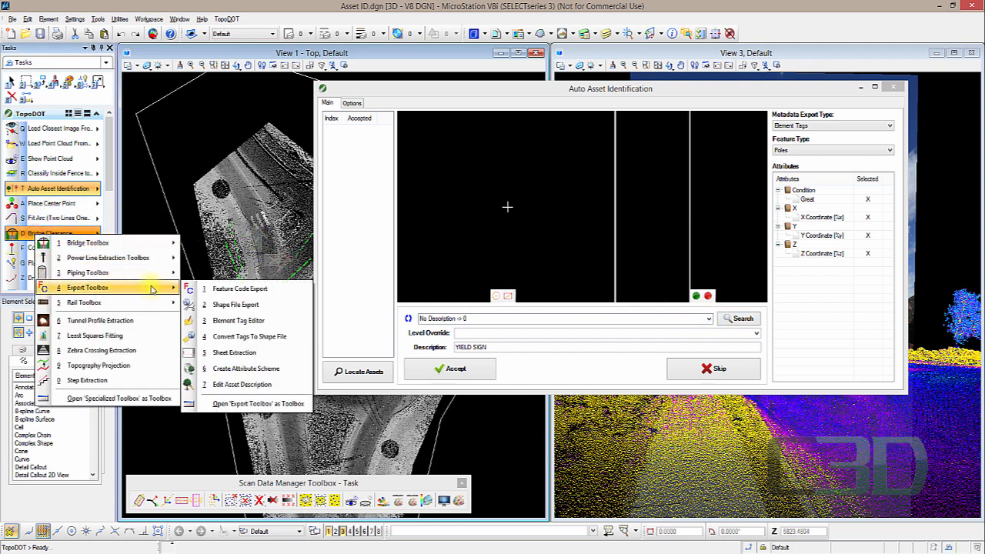
pyautogui.click(291, 374)
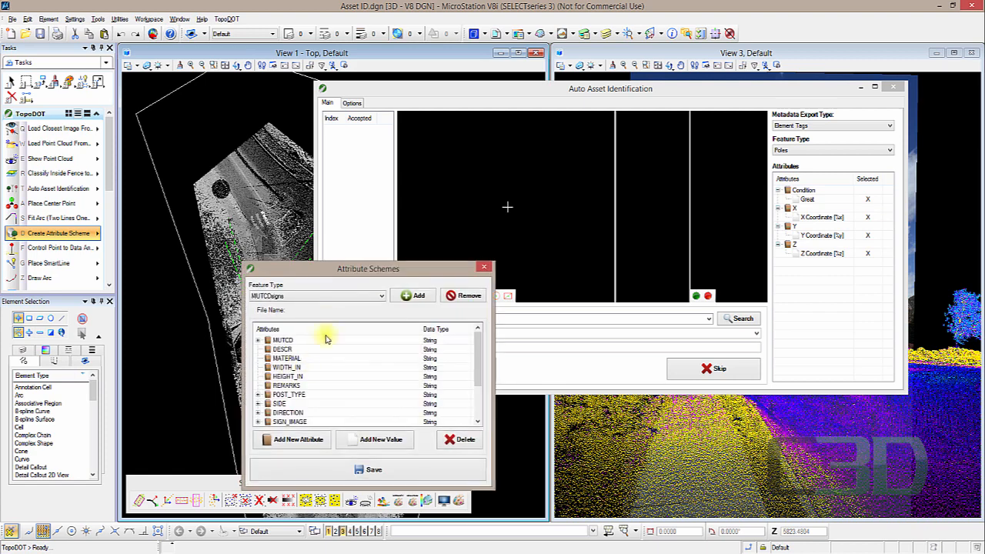
pyautogui.moveTo(321, 208); pyautogui.dragTo(232, 141)
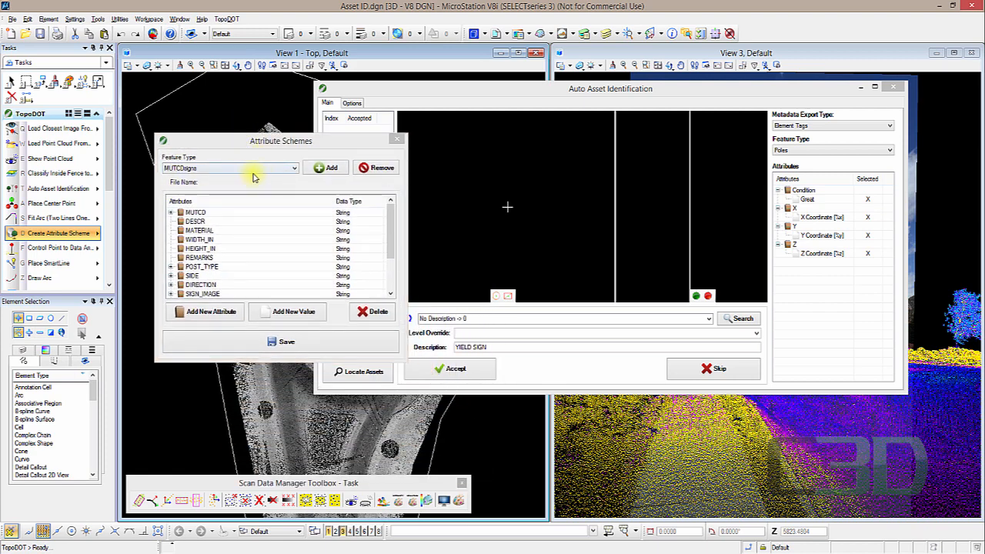
# - Show the Poles attribute scheme and expand its Condition, X, Y and Z attributes
pyautogui.click(260, 168)
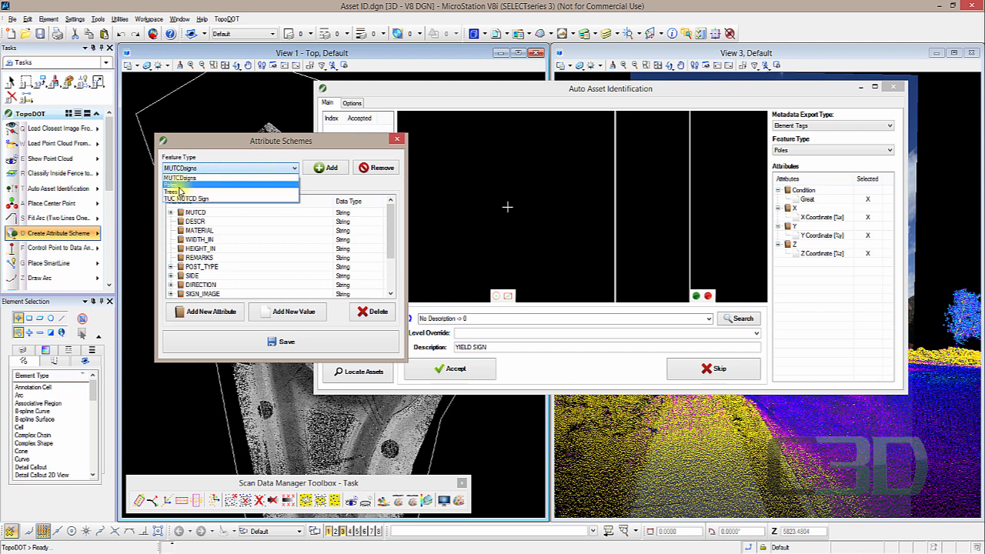
pyautogui.click(178, 186)
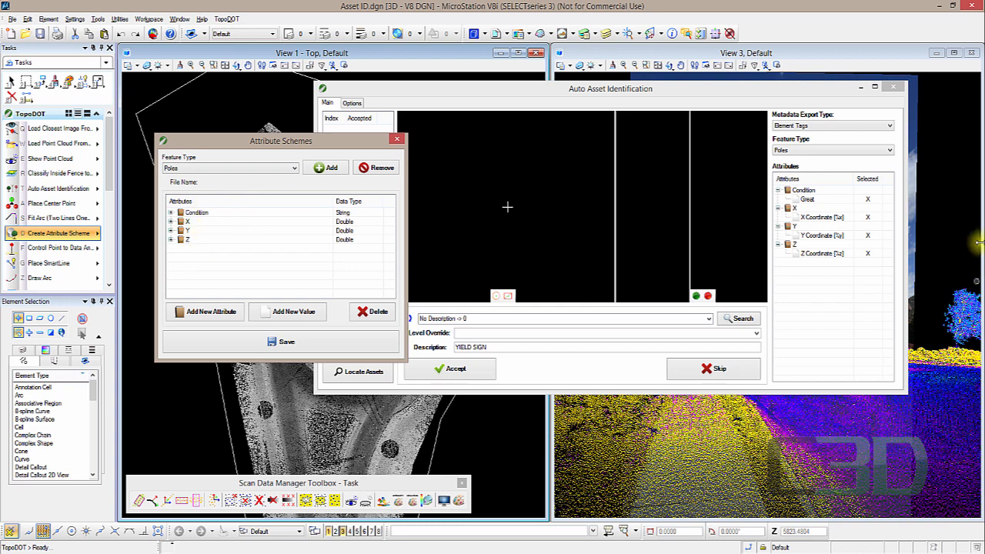
pyautogui.click(171, 213)
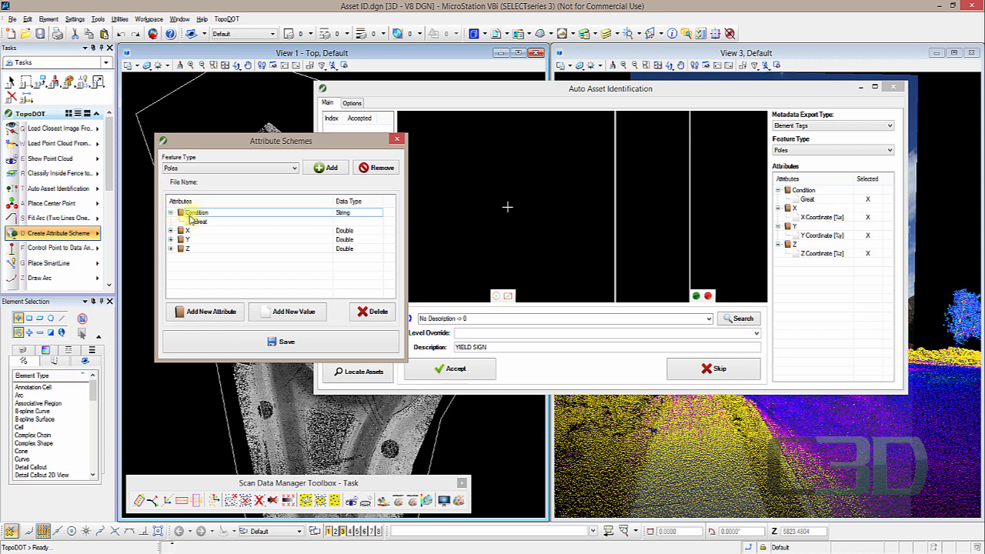
pyautogui.click(170, 230)
pyautogui.click(171, 248)
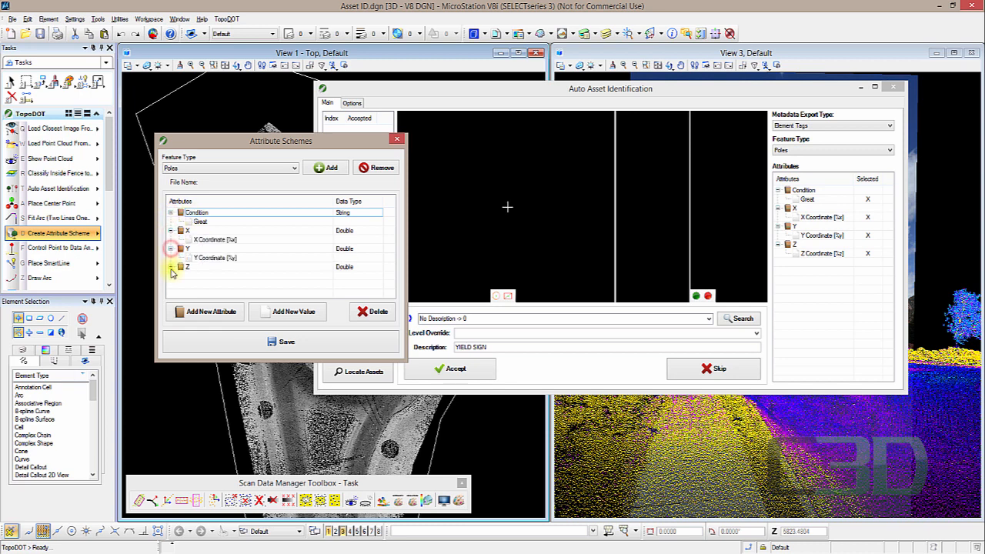
pyautogui.click(171, 267)
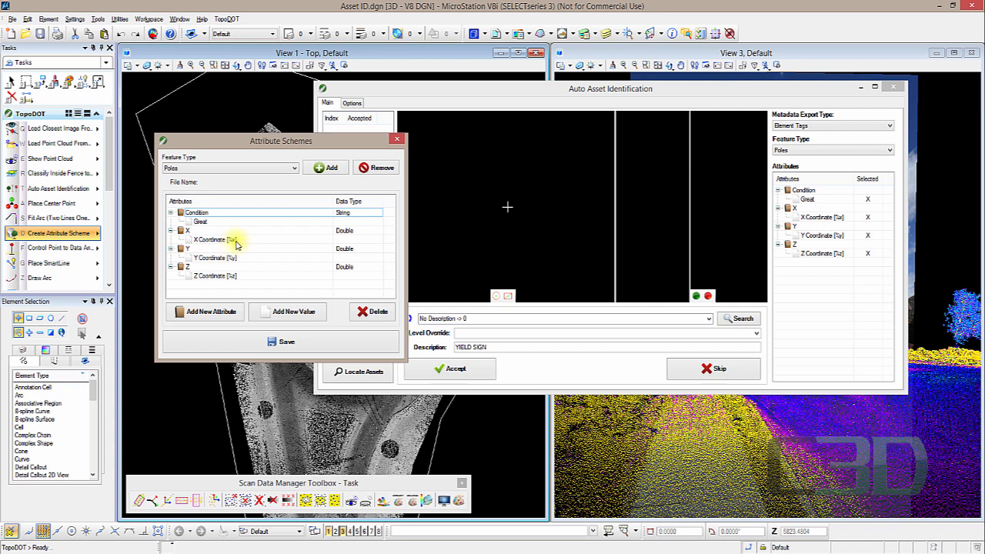
# - Switch both the attribute scheme and the Auto Asset Identification feature type to TUC MUTCD Sign
pyautogui.click(291, 170)
pyautogui.click(218, 196)
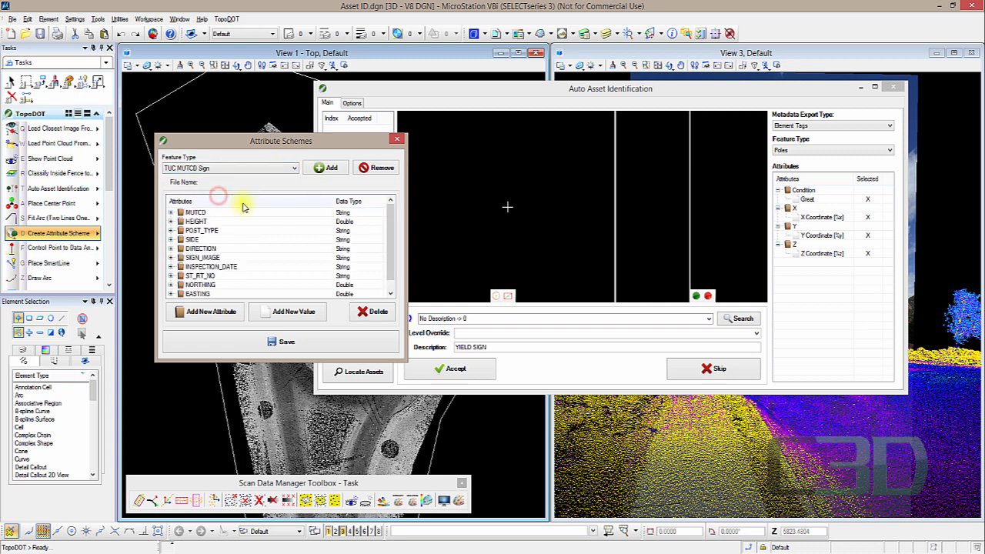
pyautogui.click(866, 150)
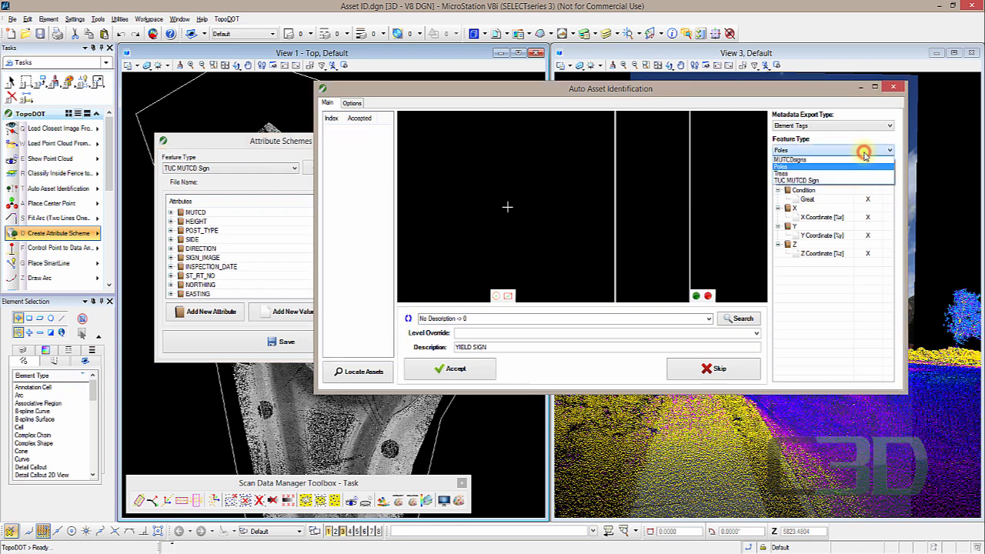
pyautogui.click(808, 180)
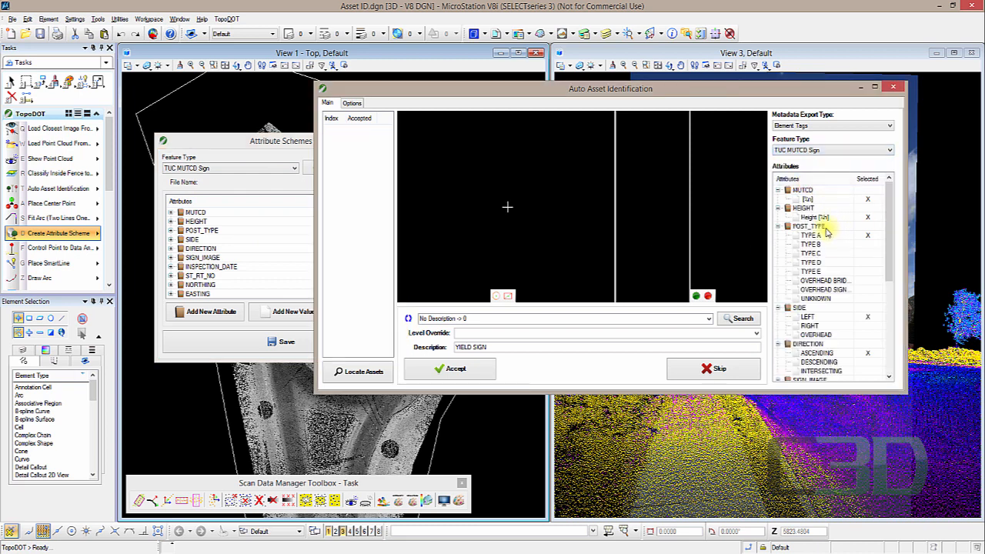
# - Expand and review the HEIGHT and POST_TYPE attributes of the TUC MUTCD Sign scheme
pyautogui.click(246, 147)
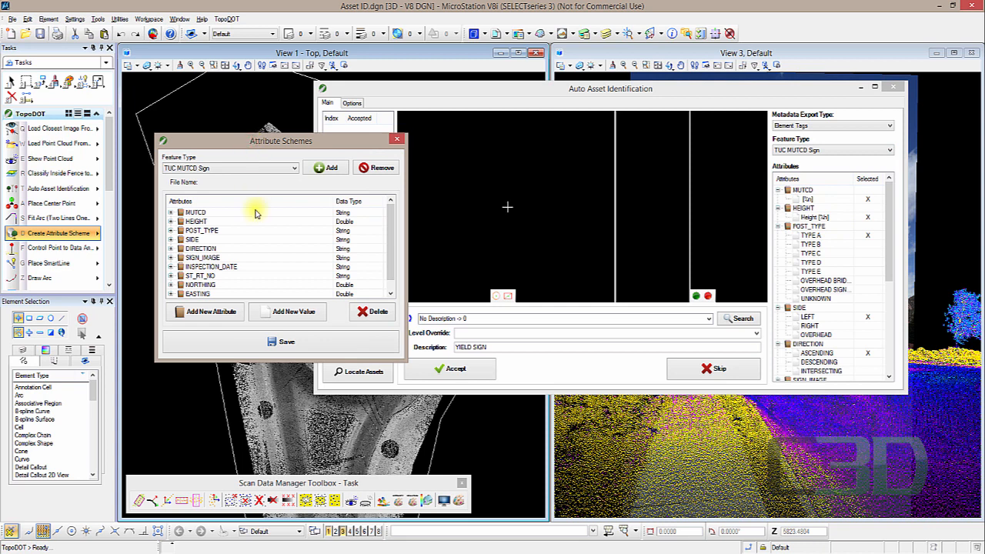
pyautogui.click(171, 221)
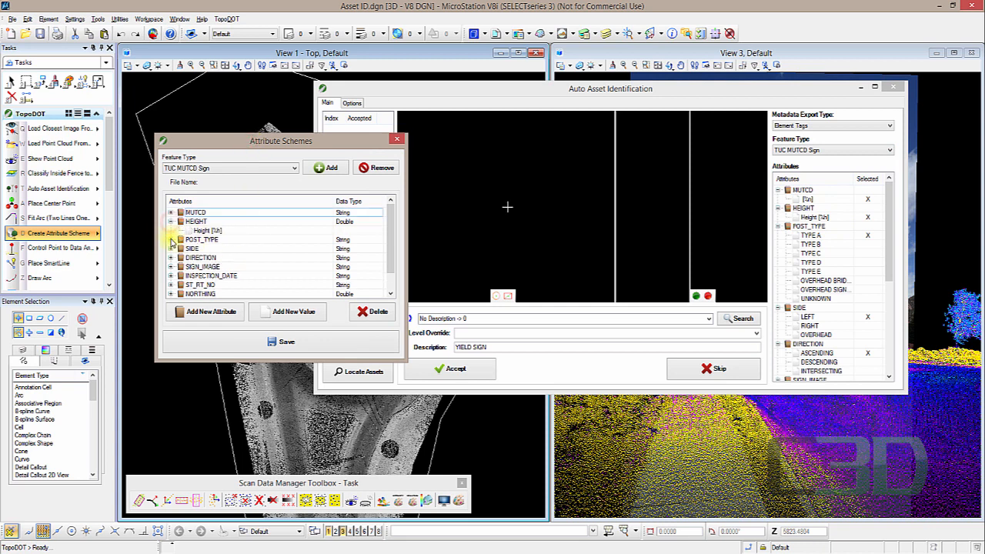
pyautogui.click(171, 240)
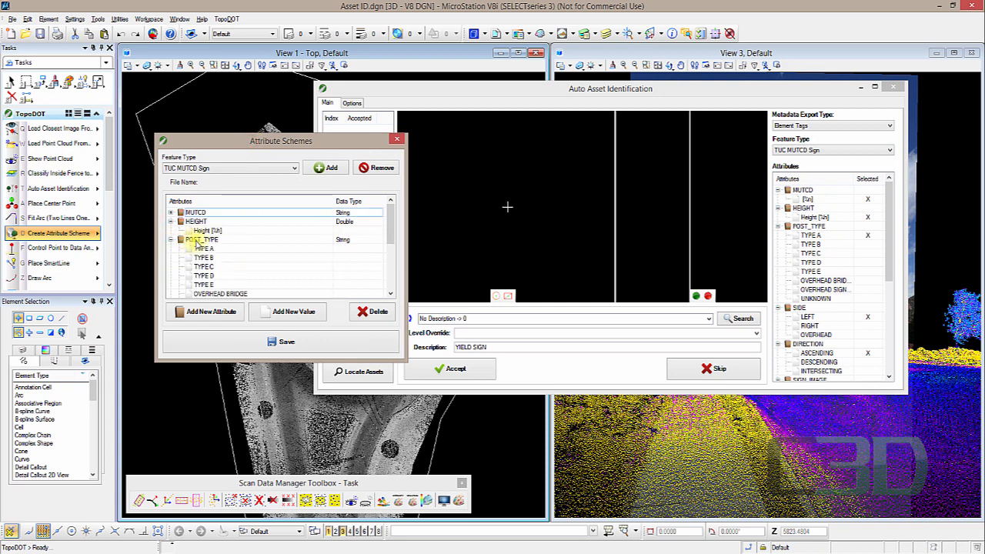
pyautogui.click(171, 240)
pyautogui.click(171, 221)
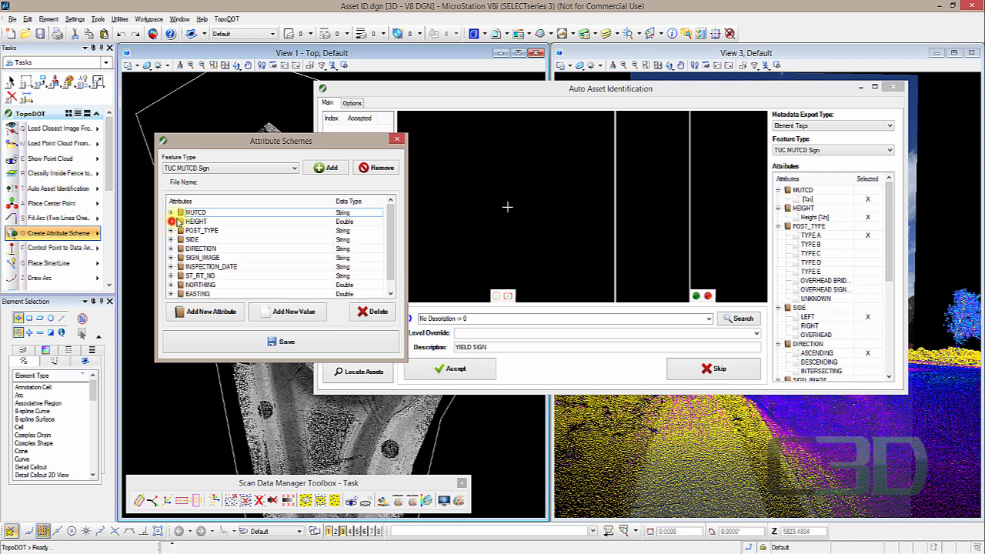
pyautogui.scroll(-1, 216, 240)
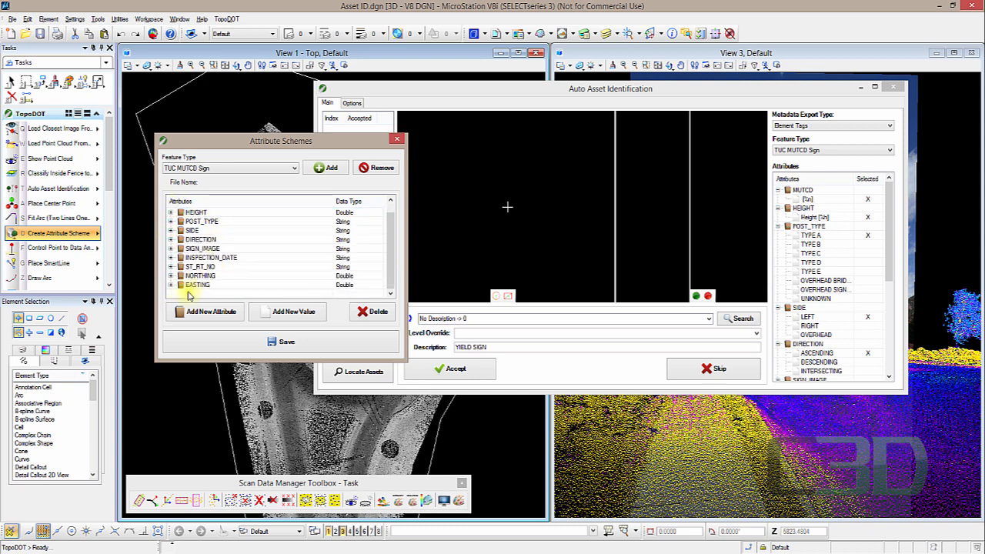
pyautogui.scroll(1, 205, 278)
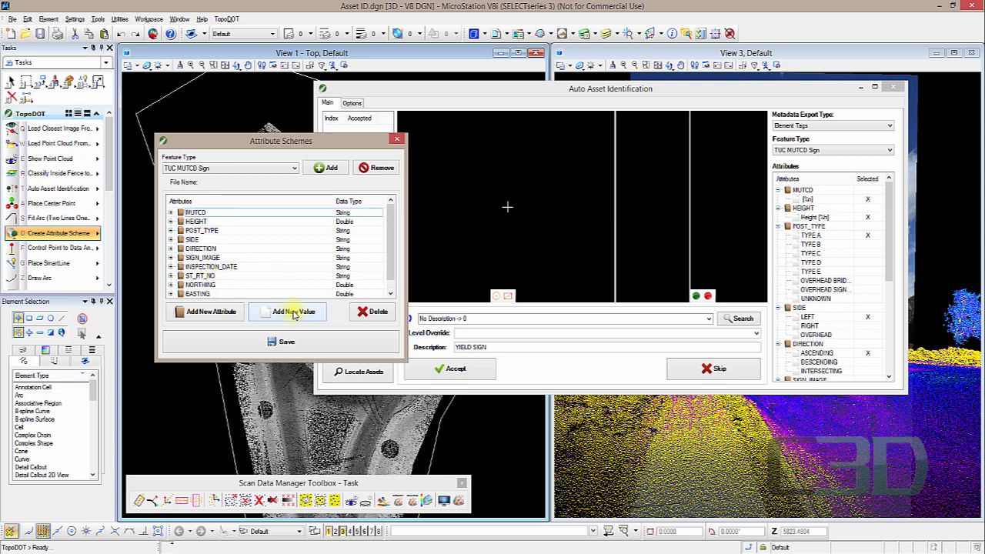
pyautogui.click(171, 231)
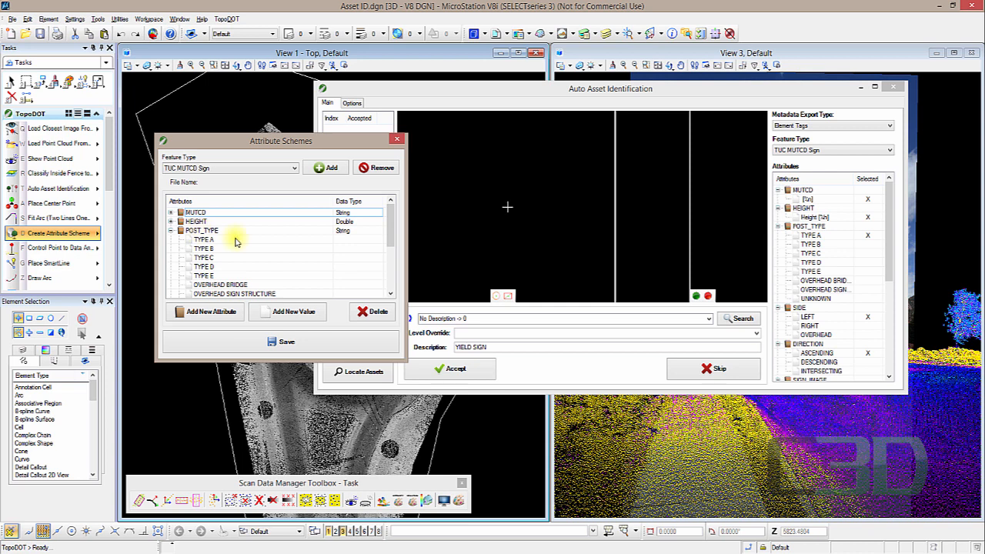
pyautogui.scroll(-1, 202, 254)
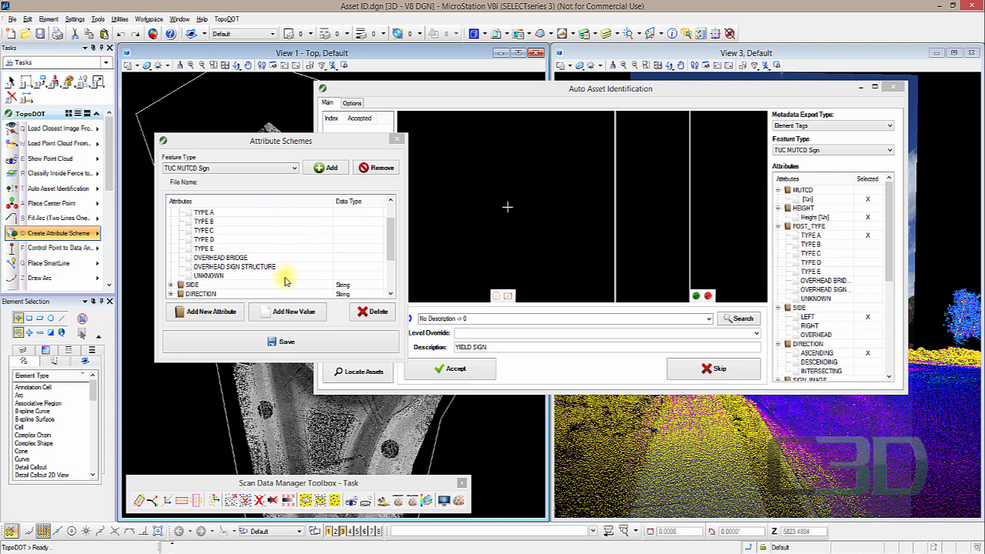
pyautogui.moveTo(391, 249); pyautogui.dragTo(391, 210)
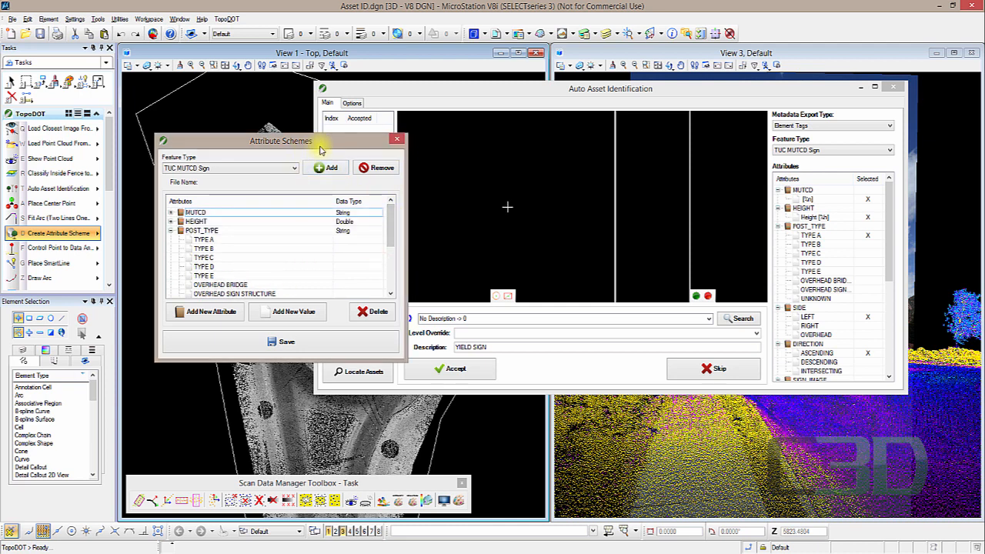
# - Set the Auto Asset Identification feature type back to Poles
pyautogui.click(853, 149)
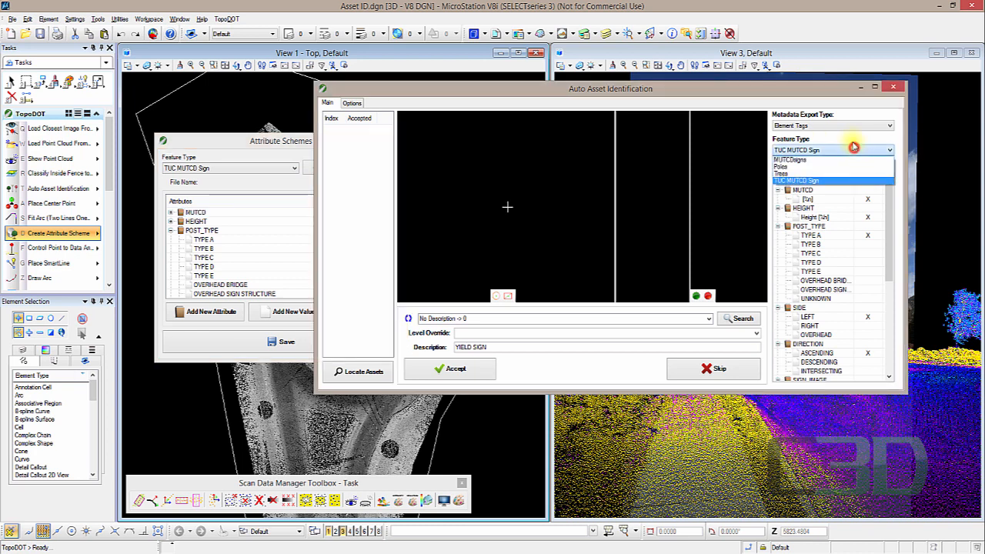
pyautogui.click(810, 166)
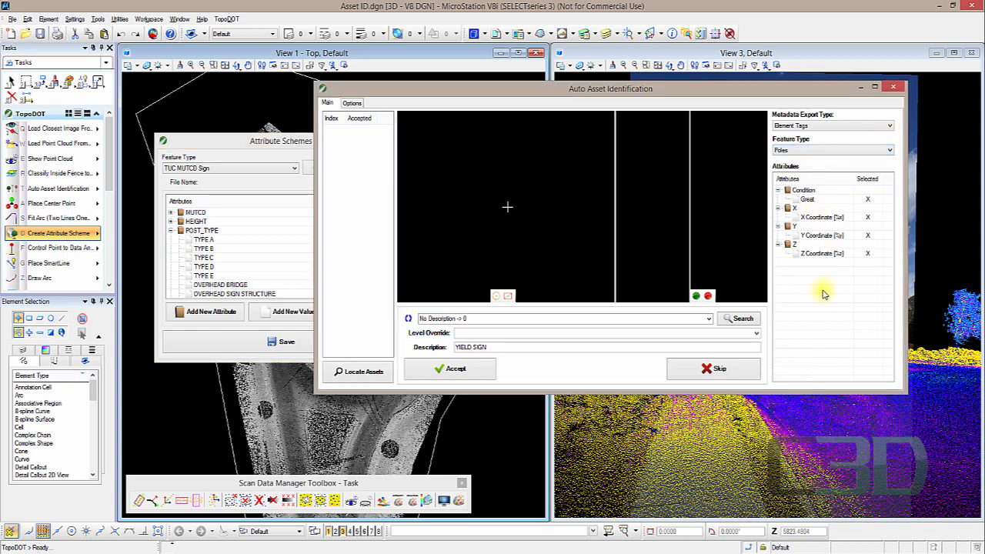
# - Add a new feature type named Poles 2 in the Attribute Schemes dialog
pyautogui.click(261, 142)
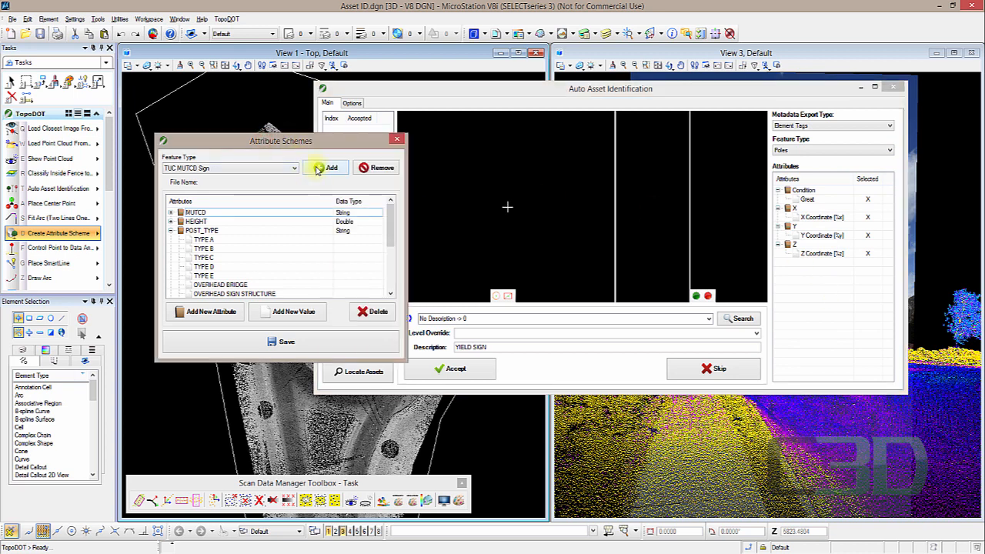
pyautogui.click(317, 169)
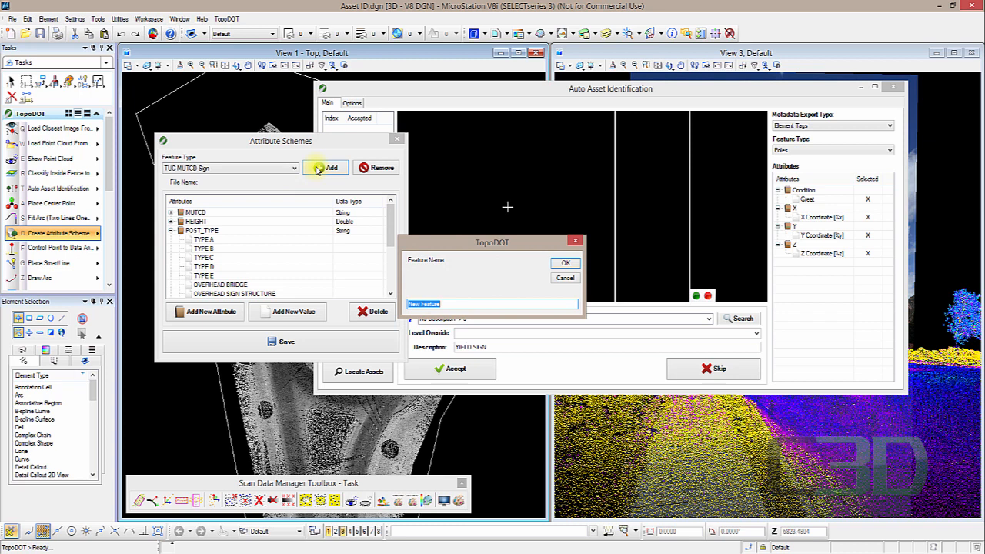
pyautogui.write('Poles 2')
pyautogui.click(566, 263)
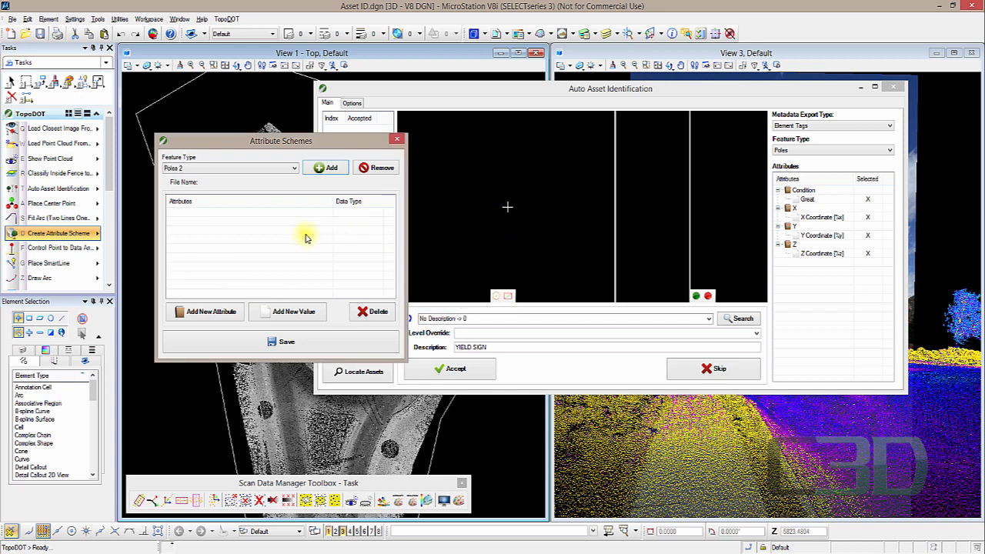
# - Add an attribute to Poles 2 with the default name and String data type
pyautogui.click(226, 314)
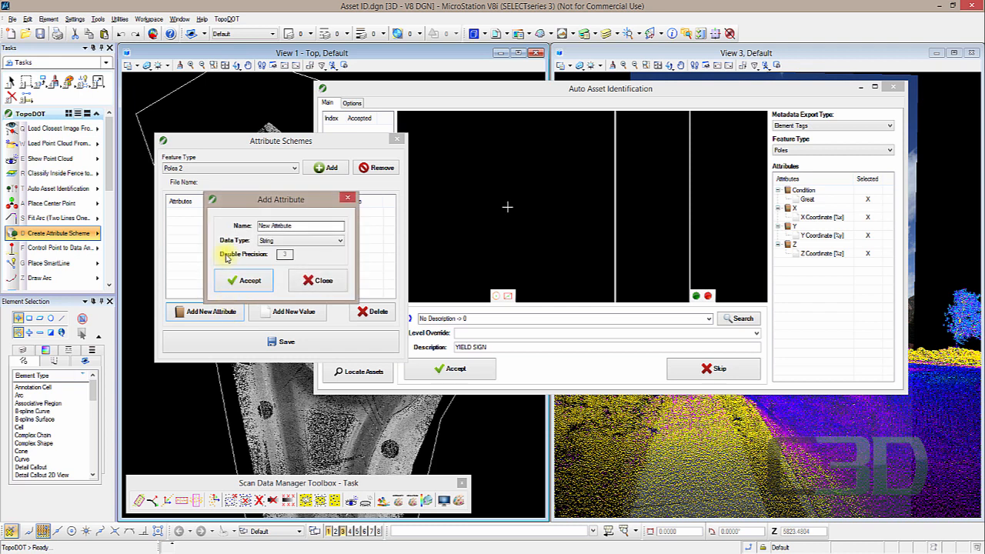
pyautogui.click(314, 241)
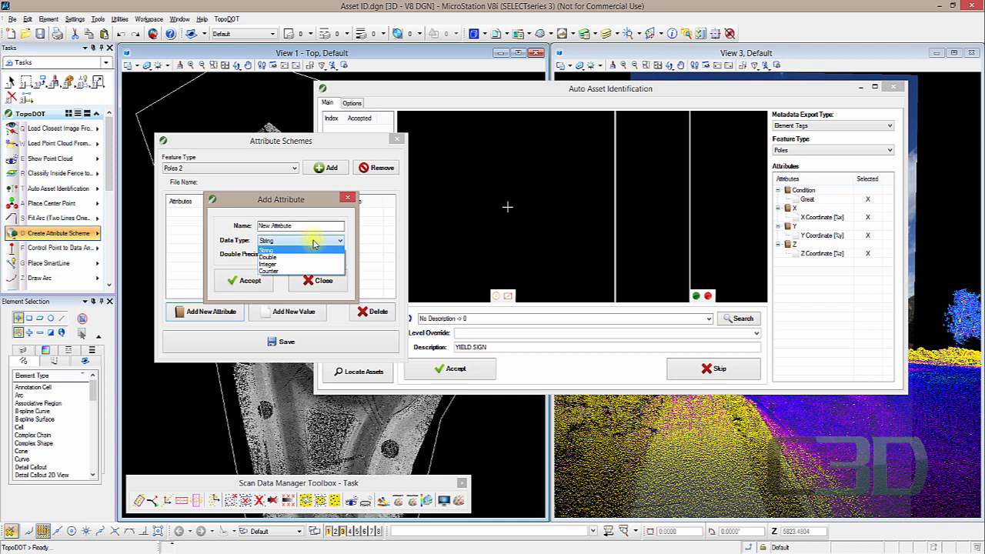
pyautogui.click(267, 251)
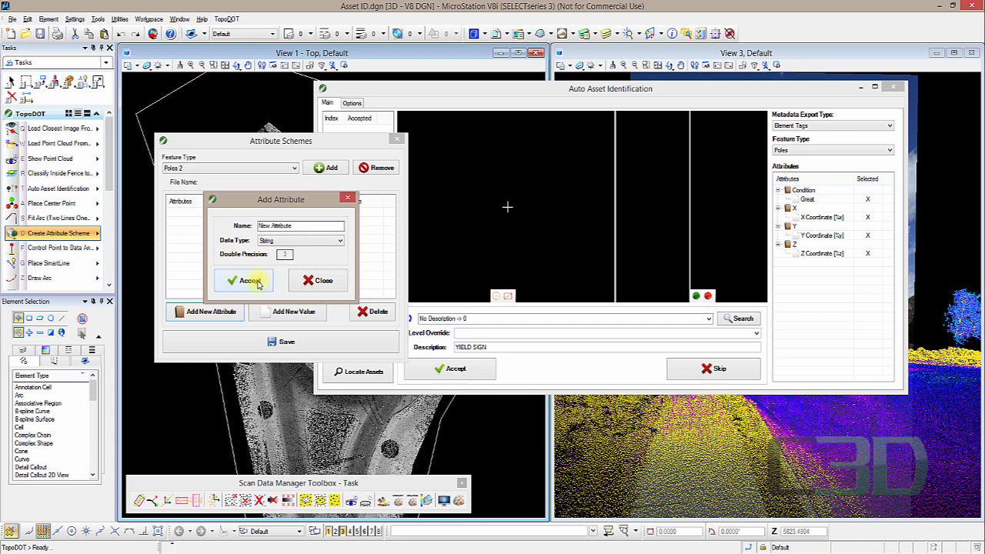
pyautogui.click(257, 281)
# - Add a String attribute named Condition and delete the default New Attribute entry
pyautogui.moveTo(218, 210); pyautogui.dragTo(304, 212)
pyautogui.click(192, 214)
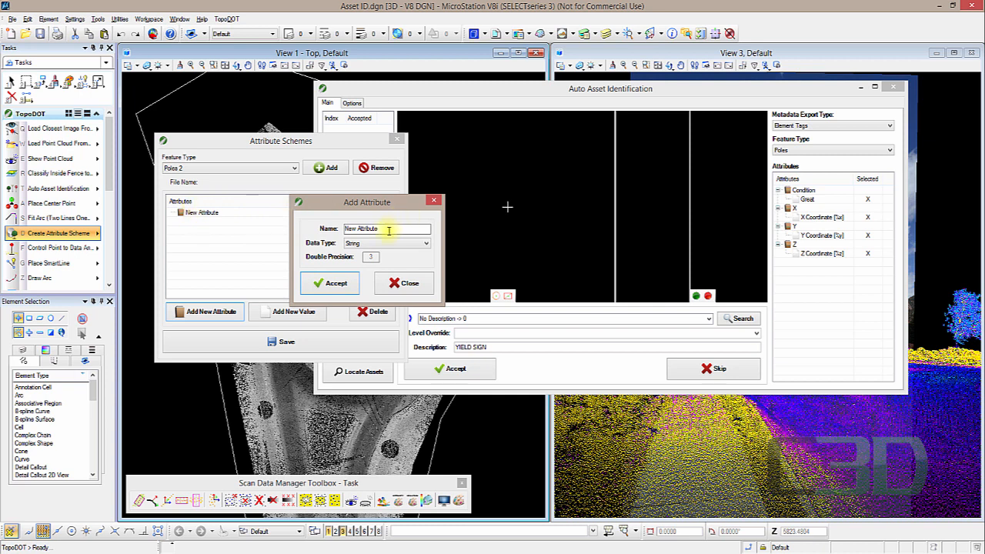
pyautogui.doubleClick(388, 229)
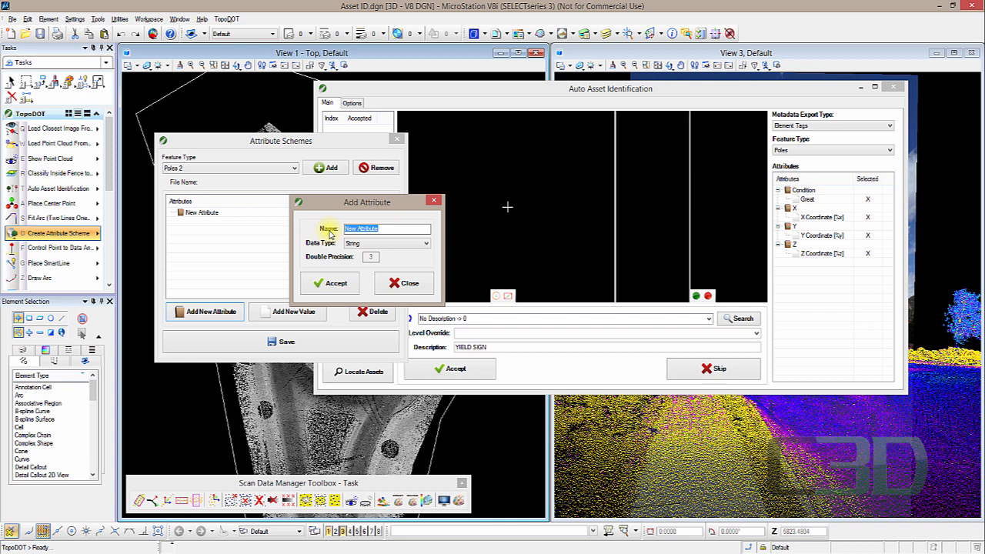
pyautogui.write('Condition')
pyautogui.click(331, 283)
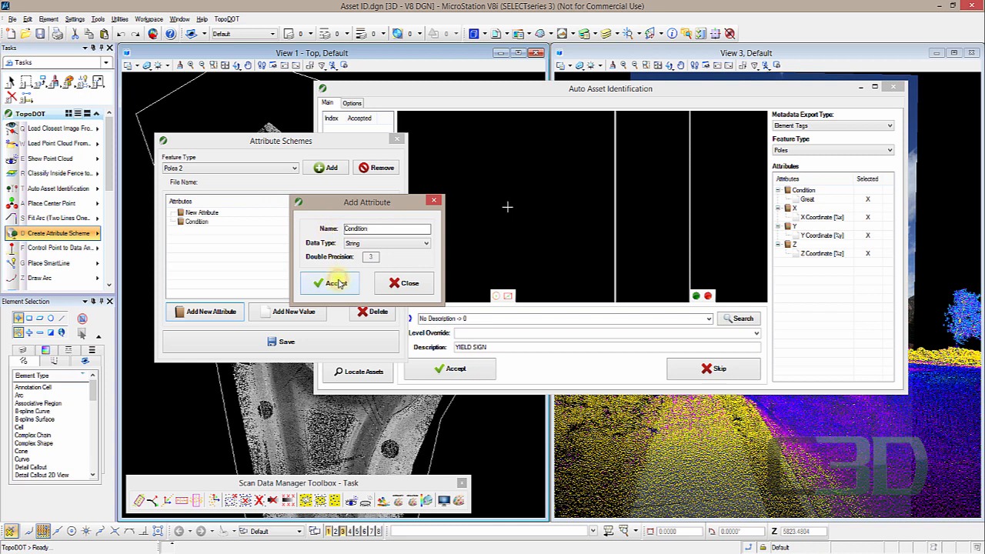
pyautogui.click(391, 284)
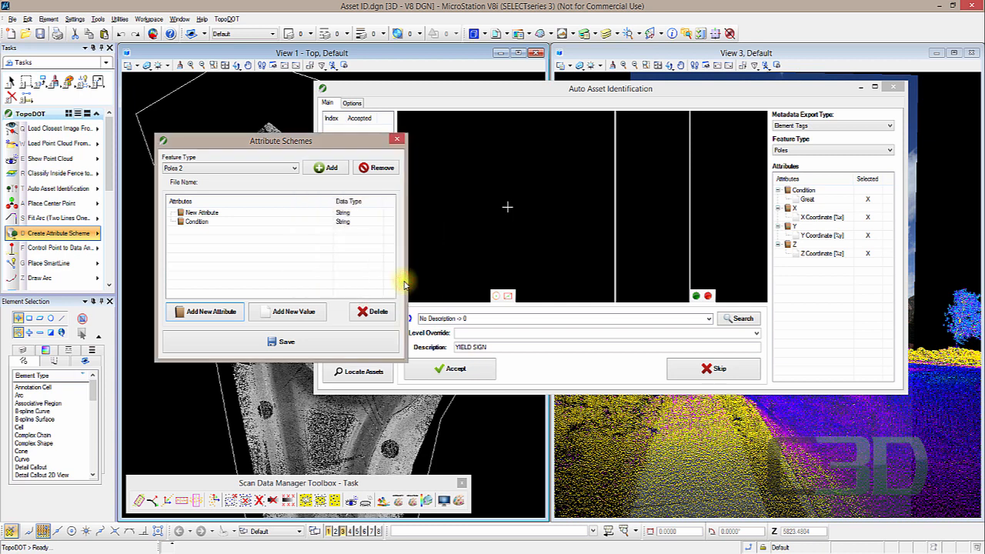
pyautogui.click(290, 213)
pyautogui.click(368, 312)
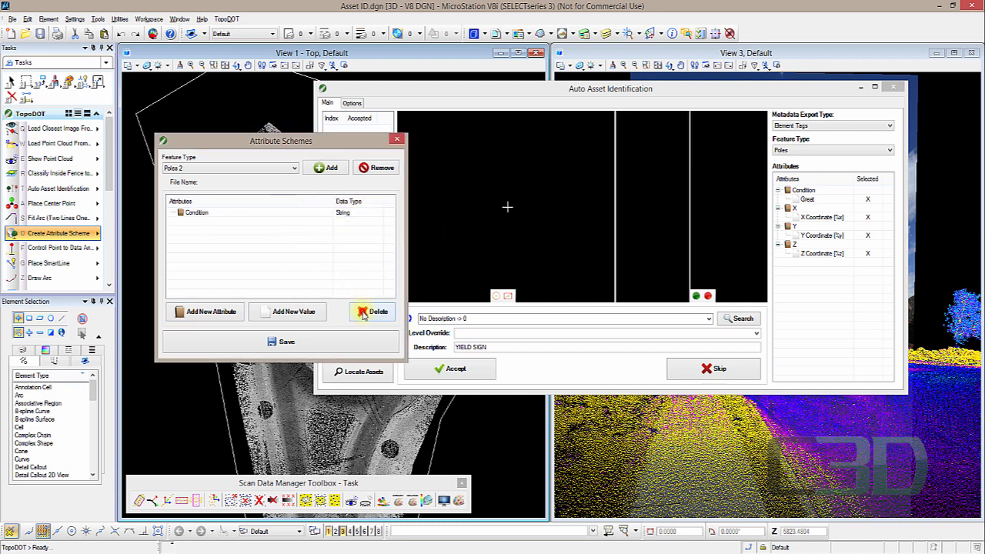
# - Add the values Great and Poor to the Condition attribute
pyautogui.click(198, 213)
pyautogui.click(203, 214)
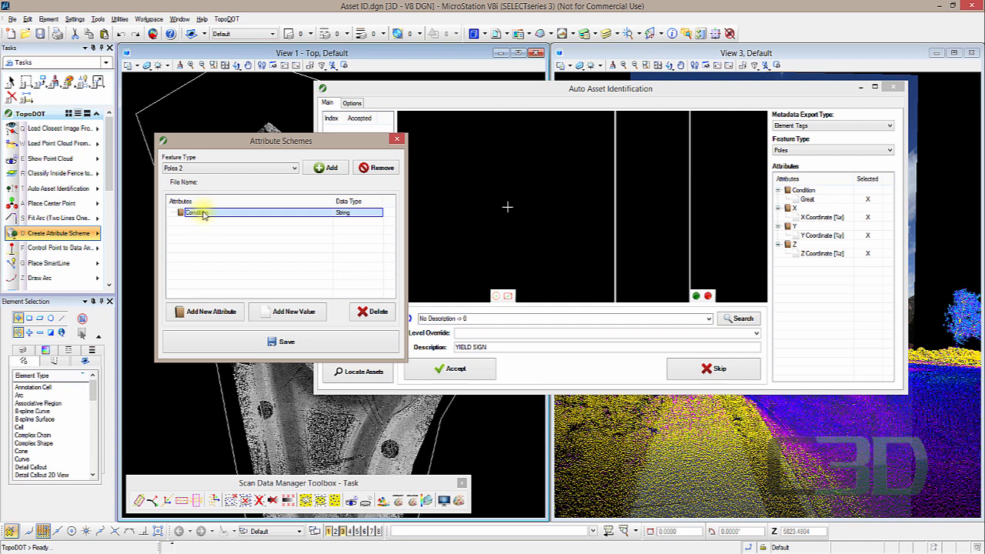
pyautogui.click(297, 314)
pyautogui.moveTo(297, 245); pyautogui.dragTo(247, 244)
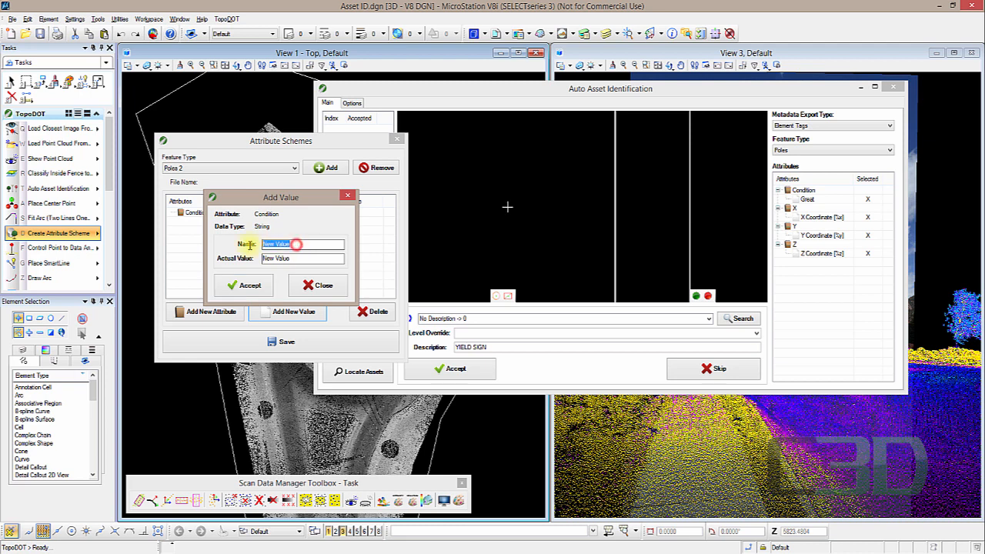
pyautogui.write('Great')
pyautogui.click(245, 286)
pyautogui.moveTo(285, 245); pyautogui.dragTo(232, 245)
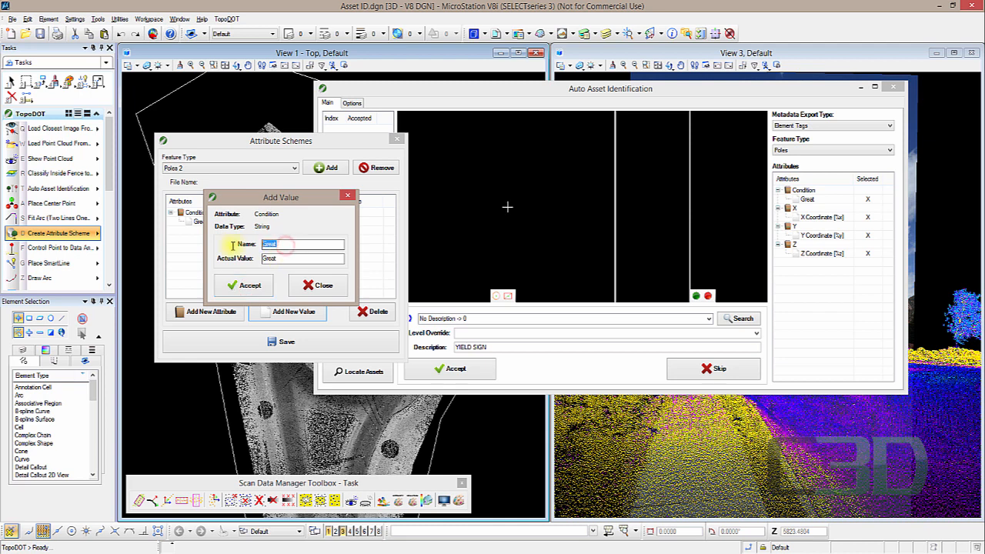
pyautogui.write('Poor')
pyautogui.click(246, 286)
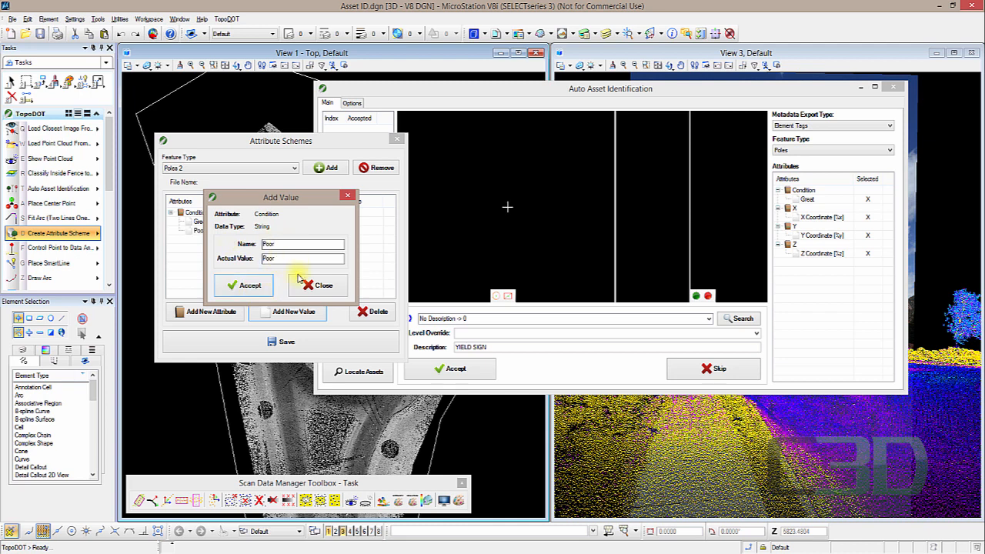
pyautogui.click(346, 197)
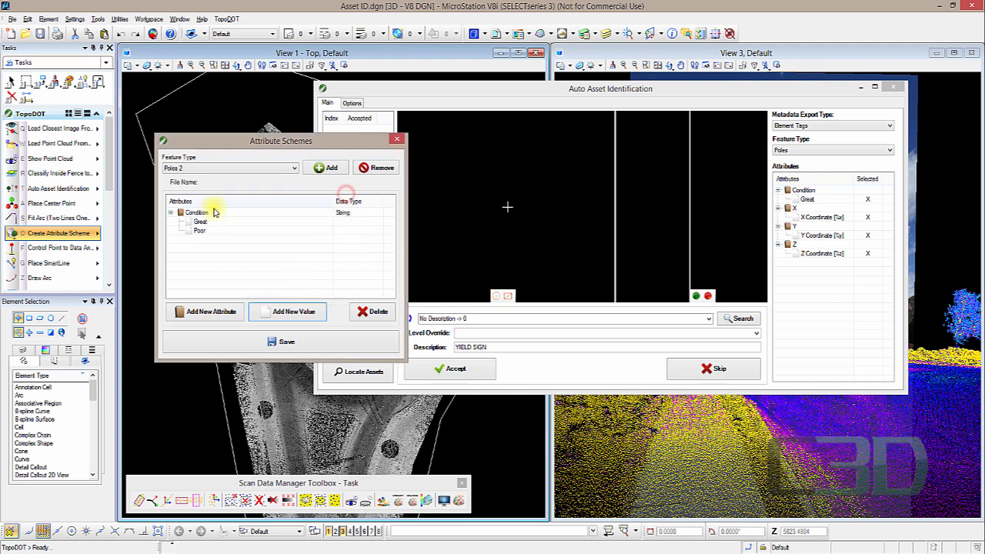
# - Add a Double attribute named x coord with a precision of 3
pyautogui.click(214, 302)
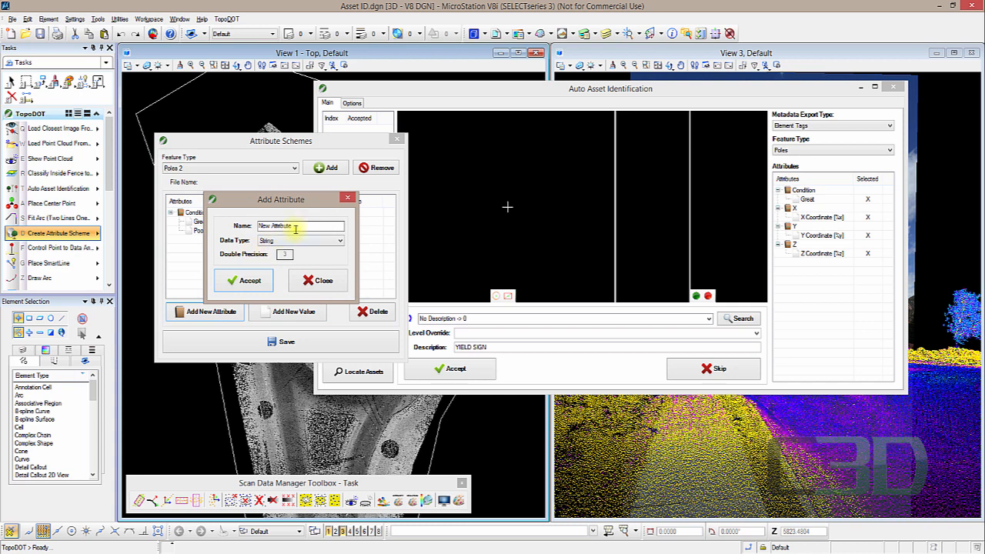
pyautogui.moveTo(303, 226); pyautogui.dragTo(247, 227)
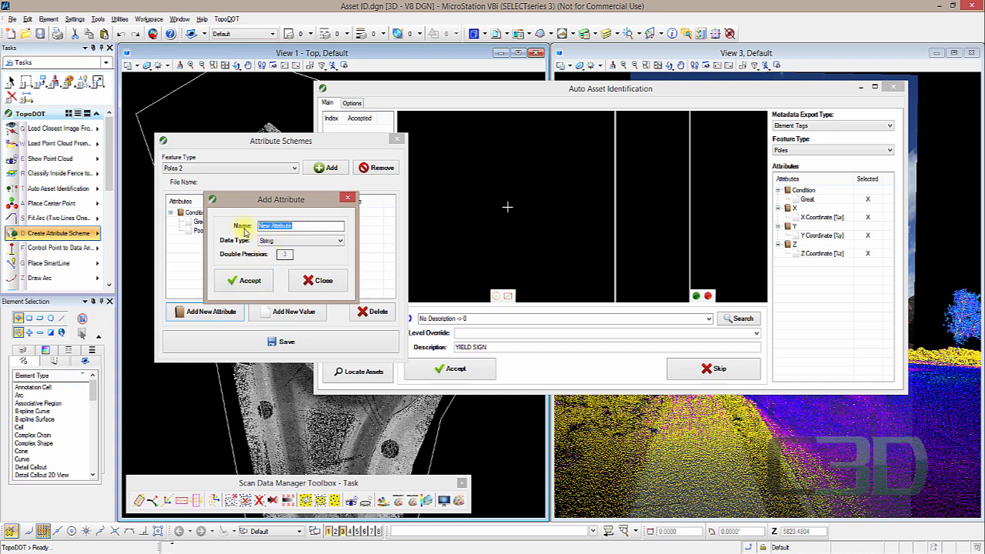
pyautogui.write('4')
pyautogui.click(277, 240)
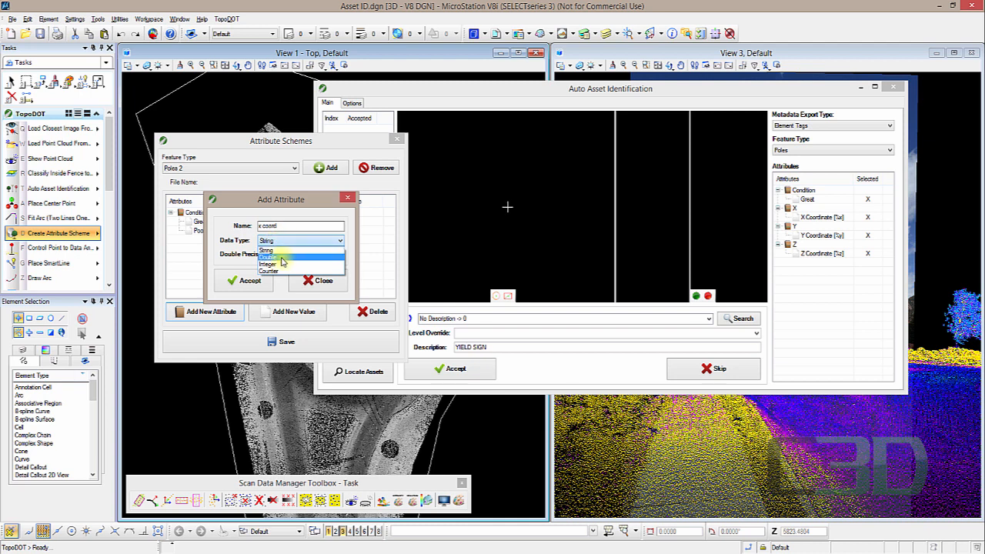
pyautogui.click(281, 261)
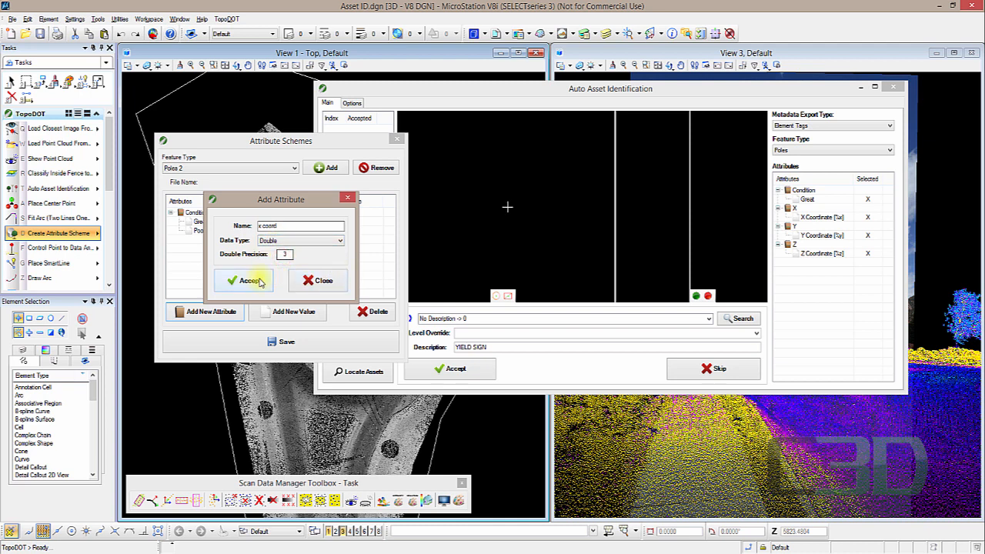
pyautogui.click(259, 282)
pyautogui.click(347, 199)
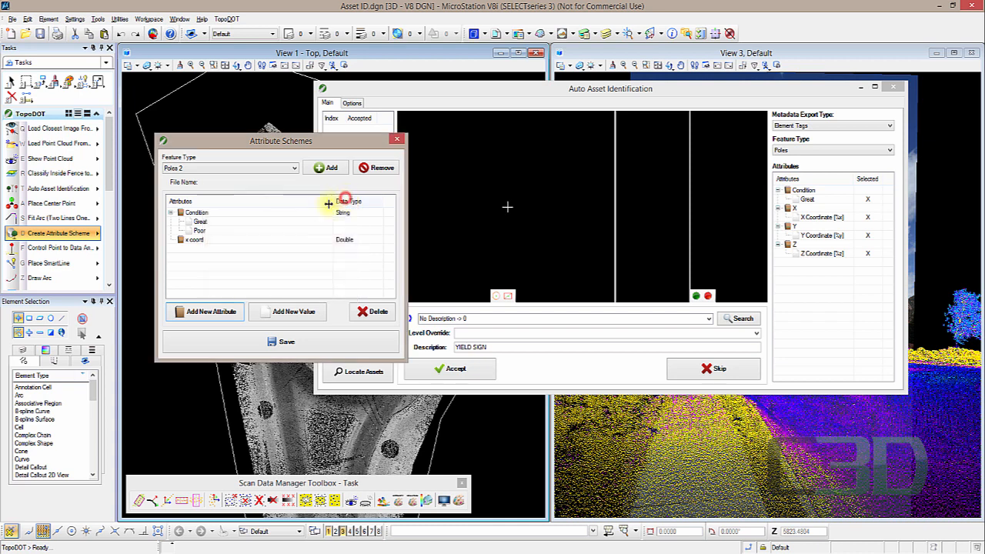
# - Add a value named X with actual value %x to the x coord attribute
pyautogui.click(193, 240)
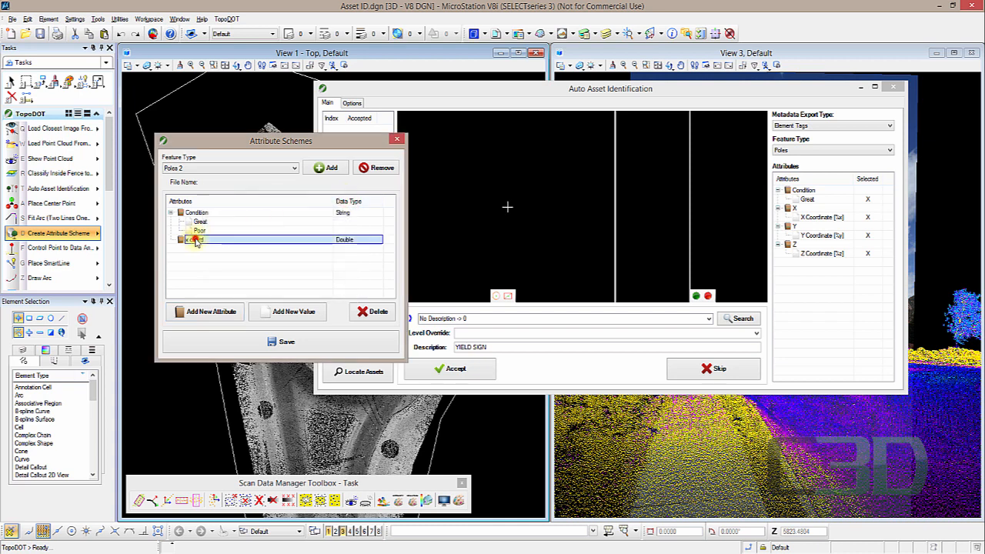
pyautogui.click(285, 311)
pyautogui.moveTo(297, 245); pyautogui.dragTo(249, 246)
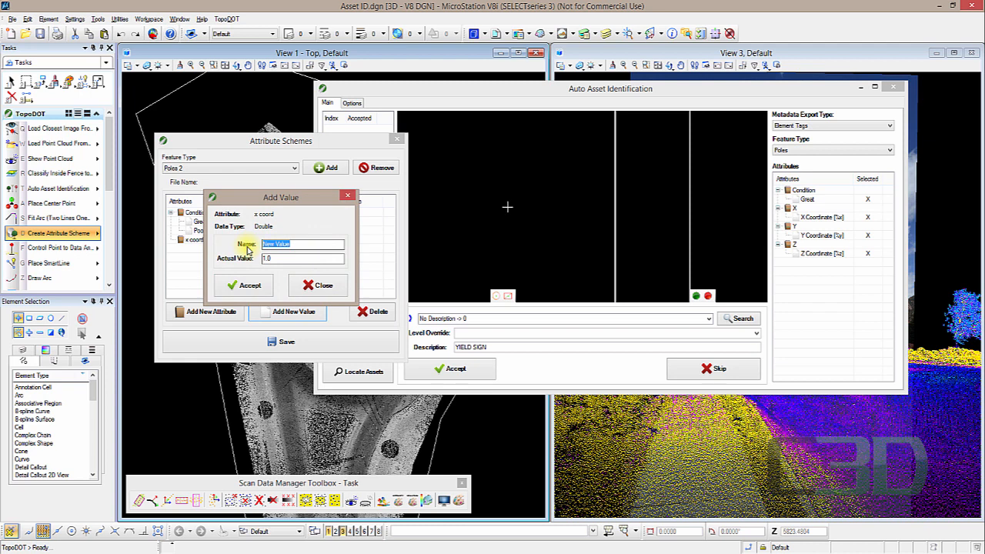
pyautogui.write('X')
pyautogui.moveTo(286, 259); pyautogui.dragTo(254, 259)
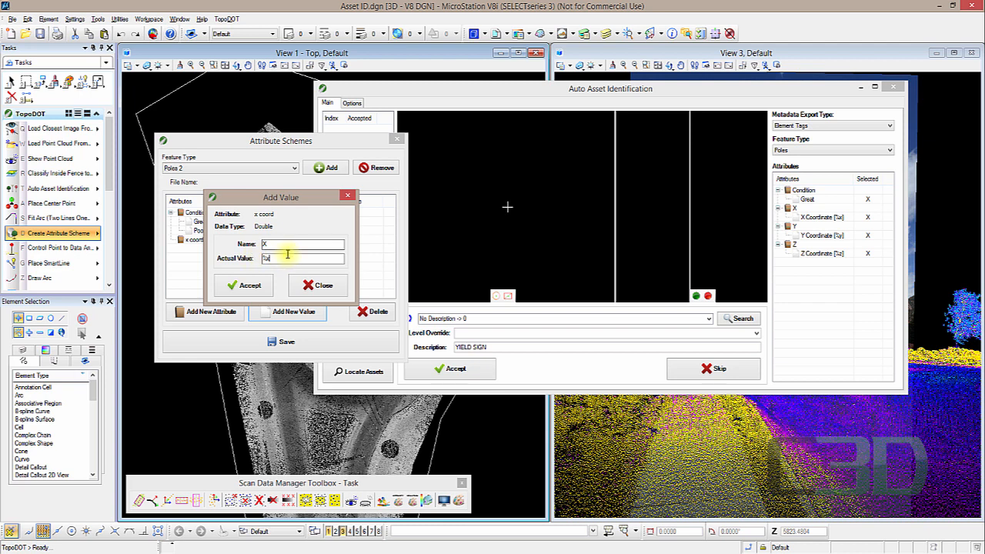
pyautogui.moveTo(284, 259)
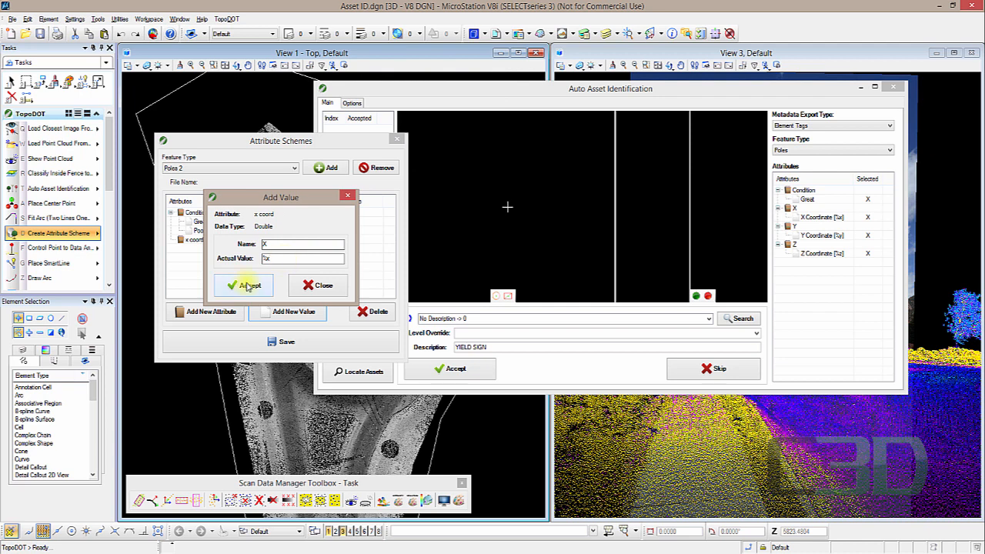
pyautogui.click(315, 286)
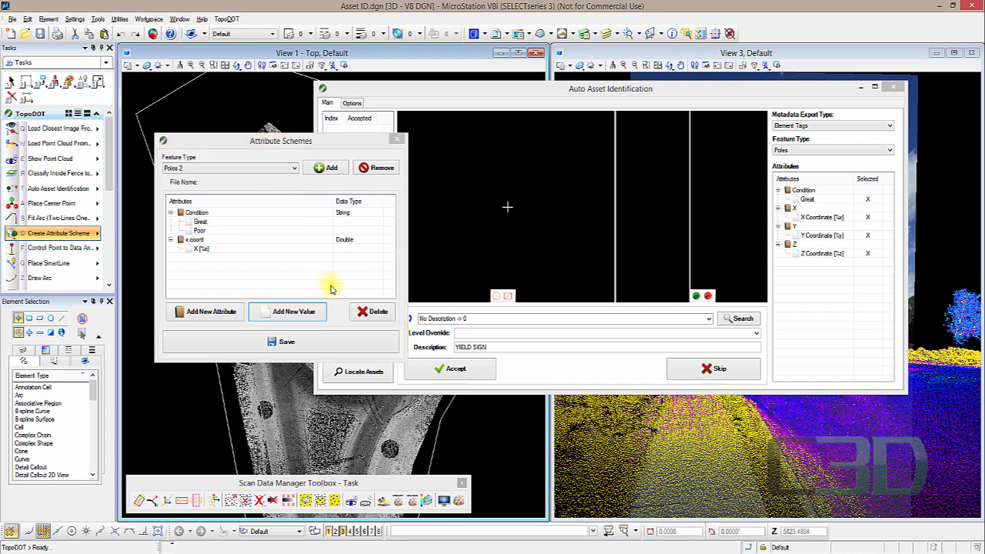
# - Add two Double attributes named y coord and z coord with a precision of 3
pyautogui.click(220, 313)
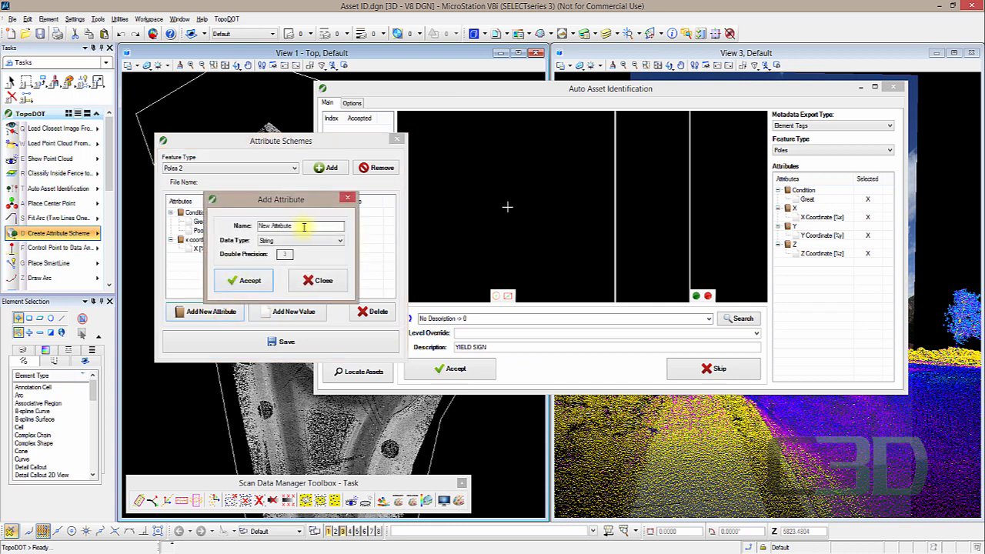
pyautogui.moveTo(305, 225); pyautogui.dragTo(247, 226)
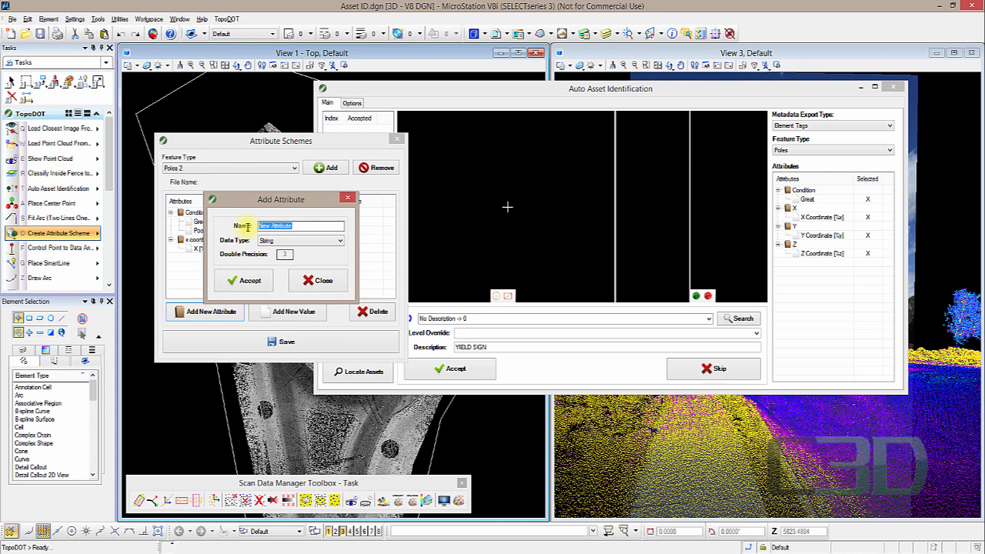
pyautogui.write('y coord')
pyautogui.click(271, 241)
pyautogui.click(272, 259)
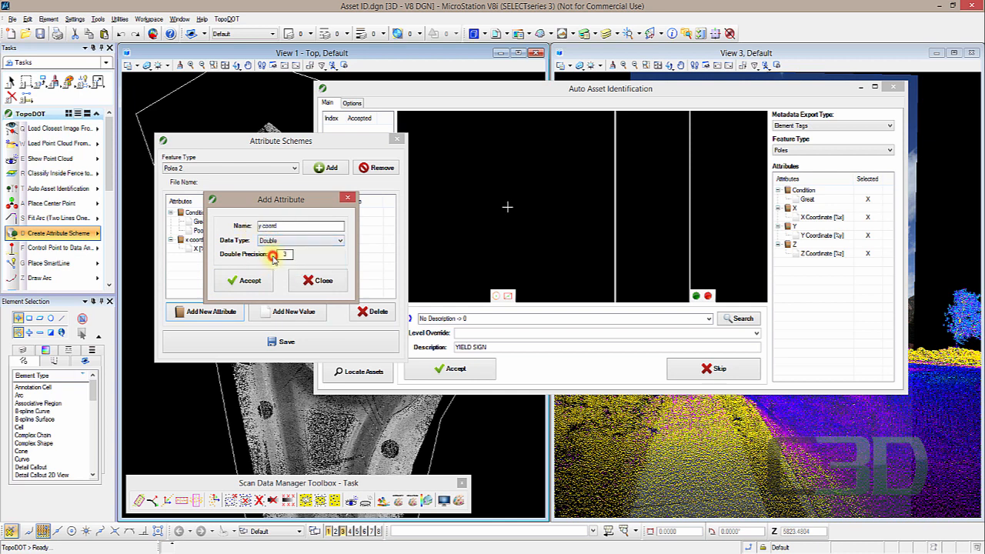
pyautogui.click(251, 281)
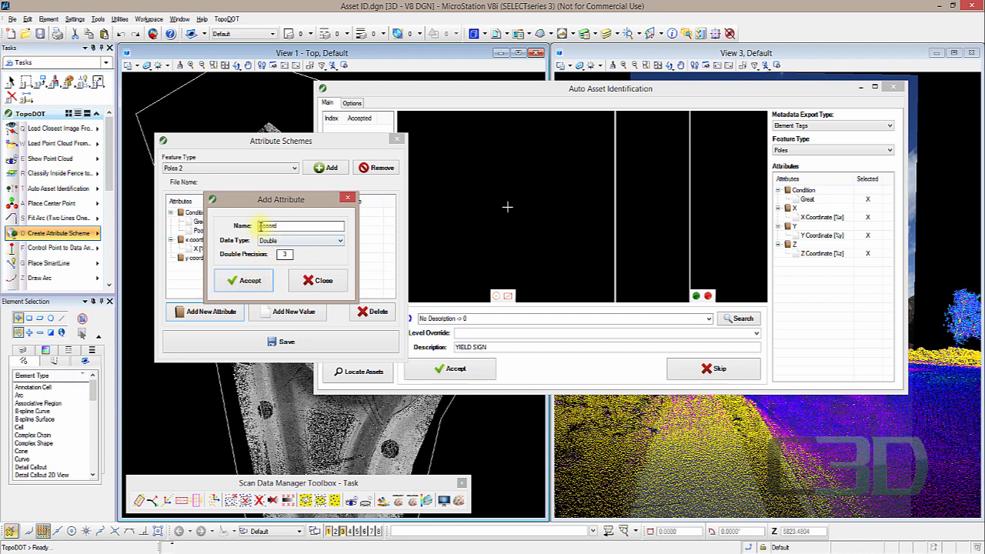
pyautogui.moveTo(263, 226); pyautogui.dragTo(255, 227)
pyautogui.write('z')
pyautogui.click(249, 280)
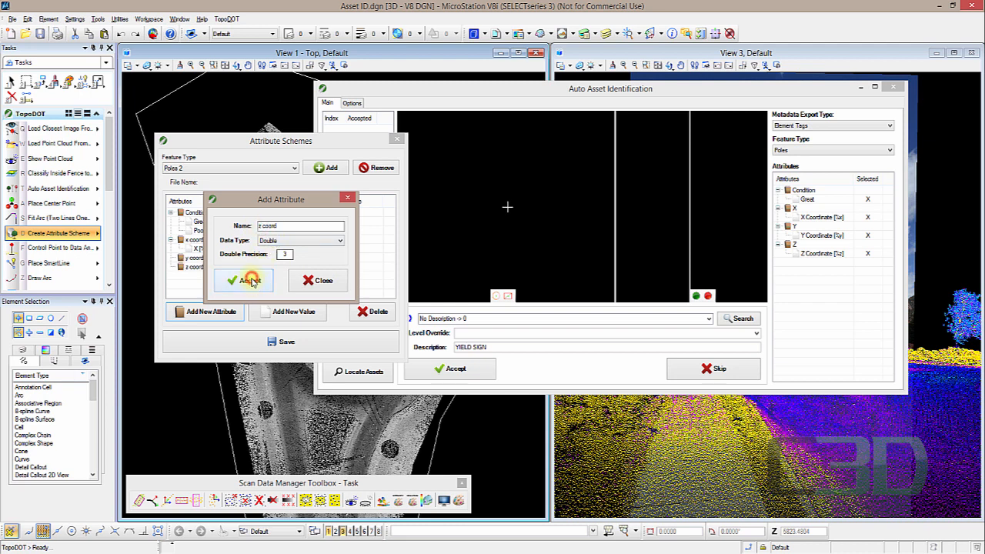
pyautogui.click(351, 198)
# - Add a value named Y with actual value %y to the y coord attribute
pyautogui.click(192, 258)
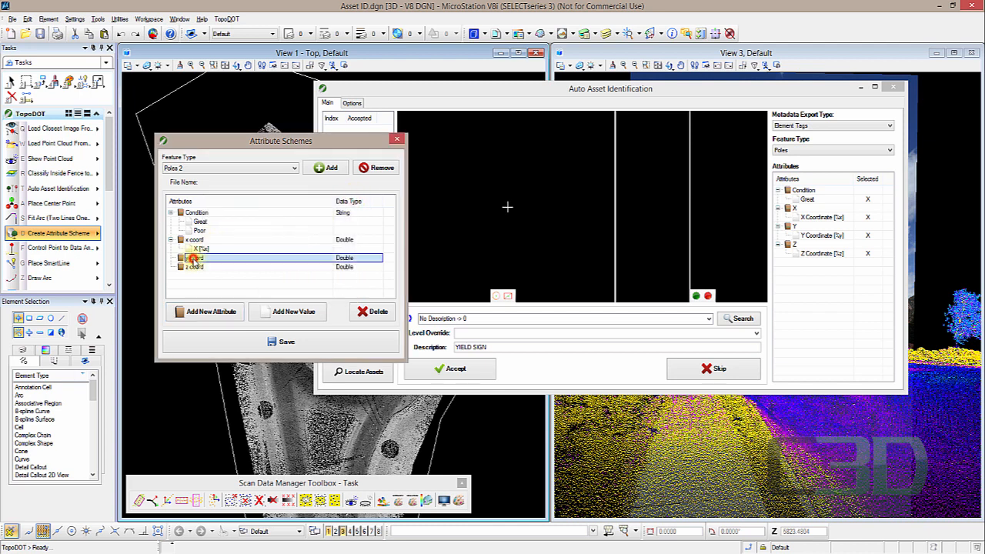
pyautogui.click(292, 312)
pyautogui.moveTo(302, 243); pyautogui.dragTo(248, 262)
pyautogui.write('Y')
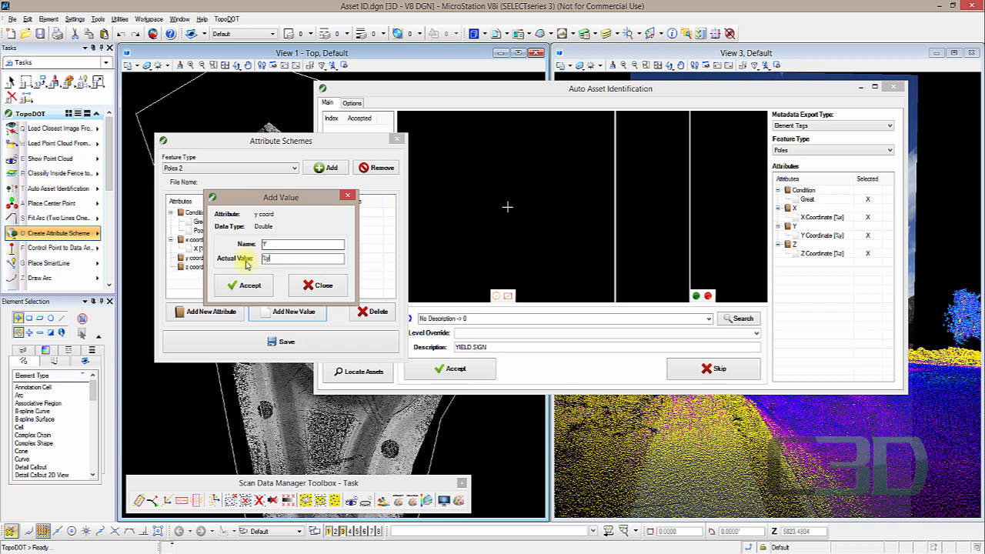
pyautogui.write('%y')
pyautogui.click(239, 285)
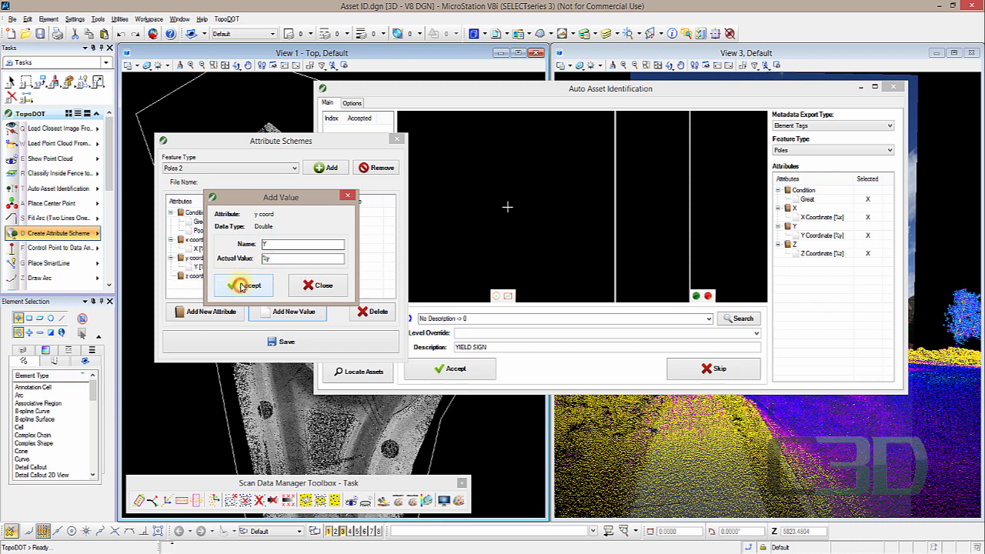
pyautogui.click(322, 288)
# - Add a value named Z with actual value %z to the z coord attribute
pyautogui.click(193, 276)
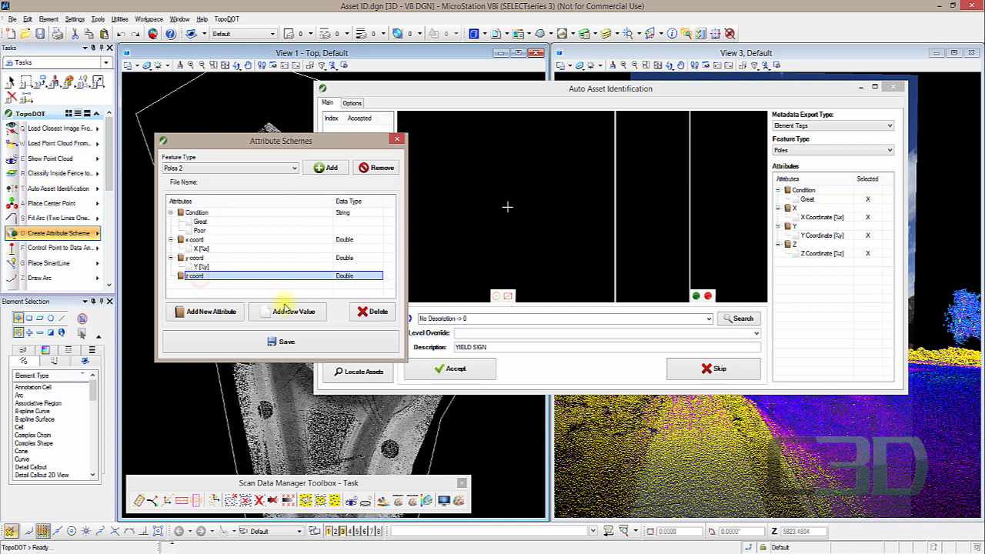
pyautogui.click(289, 312)
pyautogui.moveTo(305, 244); pyautogui.dragTo(241, 248)
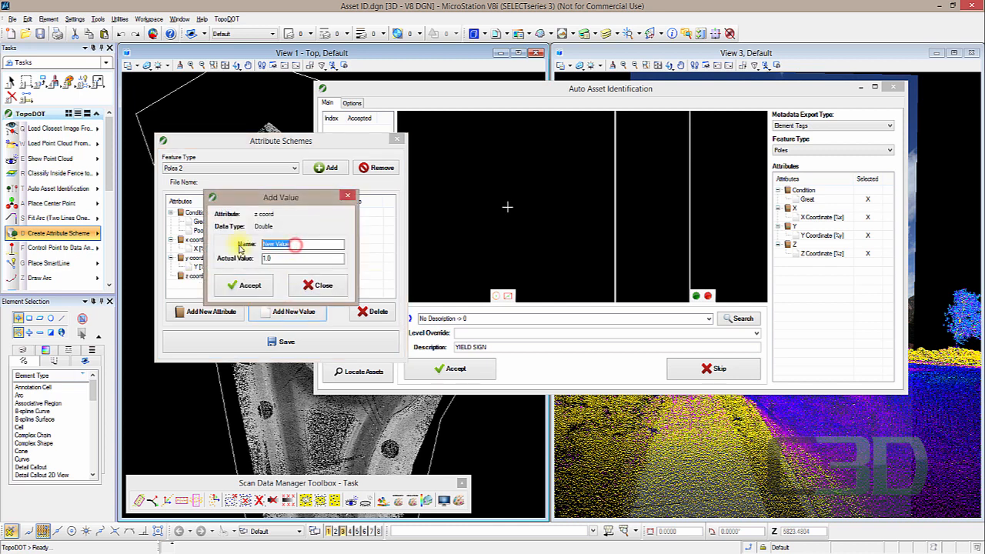
pyautogui.write('Z')
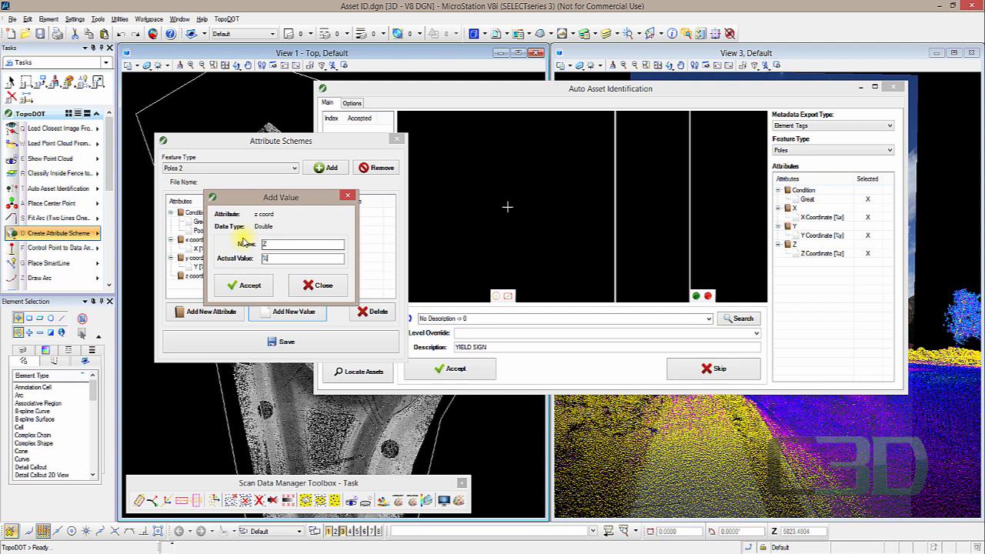
pyautogui.click(240, 287)
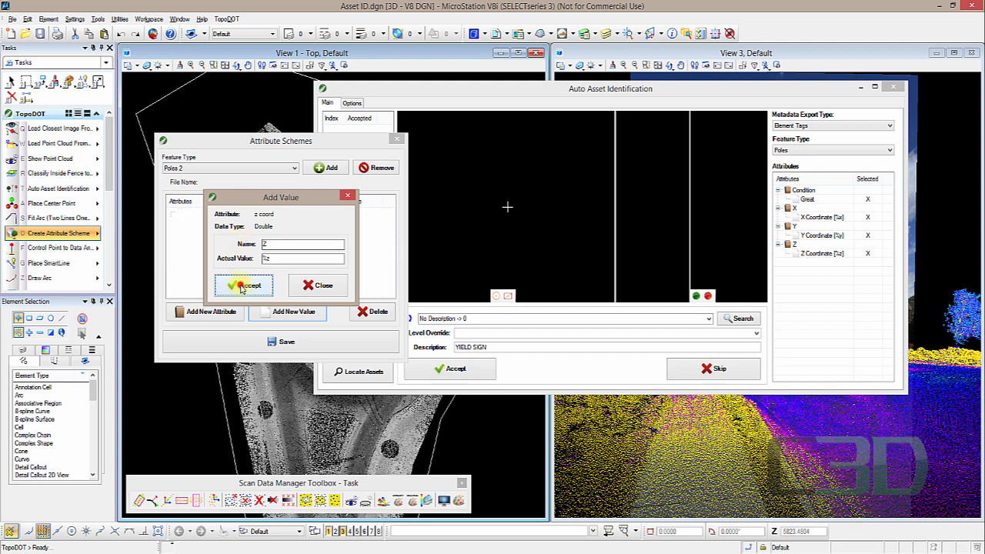
pyautogui.click(327, 285)
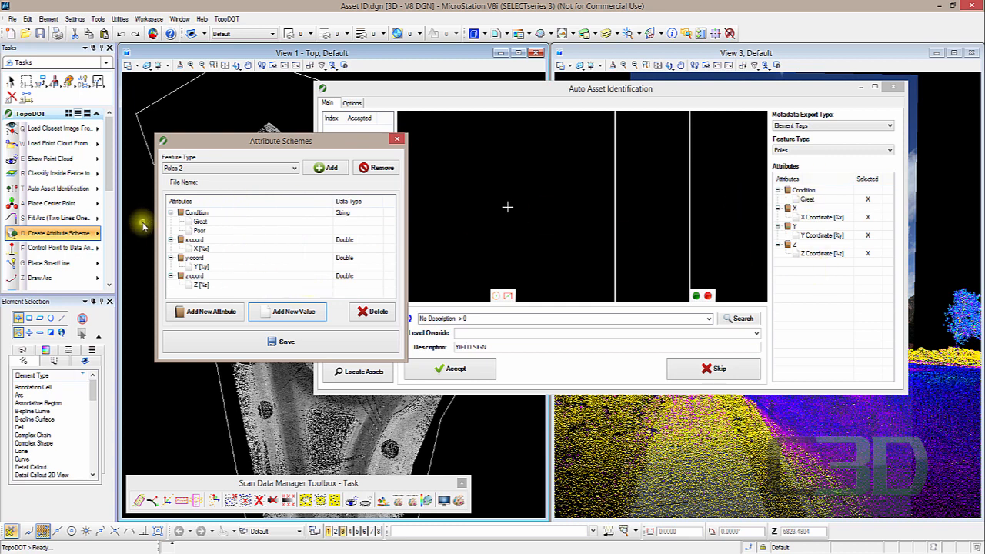
# - Add a Counter attribute named Count to the Poles 2 scheme
pyautogui.click(214, 313)
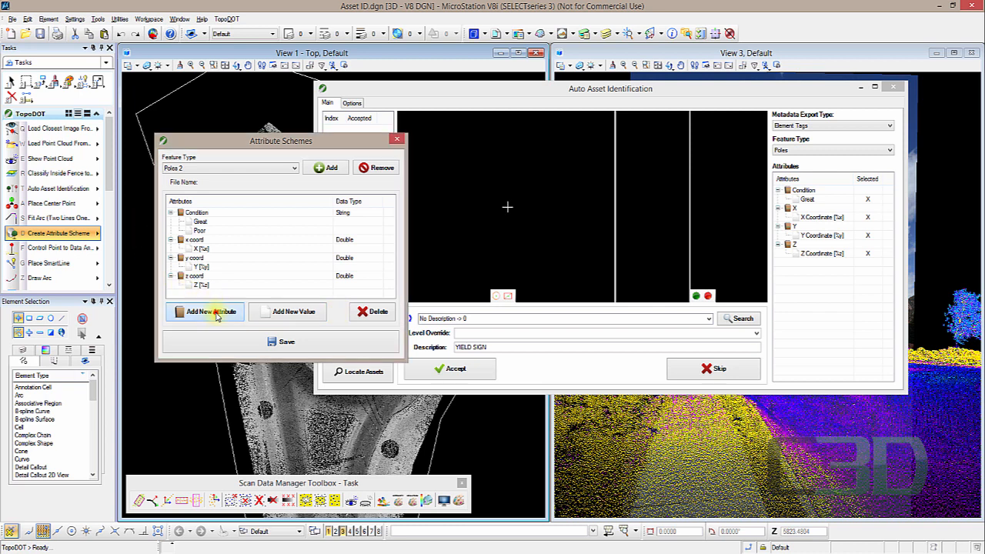
pyautogui.moveTo(308, 226); pyautogui.dragTo(241, 224)
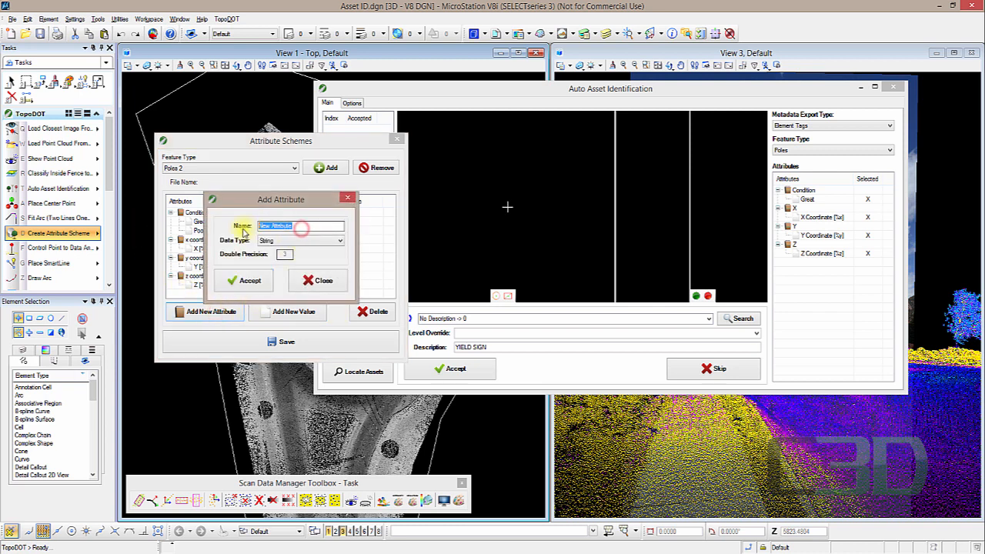
pyautogui.write('Count')
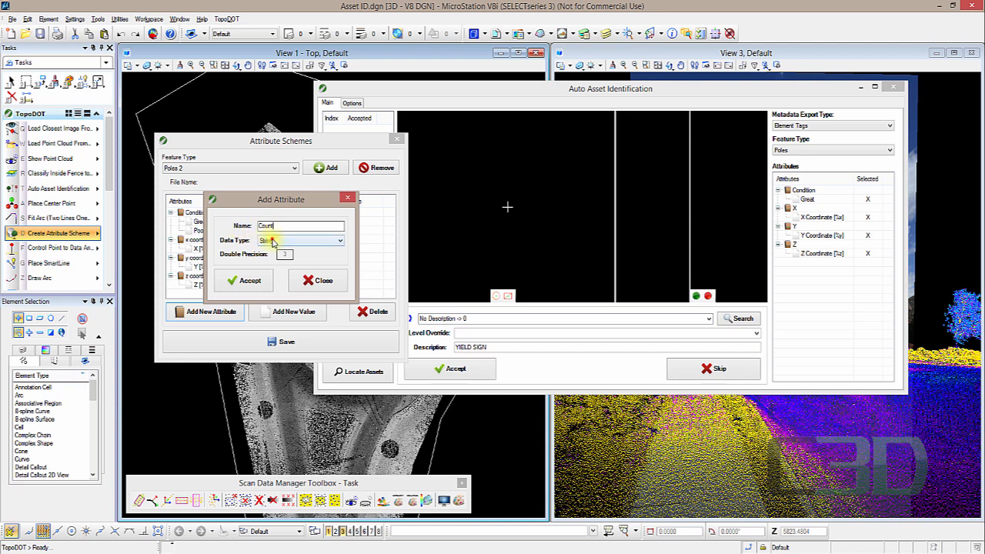
pyautogui.click(263, 240)
pyautogui.click(275, 273)
pyautogui.click(251, 280)
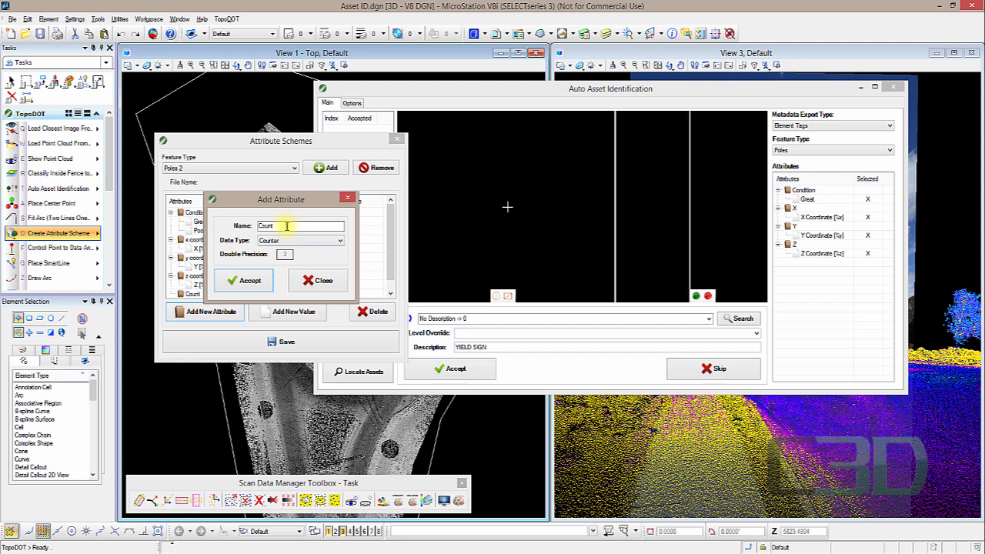
# - Add an Integer attribute named Size to the scheme
pyautogui.moveTo(286, 226); pyautogui.dragTo(254, 226)
pyautogui.click(263, 240)
pyautogui.click(274, 264)
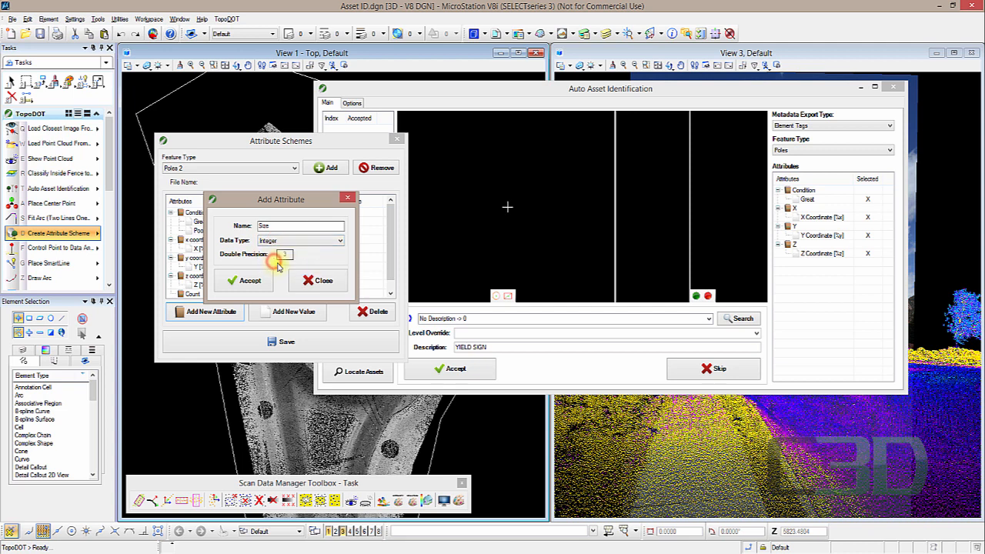
pyautogui.click(250, 280)
pyautogui.click(347, 201)
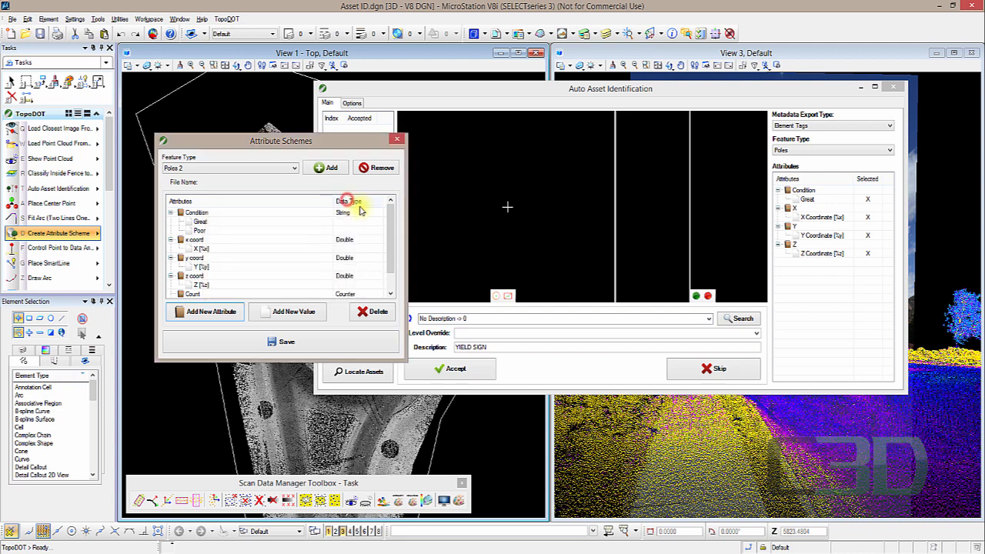
# - Add a value named Count with actual value 1 to the Count attribute
pyautogui.scroll(-2, 391, 219)
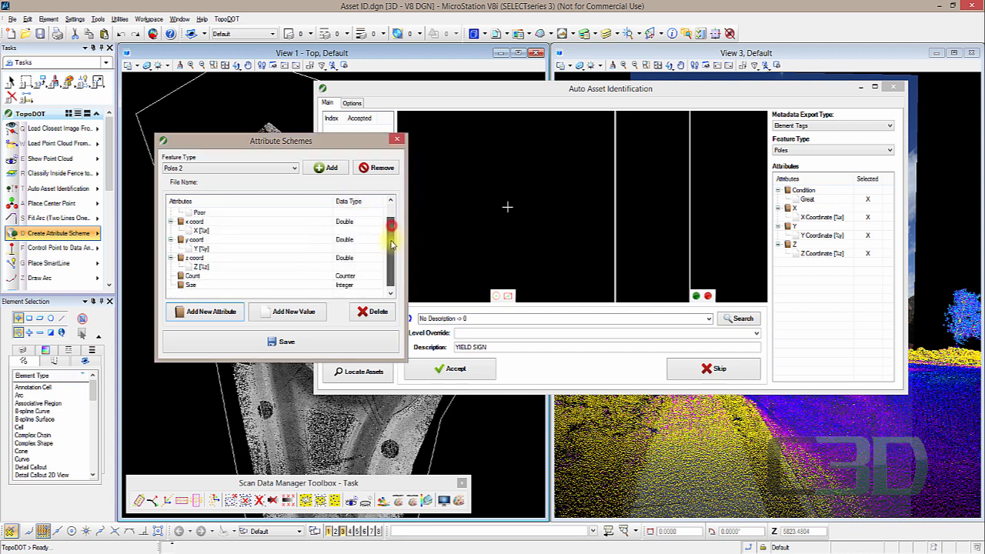
pyautogui.click(192, 275)
pyautogui.click(292, 311)
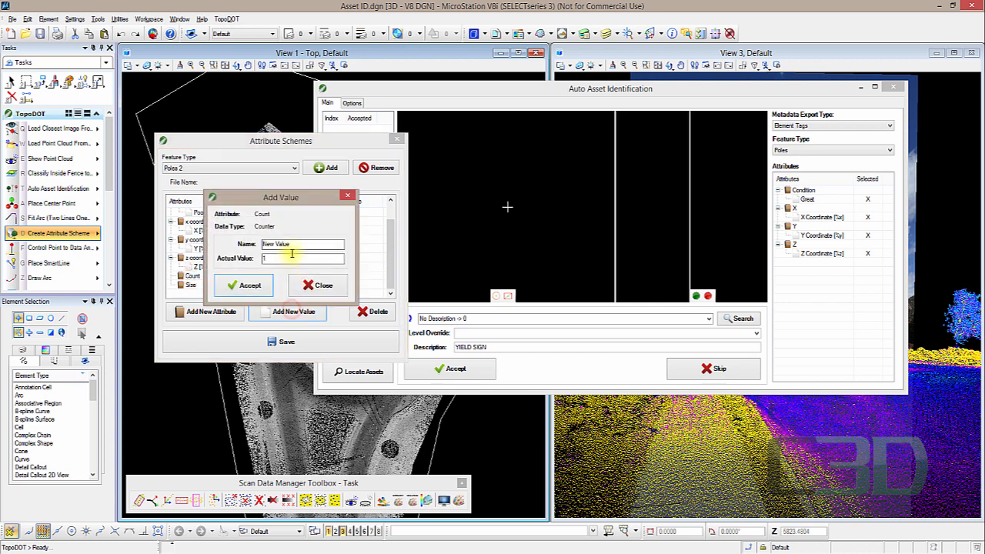
pyautogui.write('Count')
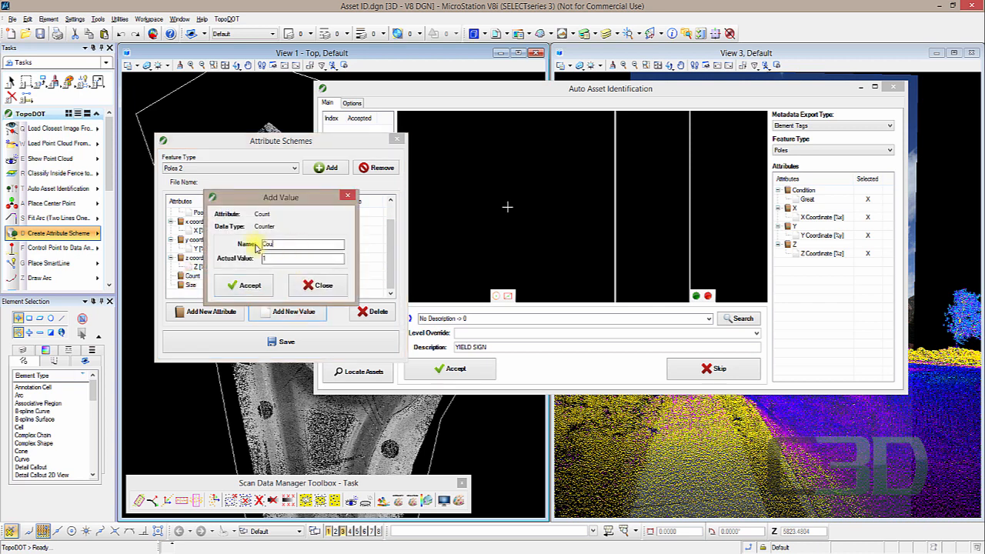
pyautogui.click(251, 285)
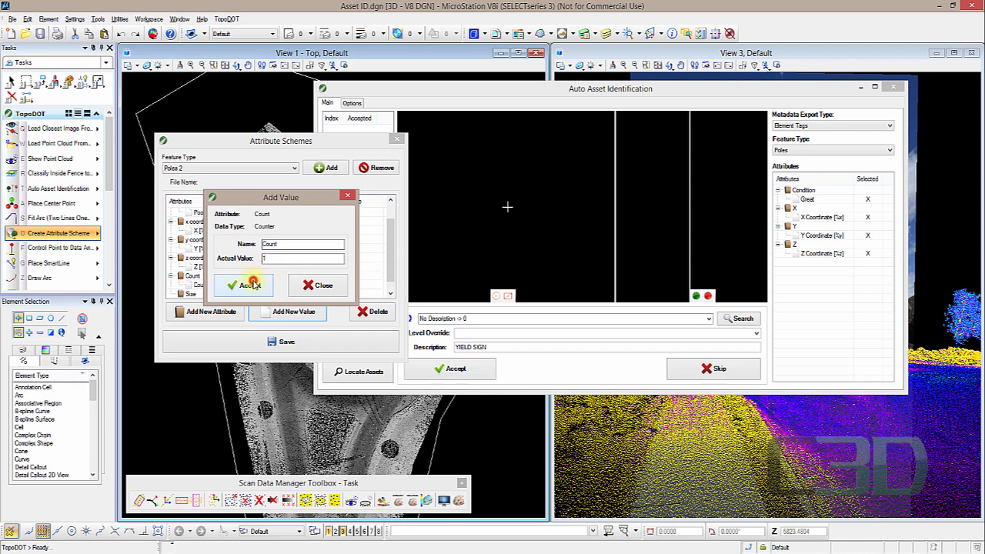
pyautogui.click(321, 287)
# - Add a value named Large with actual value 3 to the Size attribute
pyautogui.scroll(-1, 389, 261)
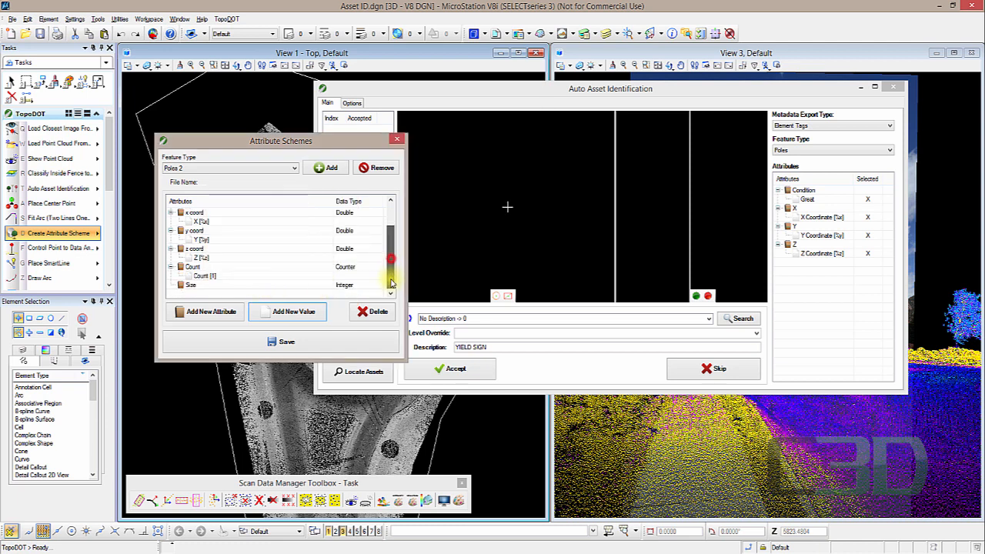
pyautogui.click(192, 285)
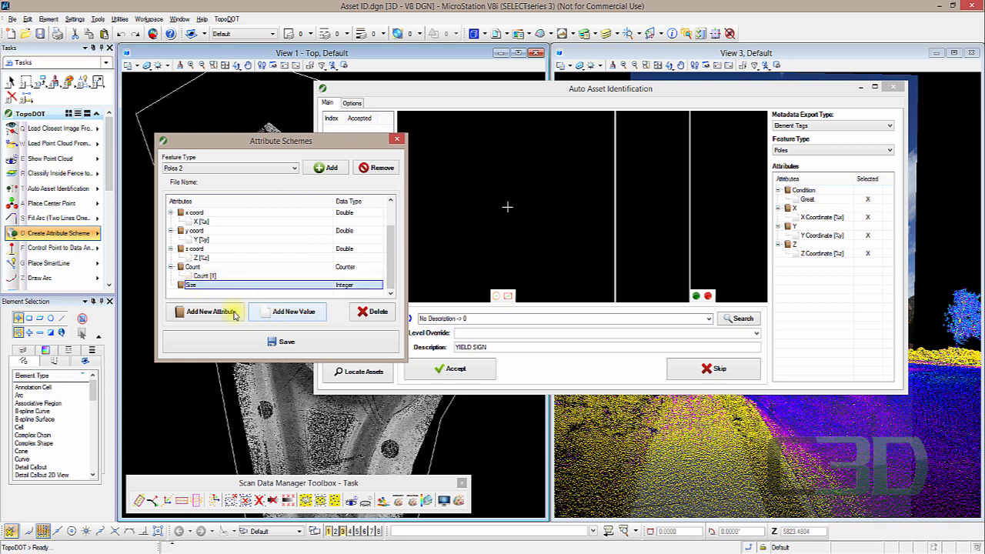
pyautogui.click(286, 312)
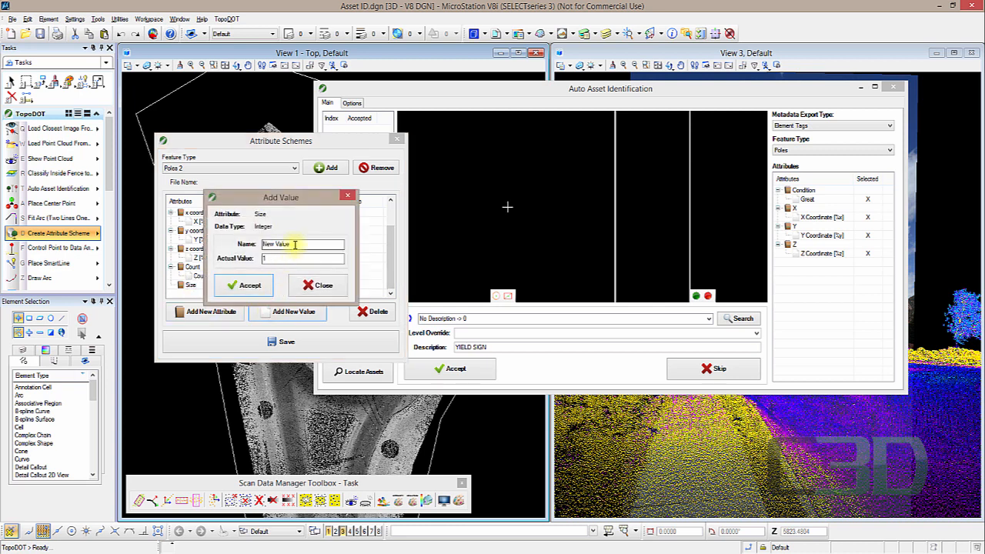
pyautogui.moveTo(295, 244); pyautogui.dragTo(251, 243)
pyautogui.write('1')
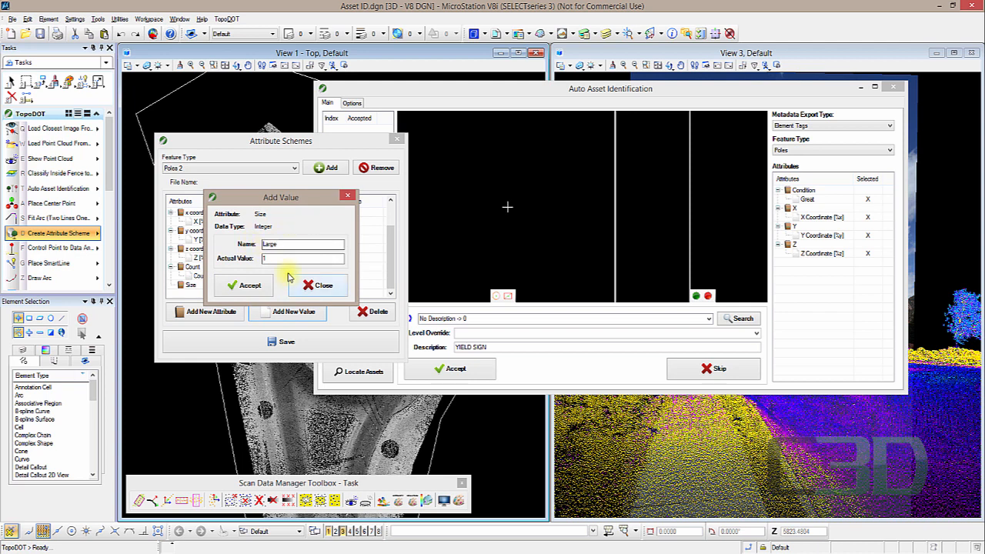
pyautogui.doubleClick(271, 259)
pyautogui.write('3')
pyautogui.click(253, 284)
# - Add values Med with actual value 2 and Small with actual value 1 to the Size attribute
pyautogui.moveTo(278, 243); pyautogui.dragTo(246, 244)
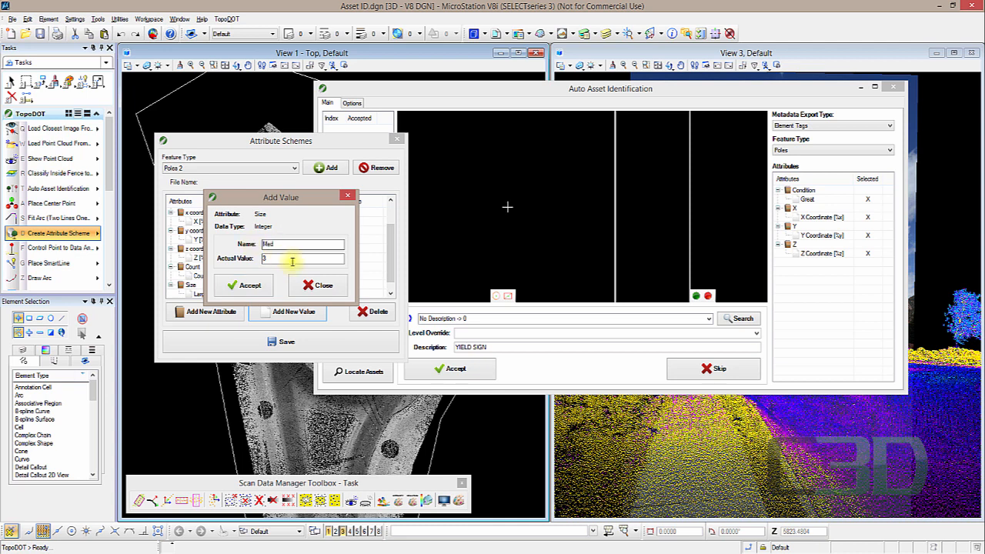
pyautogui.doubleClick(267, 260)
pyautogui.write('2')
pyautogui.doubleClick(275, 244)
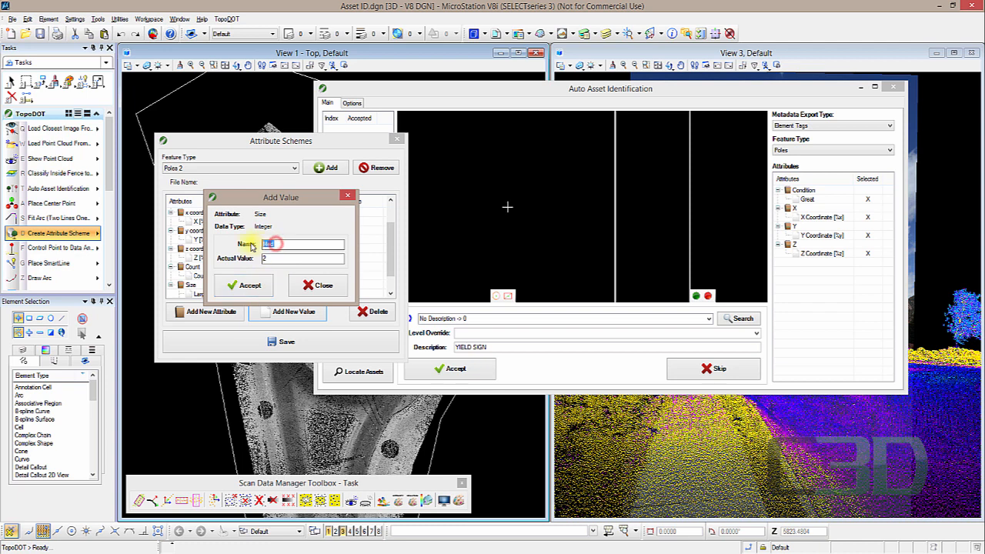
pyautogui.write('Small')
pyautogui.moveTo(281, 258); pyautogui.dragTo(256, 262)
pyautogui.click(257, 284)
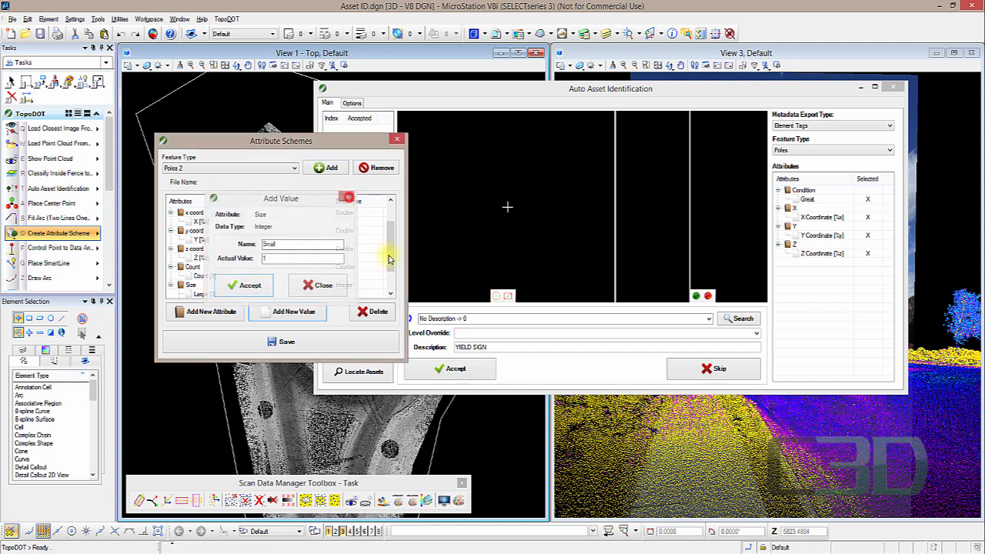
pyautogui.moveTo(389, 251); pyautogui.dragTo(390, 266)
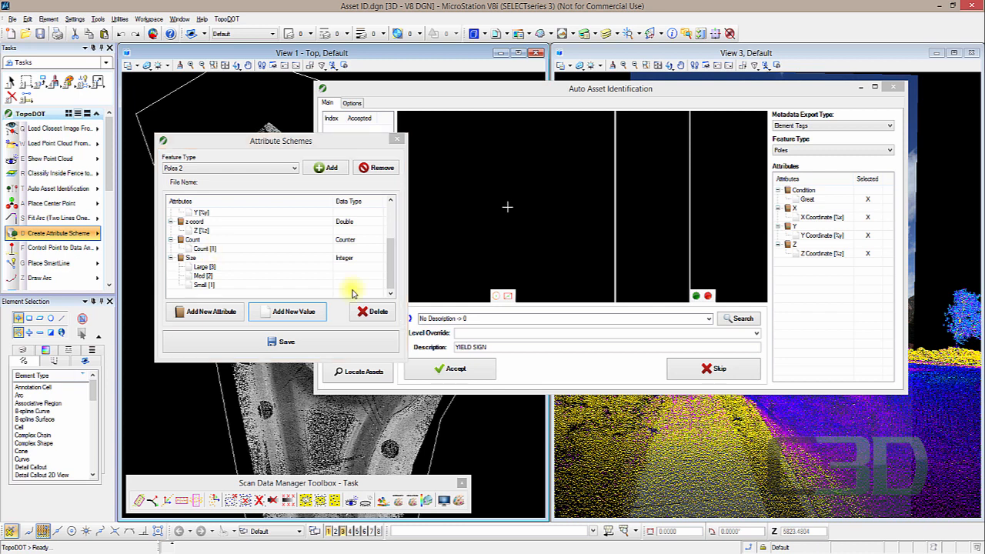
# - Save the Poles 2 attribute scheme and view its XML file in the GIS Features folder
pyautogui.click(281, 342)
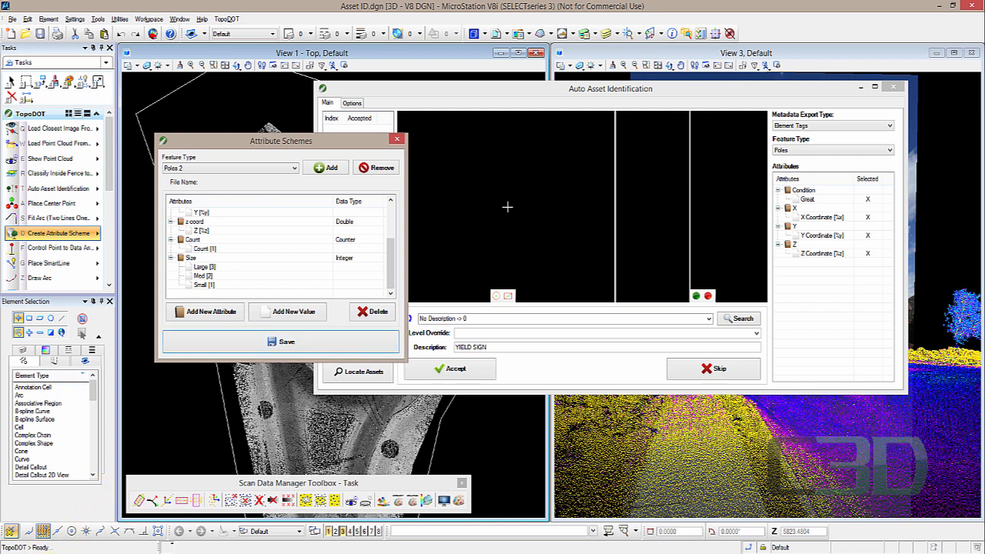
pyautogui.moveTo(121, 538)
pyautogui.click(177, 508)
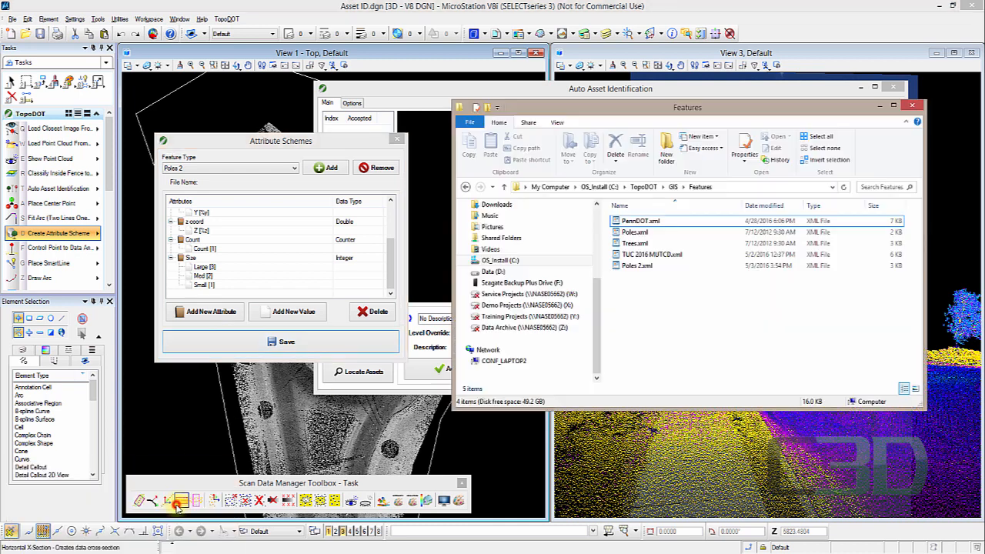
pyautogui.click(675, 331)
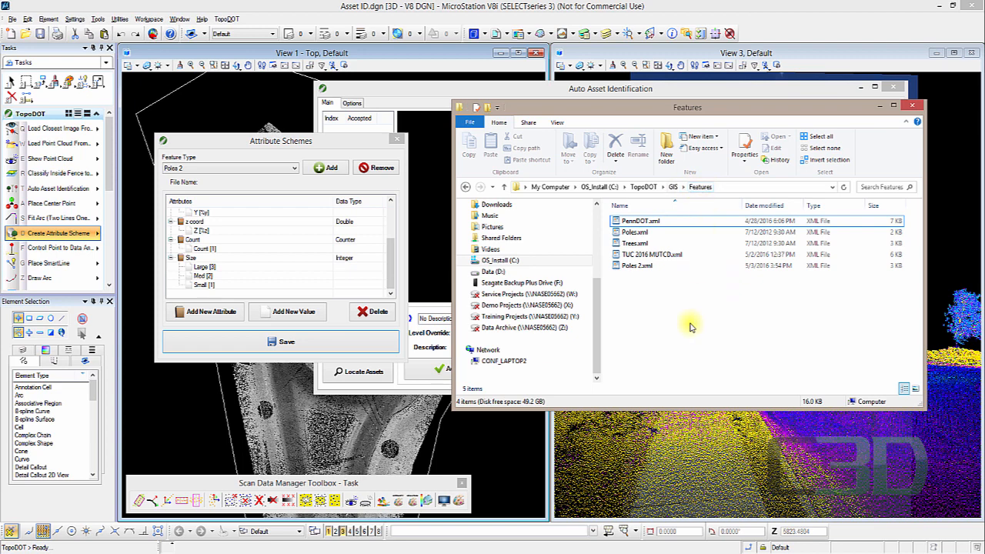
pyautogui.click(879, 106)
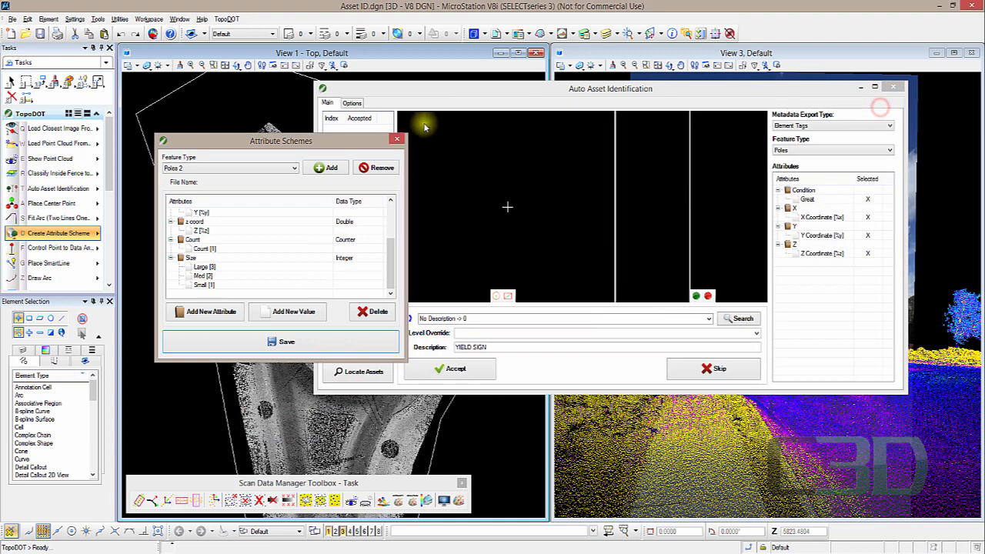
# - Reopen Auto Asset Identification and set the feature type to Poles 2
pyautogui.click(397, 139)
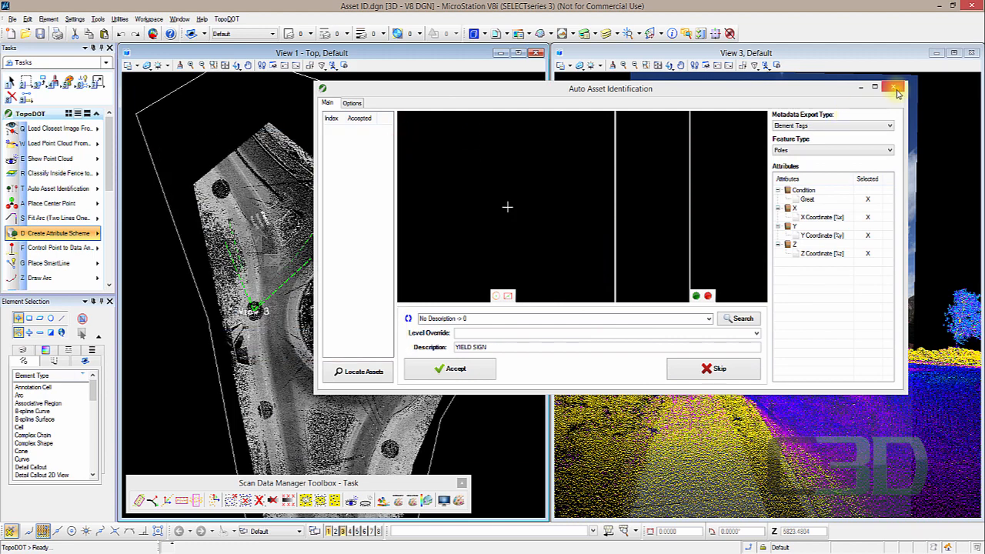
pyautogui.click(896, 92)
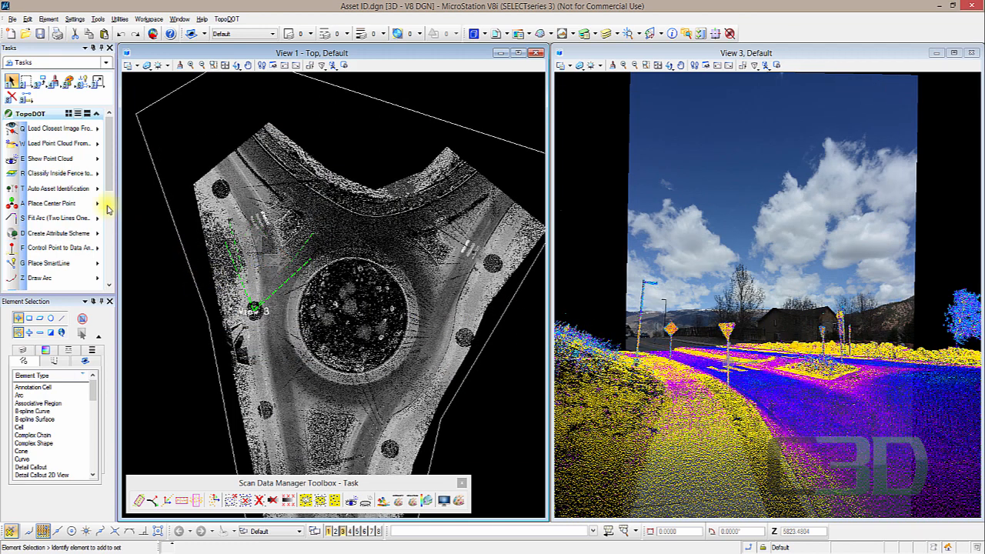
pyautogui.click(71, 191)
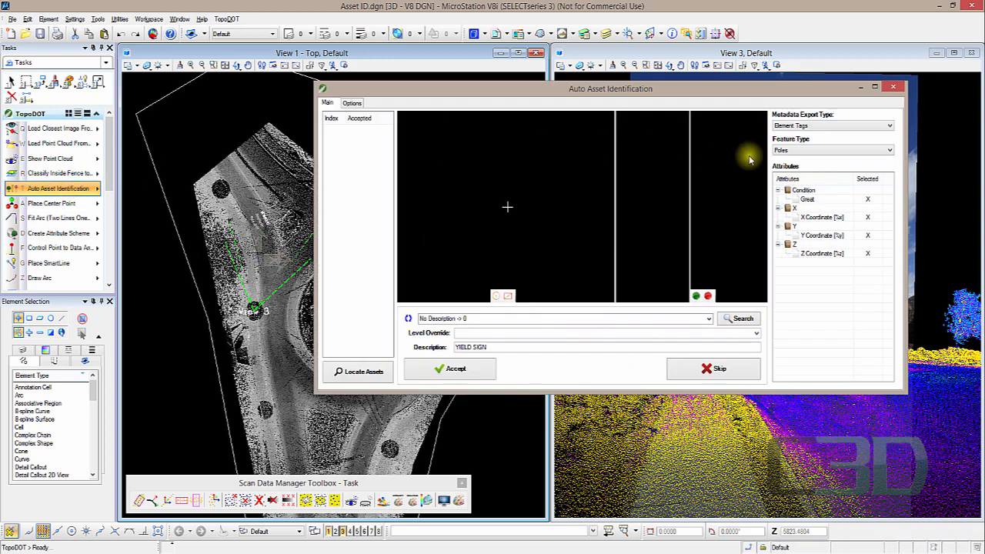
pyautogui.click(827, 149)
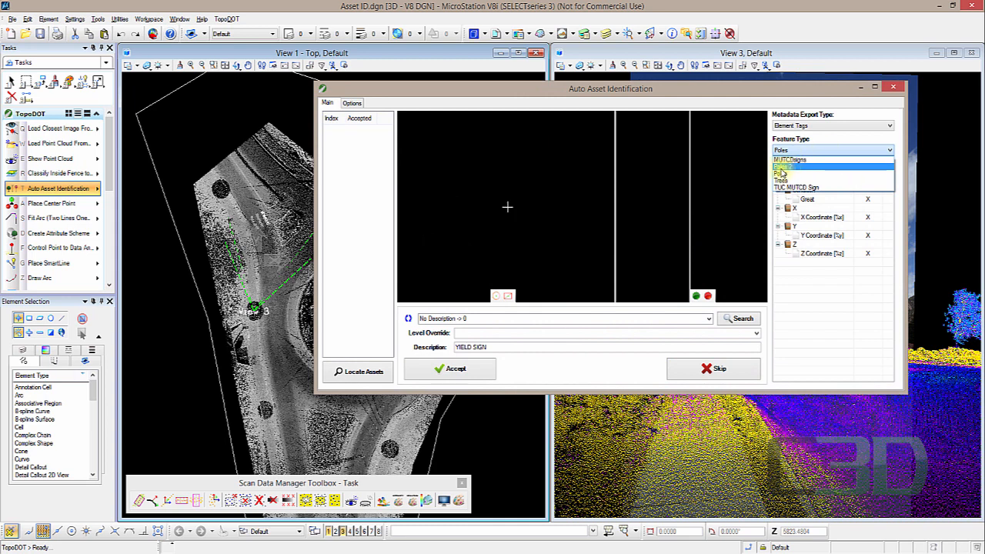
pyautogui.click(781, 168)
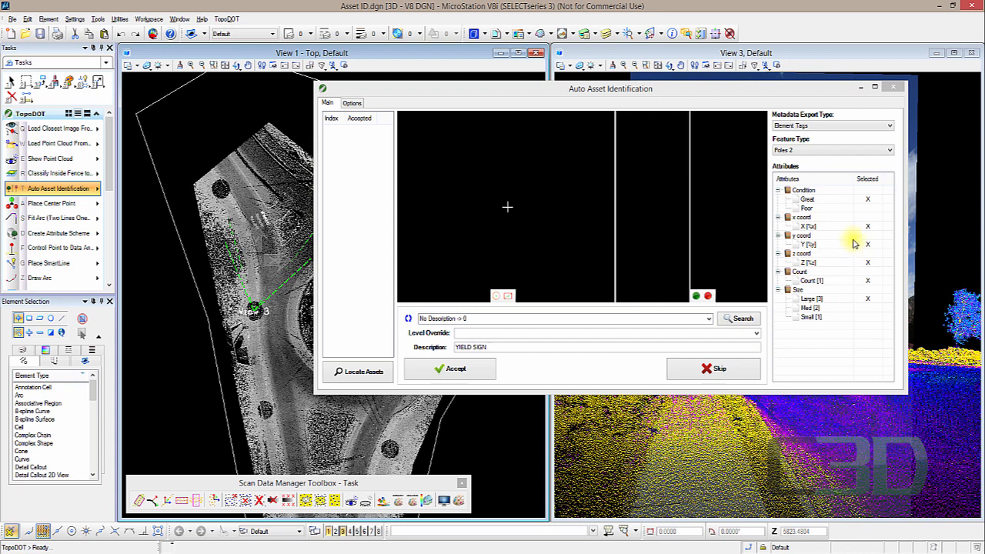
# - Select Poor for Condition and Med for Size as the attribute values to assign
pyautogui.click(868, 209)
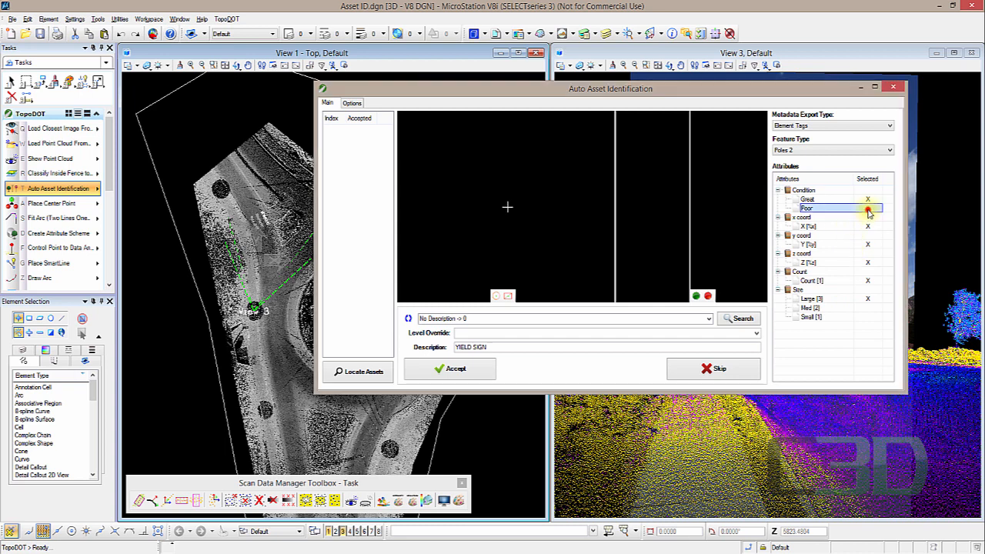
pyautogui.click(867, 199)
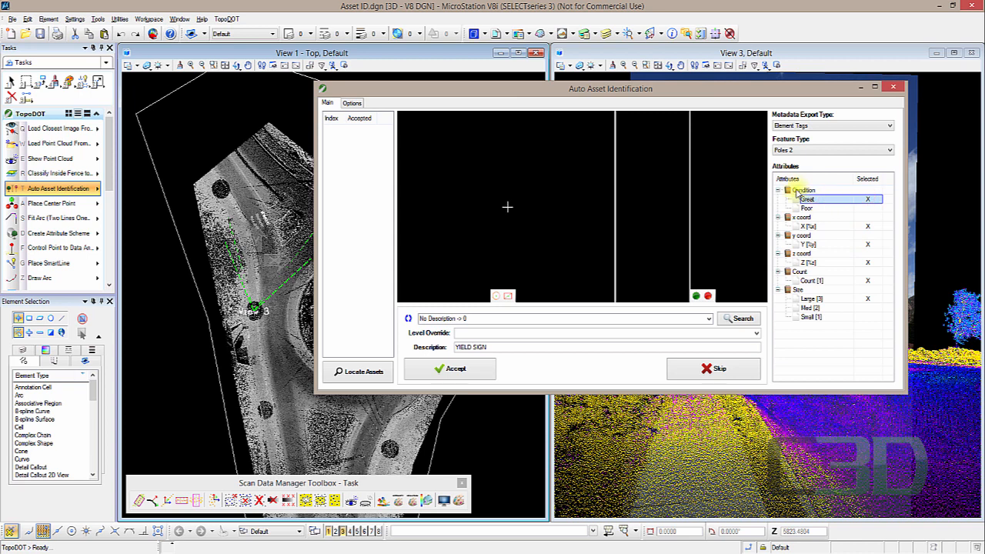
pyautogui.click(868, 208)
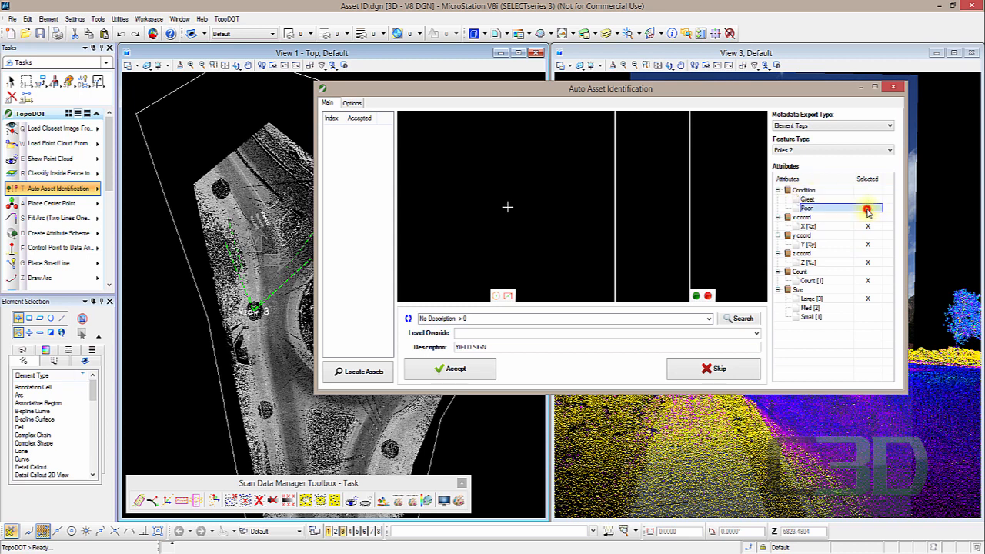
pyautogui.click(867, 307)
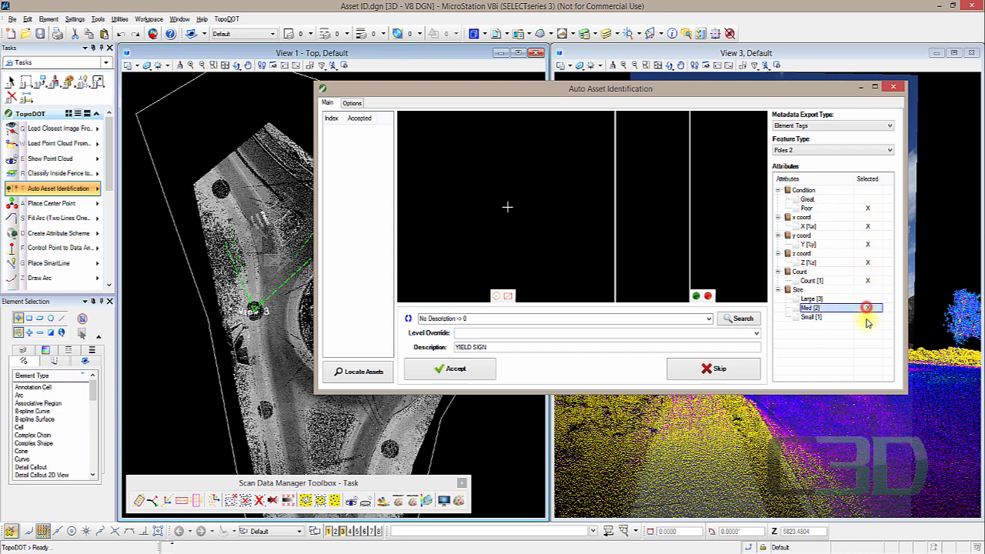
# - Close the Auto Asset Identification dialog
pyautogui.click(868, 316)
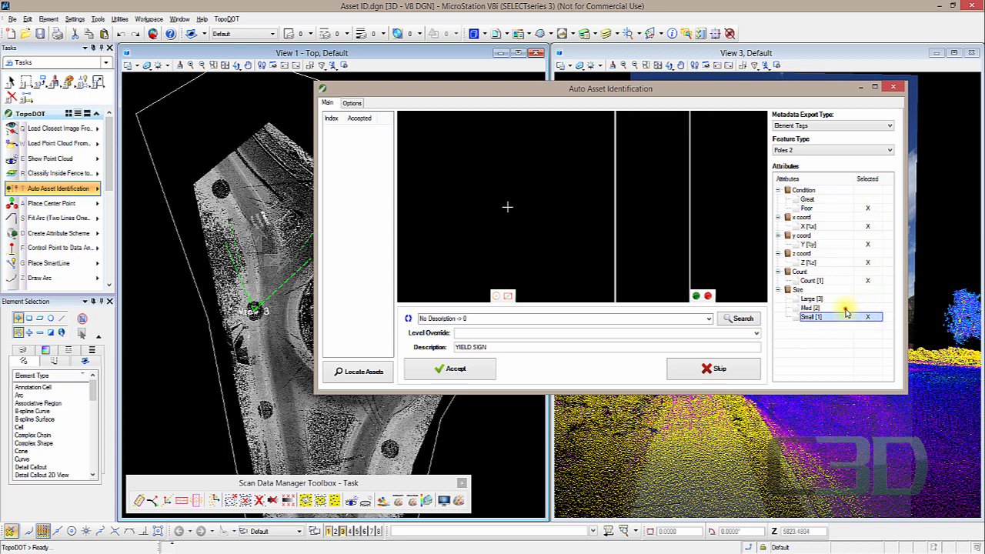
pyautogui.click(853, 308)
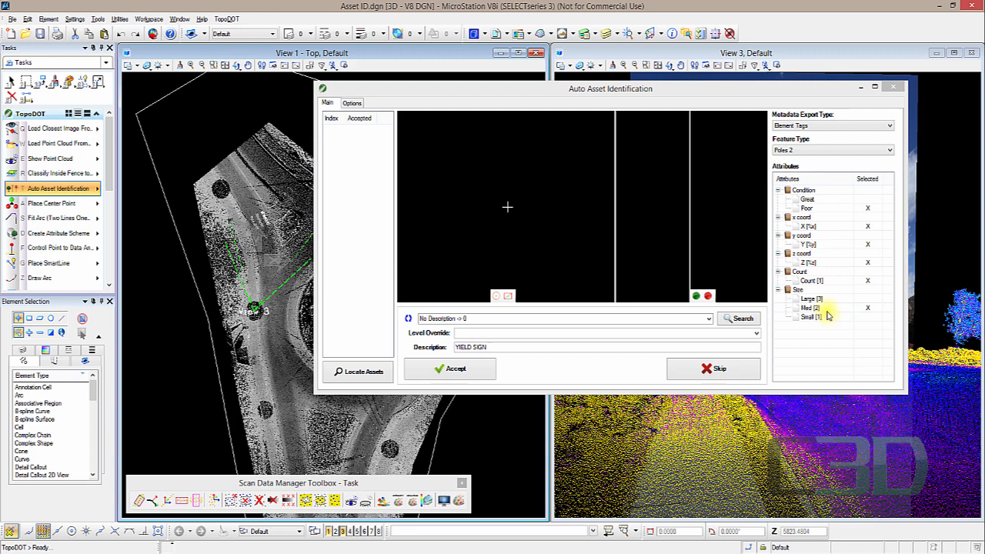
pyautogui.click(893, 87)
# - Open the Asset Identification tool, set its feature type to Poles 2, and move the dialog aside
pyautogui.click(37, 188)
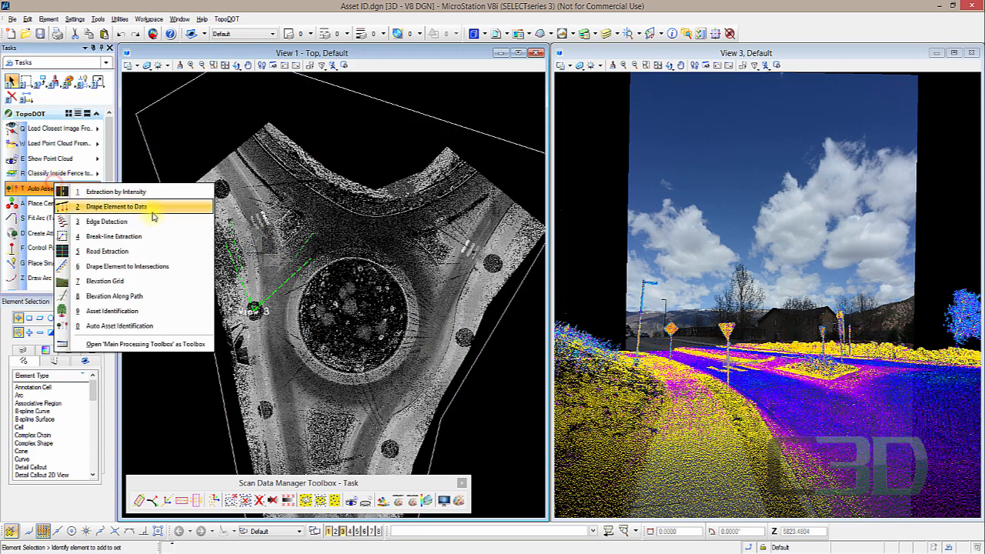
pyautogui.click(165, 312)
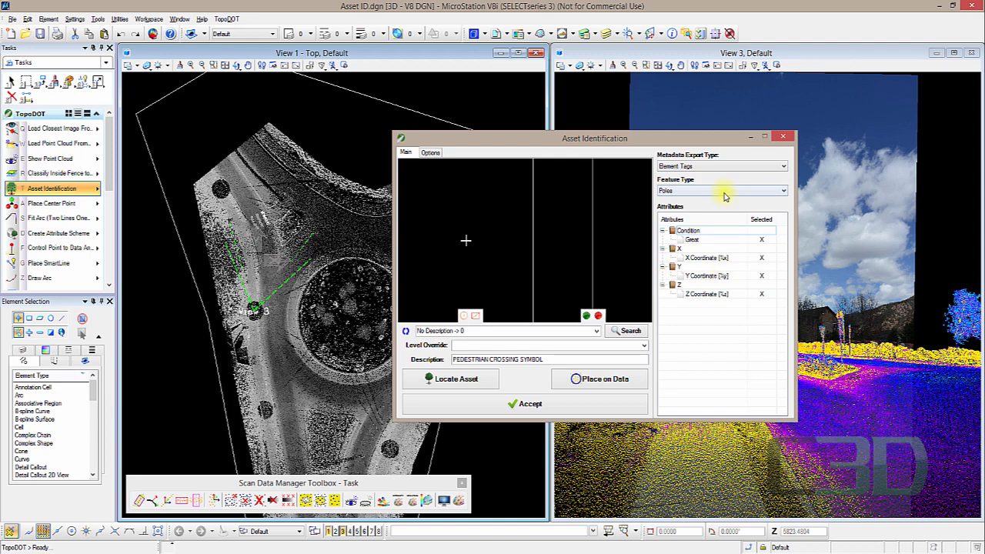
pyautogui.click(723, 193)
pyautogui.click(702, 209)
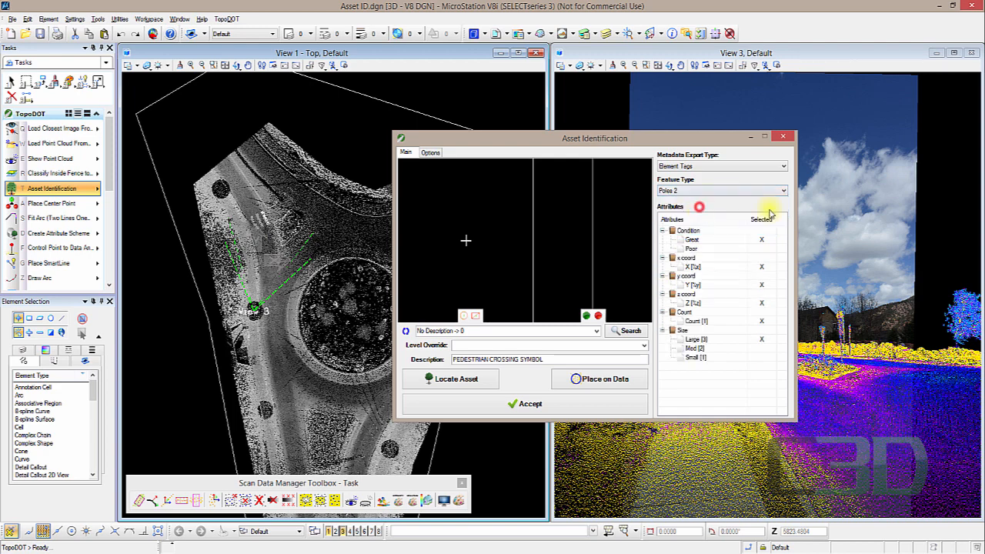
pyautogui.moveTo(654, 137); pyautogui.dragTo(705, 140)
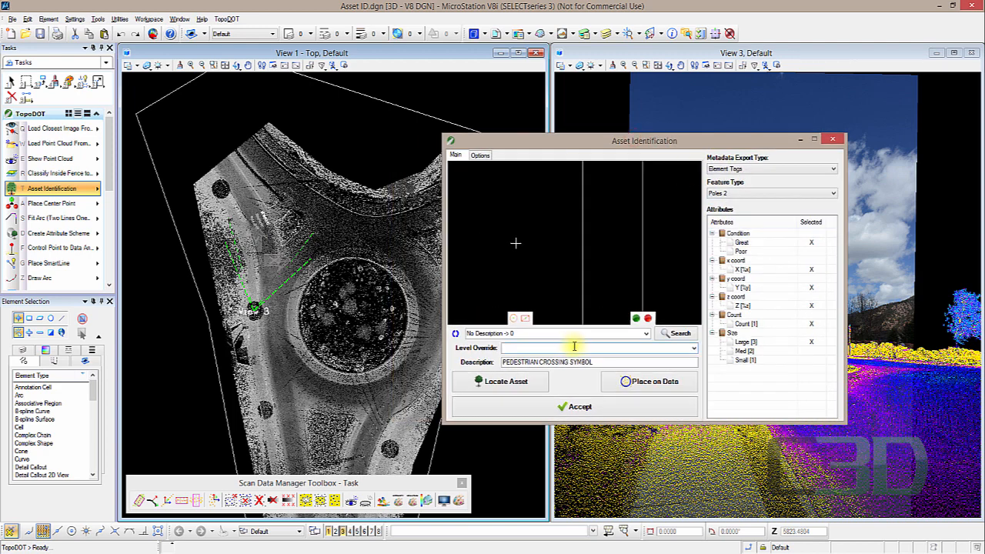
# - Place a pole asset on the point cloud data in the top view
pyautogui.click(653, 382)
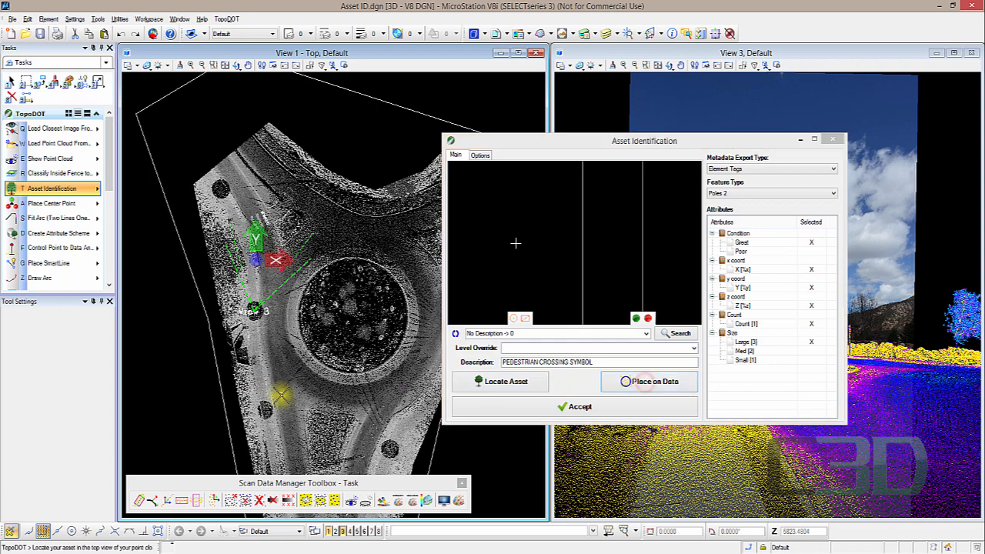
pyautogui.scroll(5, 280, 394)
pyautogui.click(282, 309)
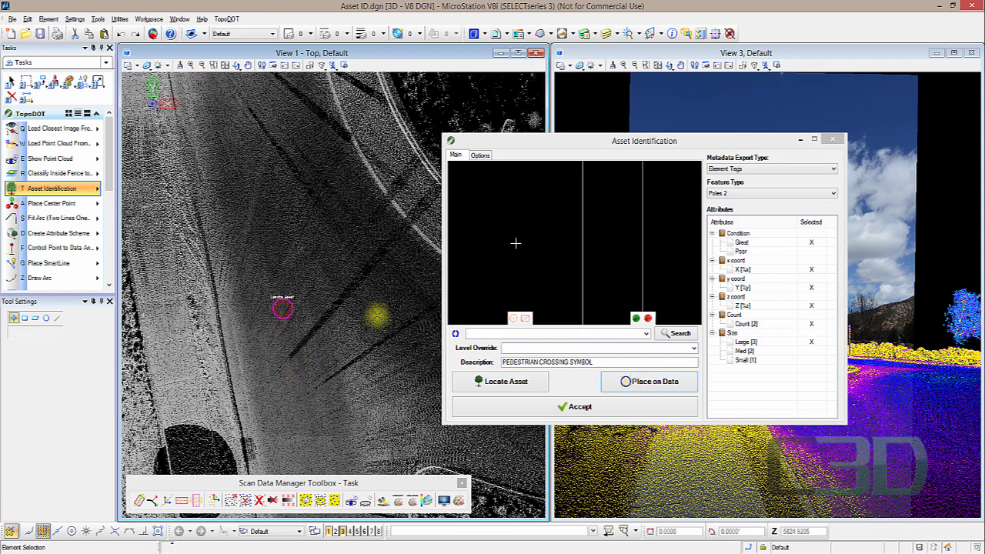
pyautogui.rightClick(280, 311)
# - Select the placed asset cell and inspect its Poles 2 tags in Element Information
pyautogui.scroll(4, 277, 312)
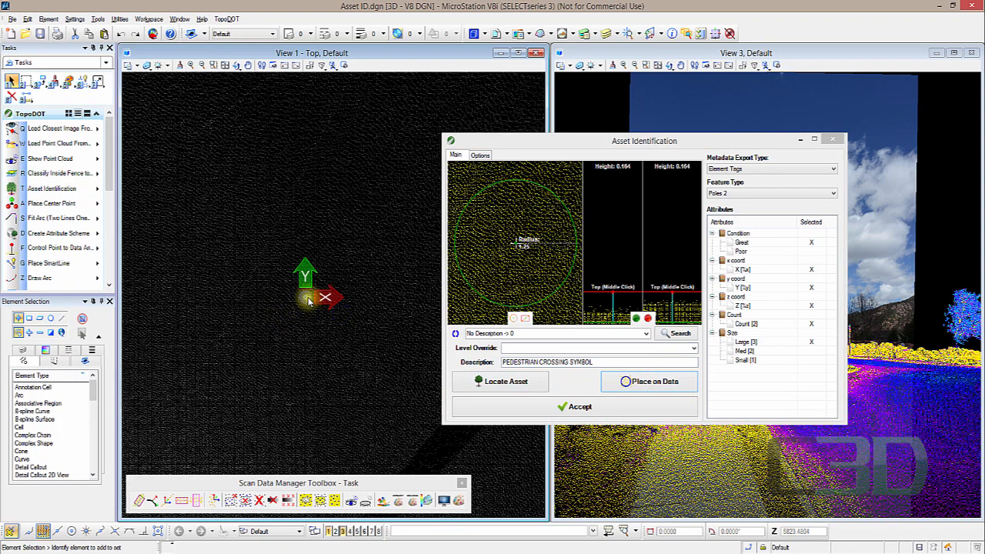
pyautogui.click(307, 298)
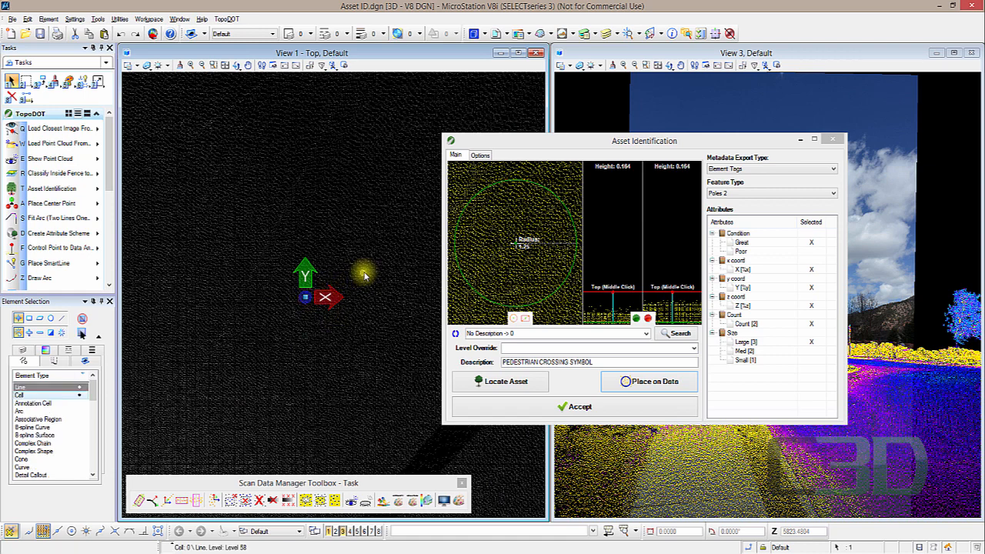
pyautogui.scroll(2, 327, 300)
pyautogui.moveTo(265, 274); pyautogui.dragTo(320, 317)
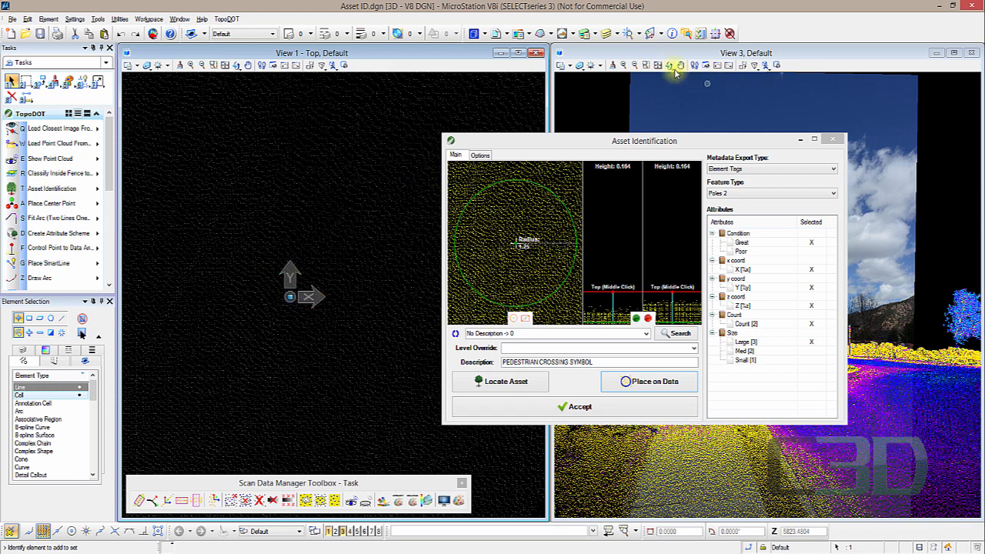
pyautogui.click(672, 36)
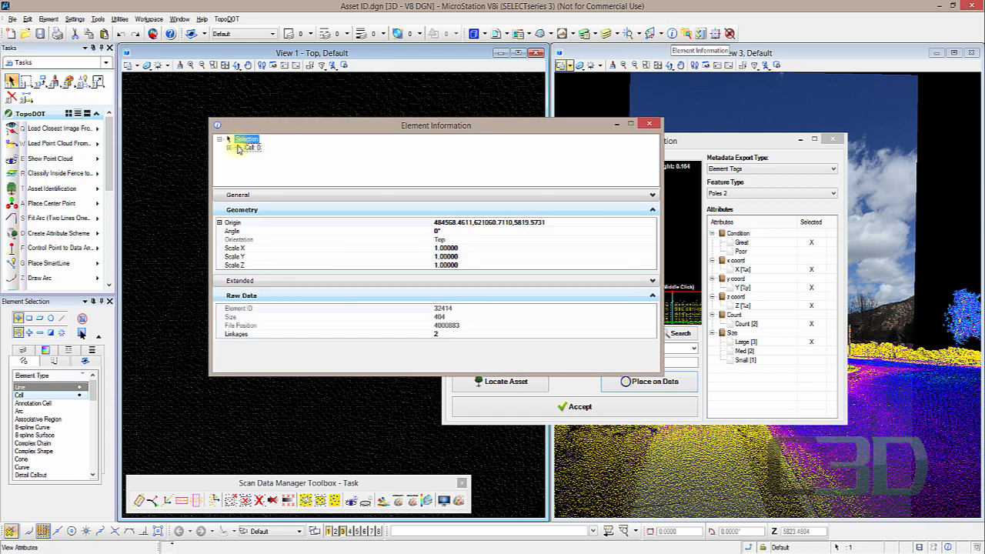
pyautogui.click(239, 157)
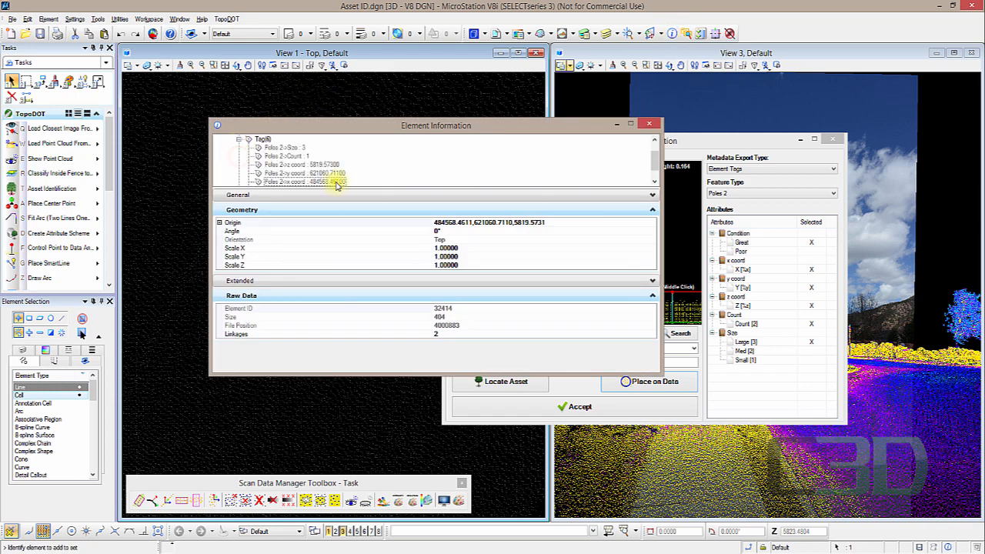
pyautogui.moveTo(337, 189); pyautogui.dragTo(337, 243)
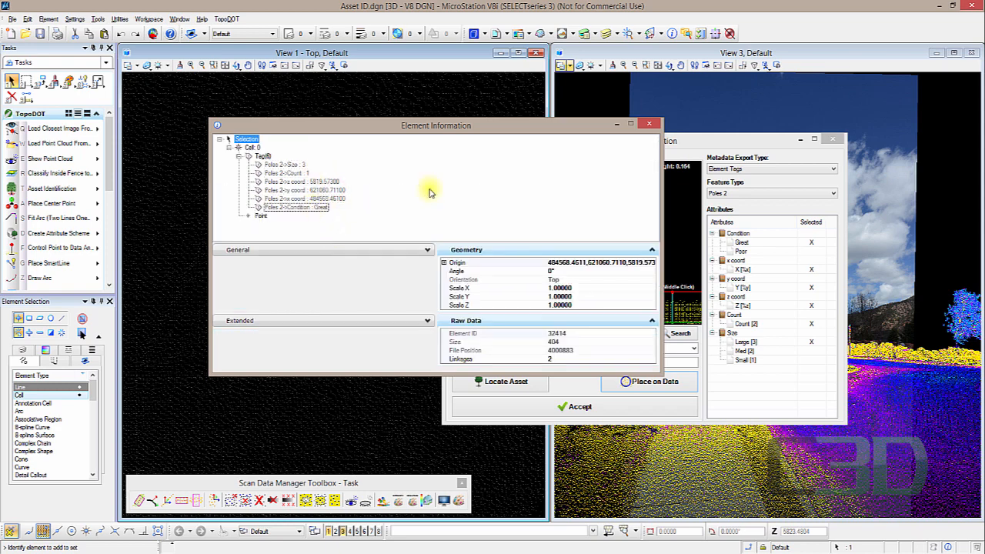
pyautogui.click(651, 125)
pyautogui.click(268, 136)
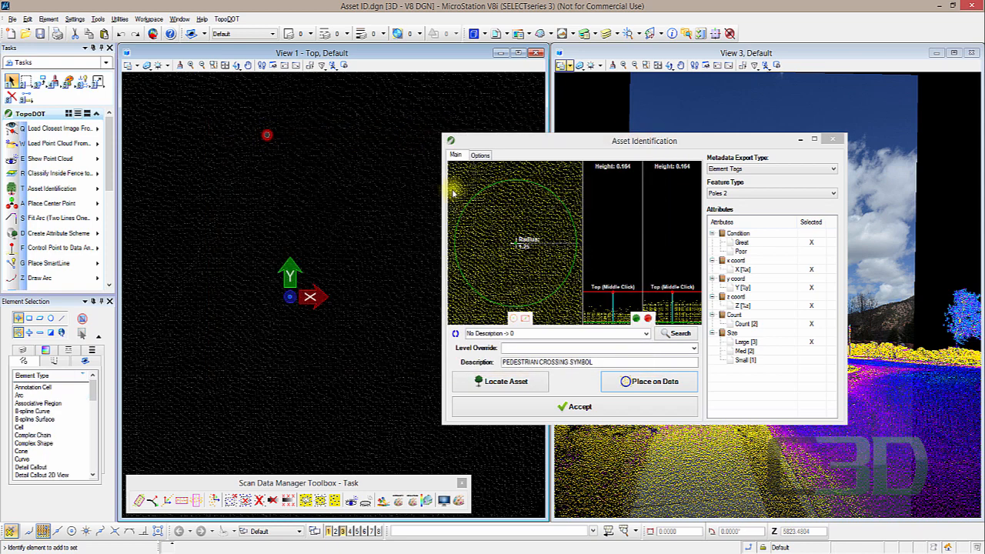
# - Place another pole asset on the data and inspect its Poles 2 tags in Element Information
pyautogui.click(643, 383)
pyautogui.click(321, 202)
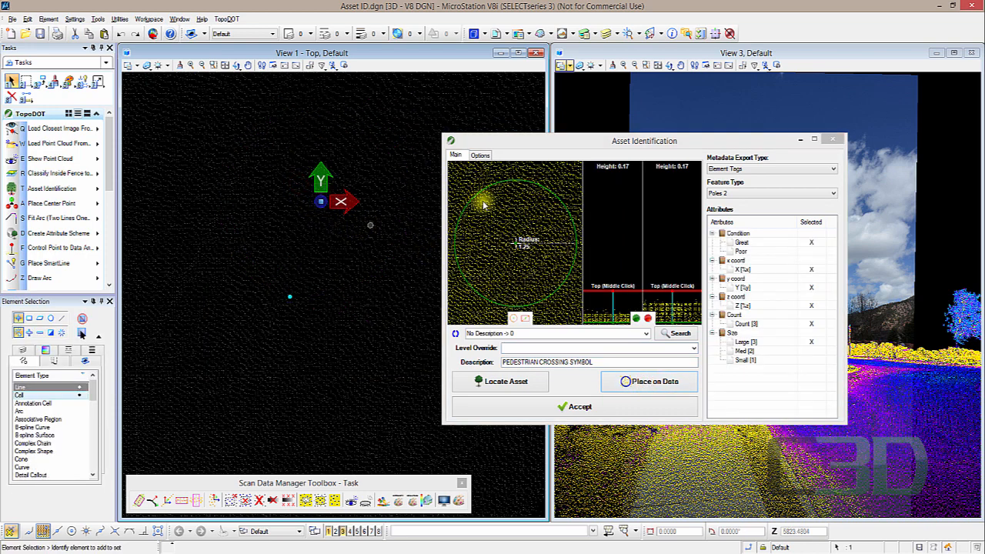
pyautogui.click(672, 34)
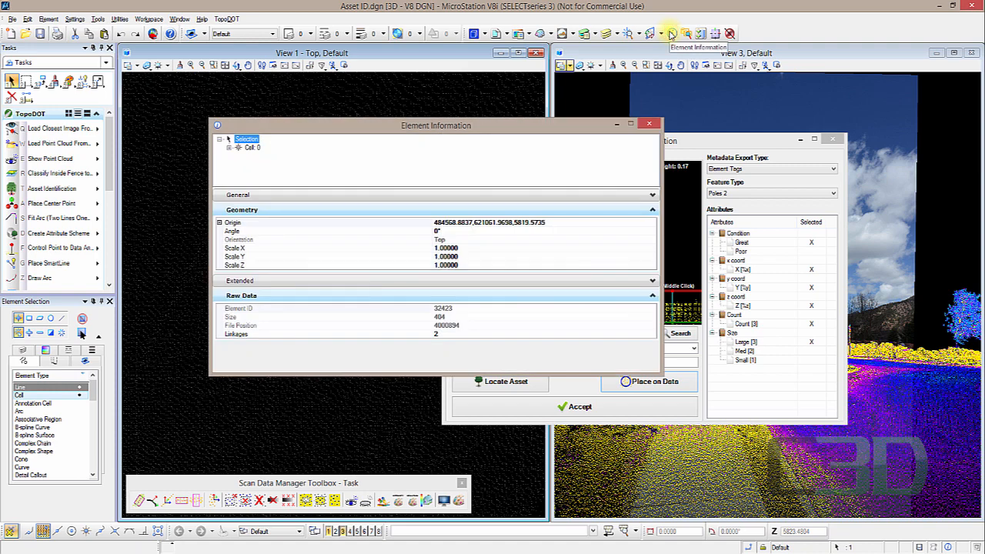
pyautogui.click(233, 147)
pyautogui.click(240, 155)
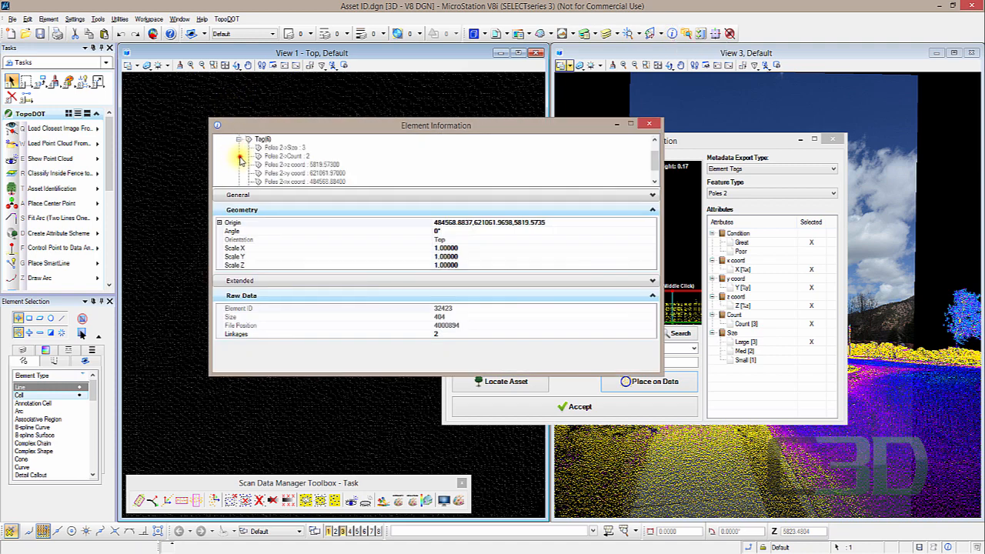
pyautogui.moveTo(385, 189); pyautogui.dragTo(385, 237)
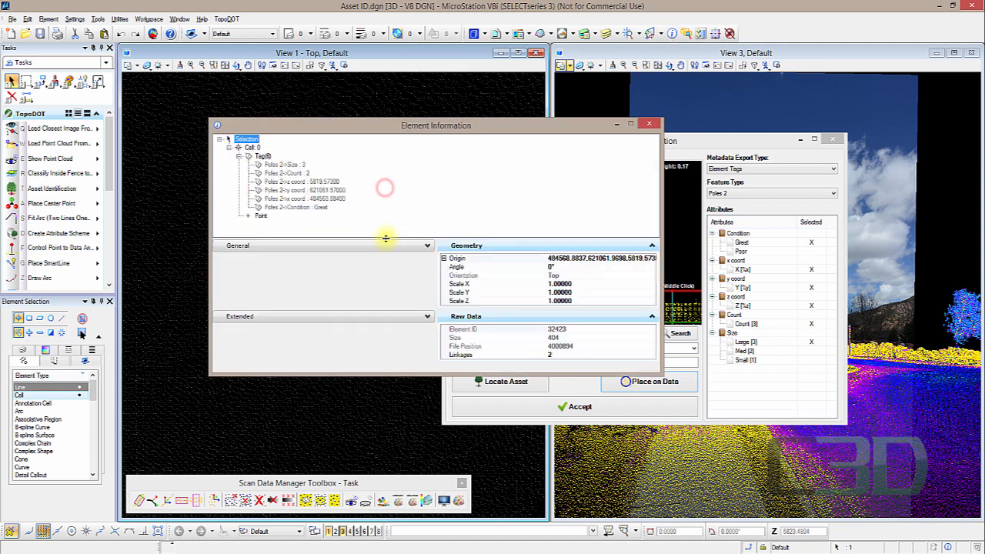
pyautogui.click(314, 176)
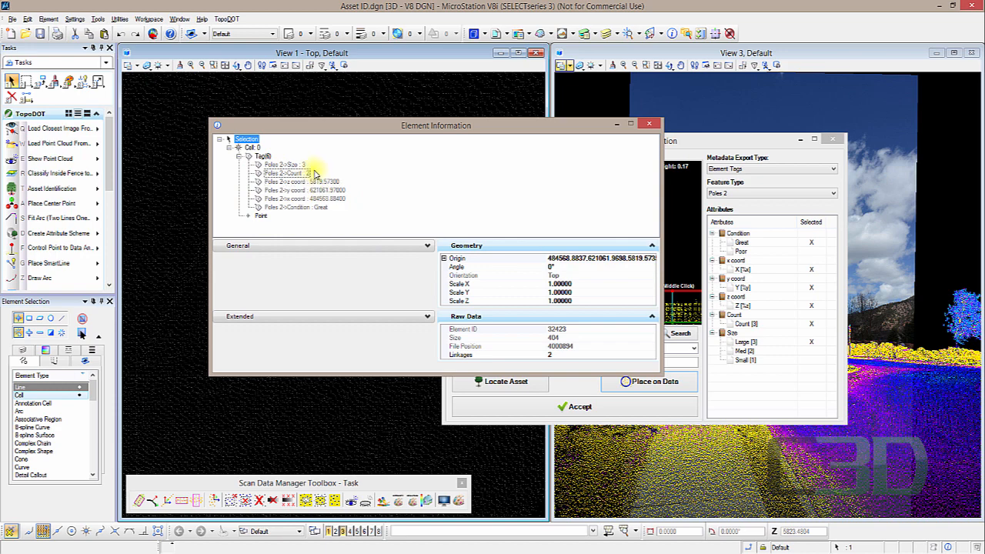
pyautogui.click(323, 207)
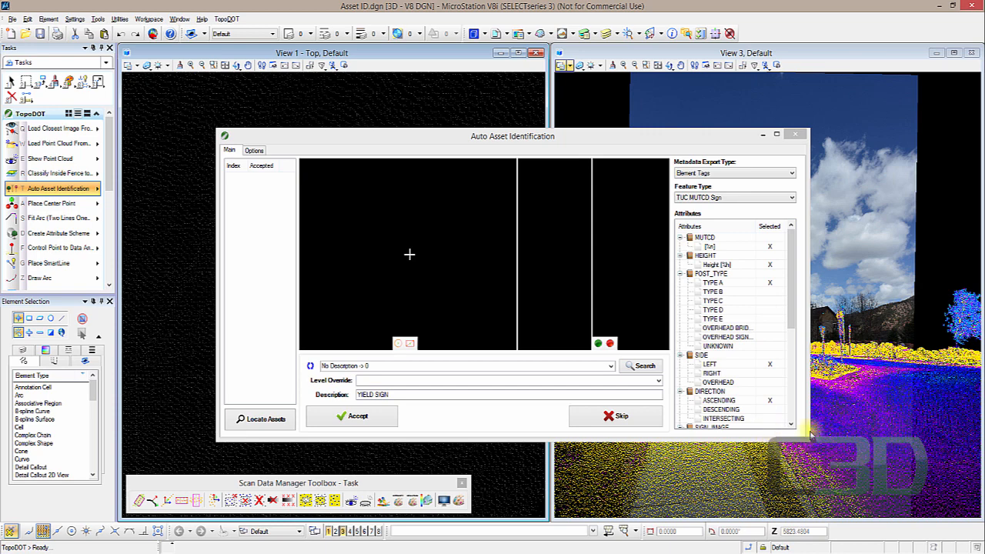
# - Review the metadata export types, the Options tab and the TUC MUTCD Sign attribute list in Auto Asset Identification
pyautogui.click(695, 174)
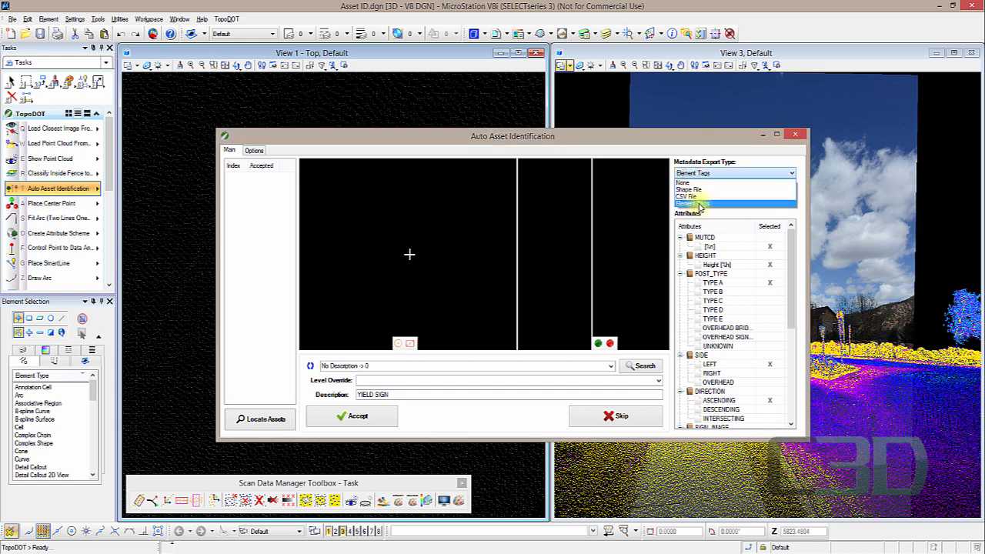
pyautogui.click(697, 204)
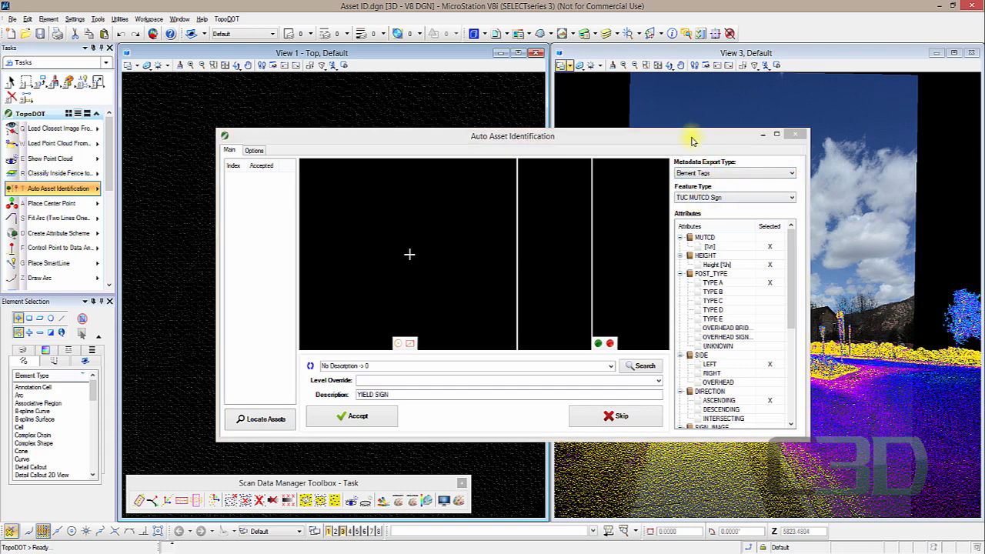
pyautogui.moveTo(691, 140); pyautogui.dragTo(692, 136)
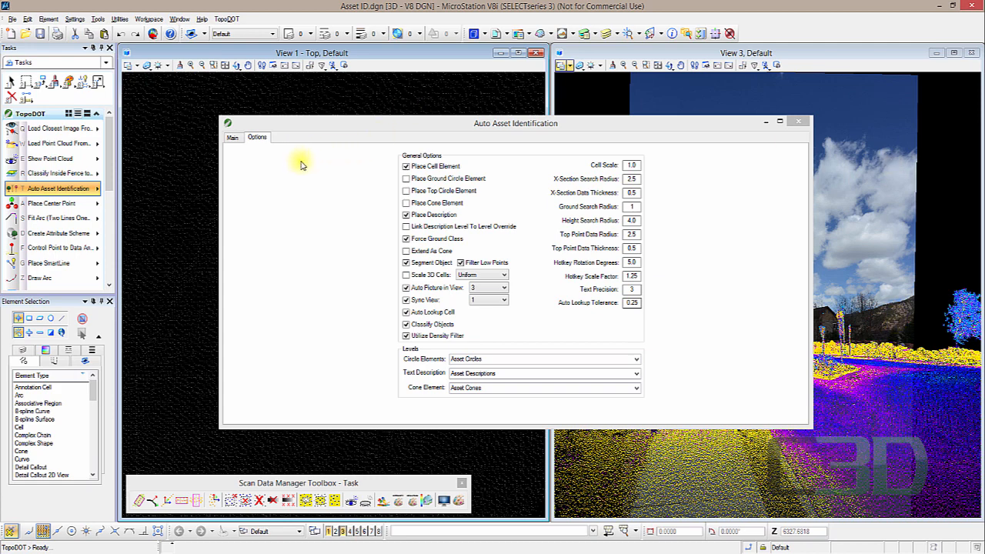
pyautogui.click(232, 137)
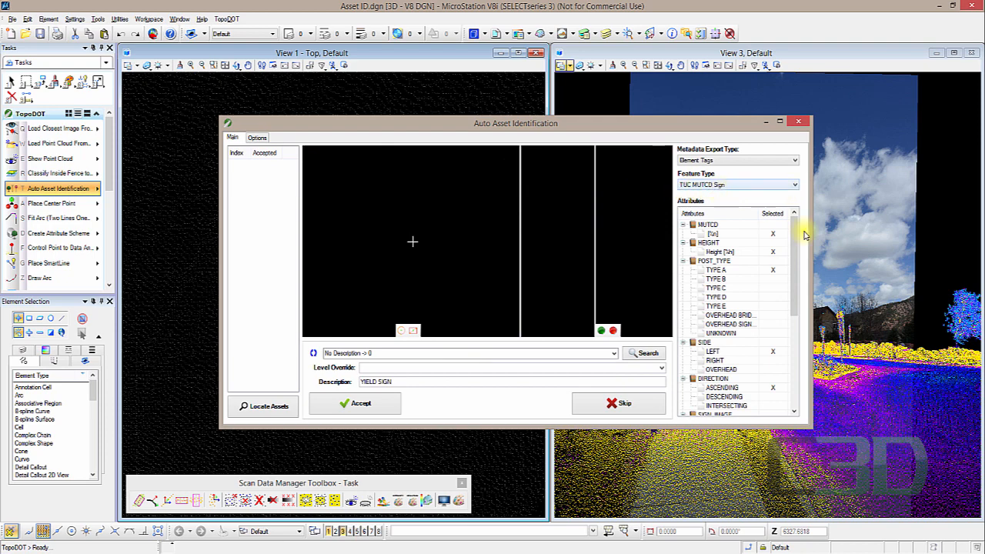
pyautogui.moveTo(796, 230); pyautogui.dragTo(798, 294)
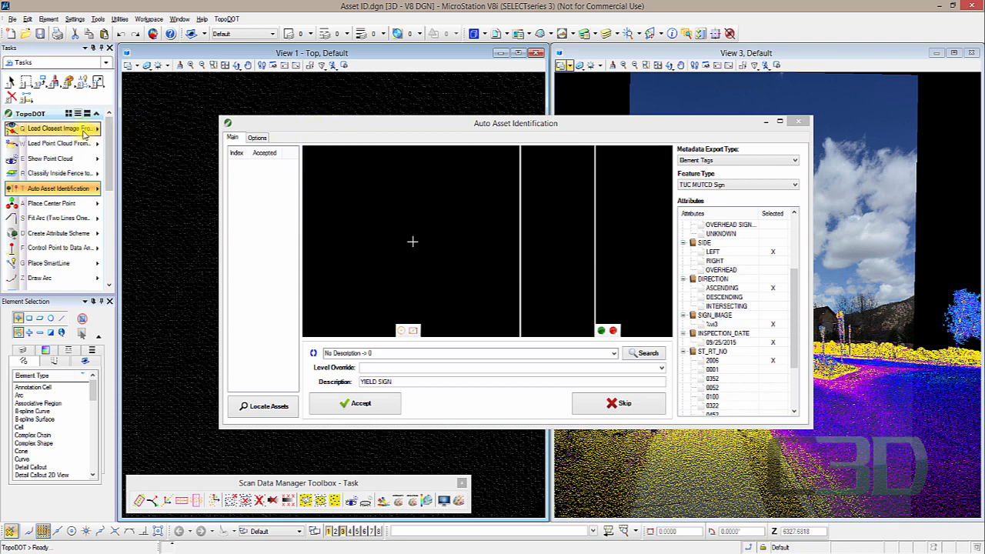
# - Open the Image Browser, review its File menu, and close it
pyautogui.click(85, 135)
pyautogui.click(127, 134)
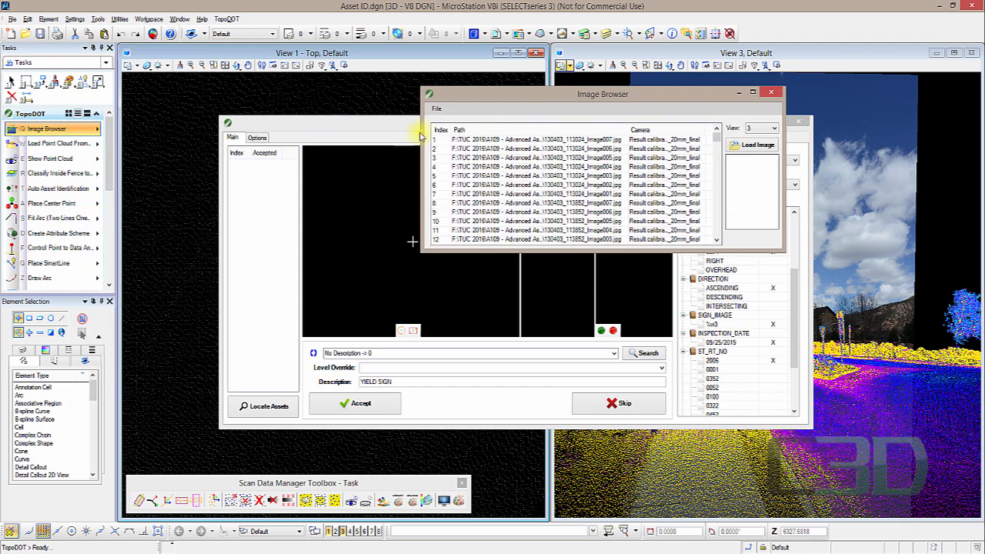
pyautogui.click(436, 109)
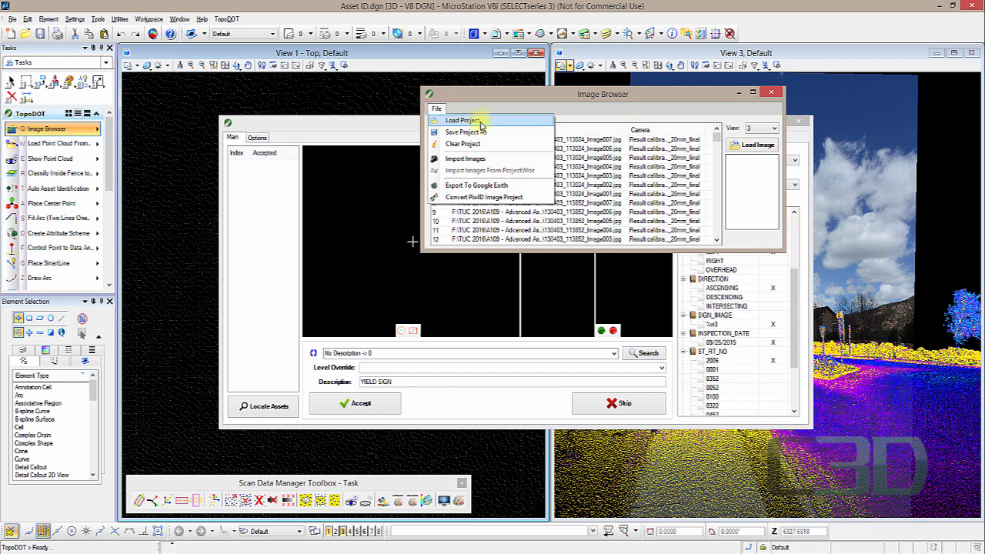
pyautogui.click(770, 92)
pyautogui.click(770, 91)
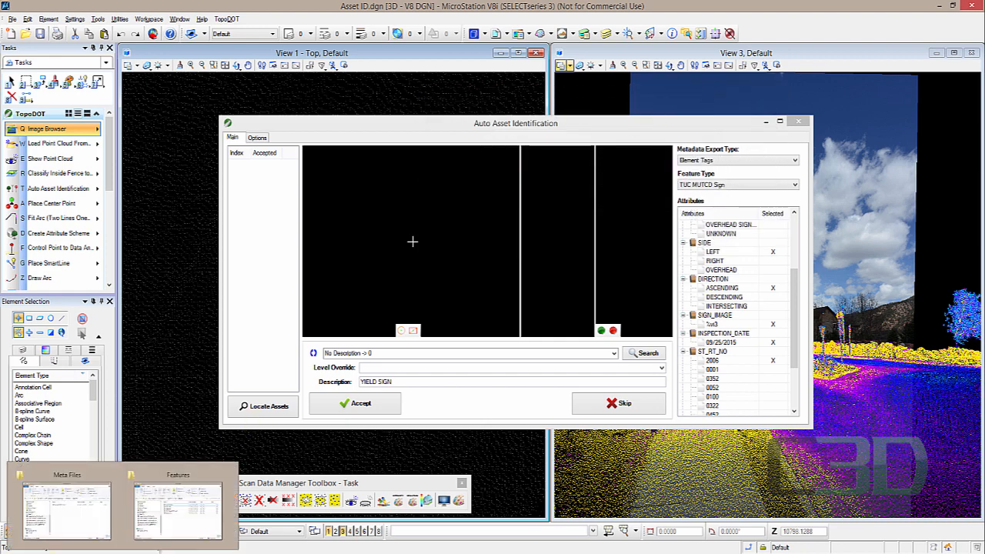
# - Browse the Meta Files and A109 data folders, then close the folder window
pyautogui.click(79, 500)
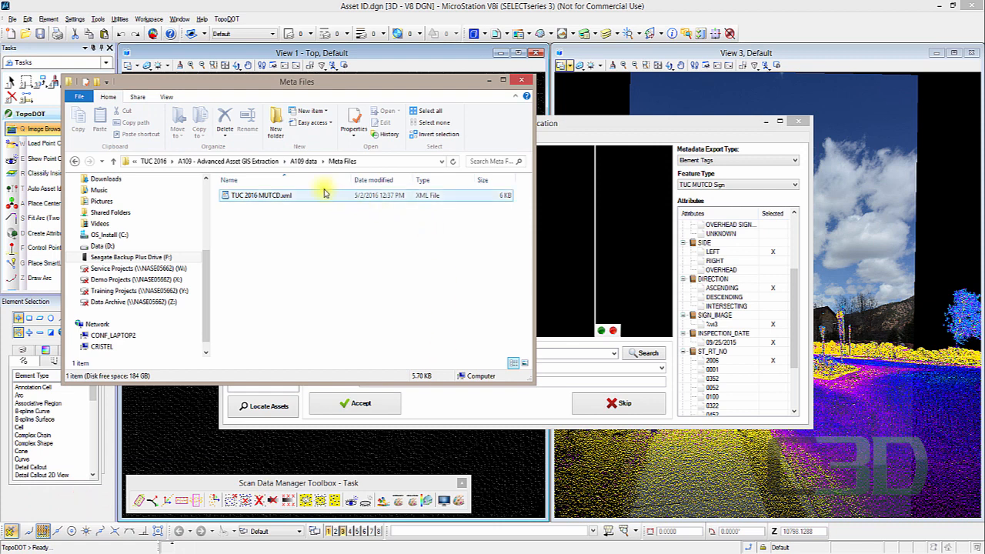
pyautogui.click(305, 161)
pyautogui.click(267, 331)
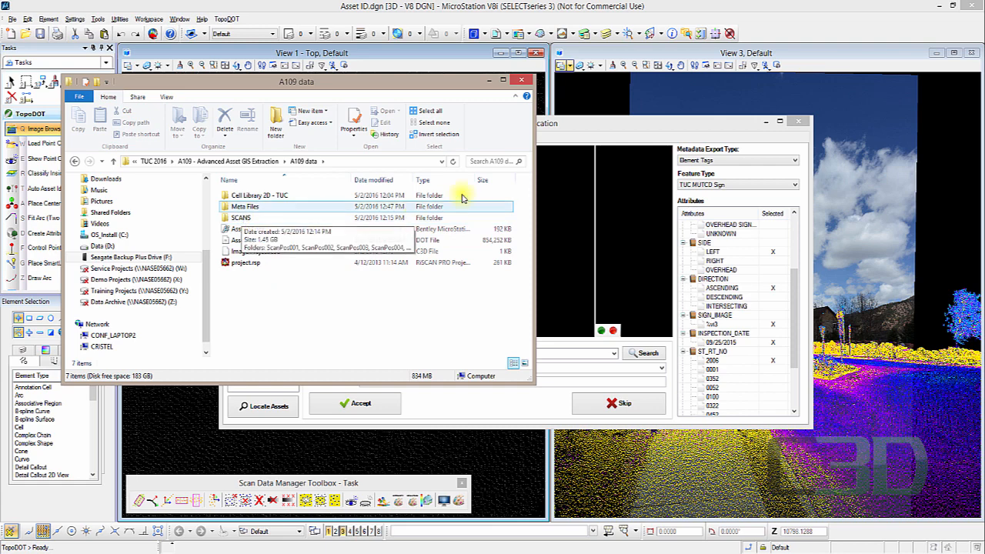
pyautogui.click(489, 81)
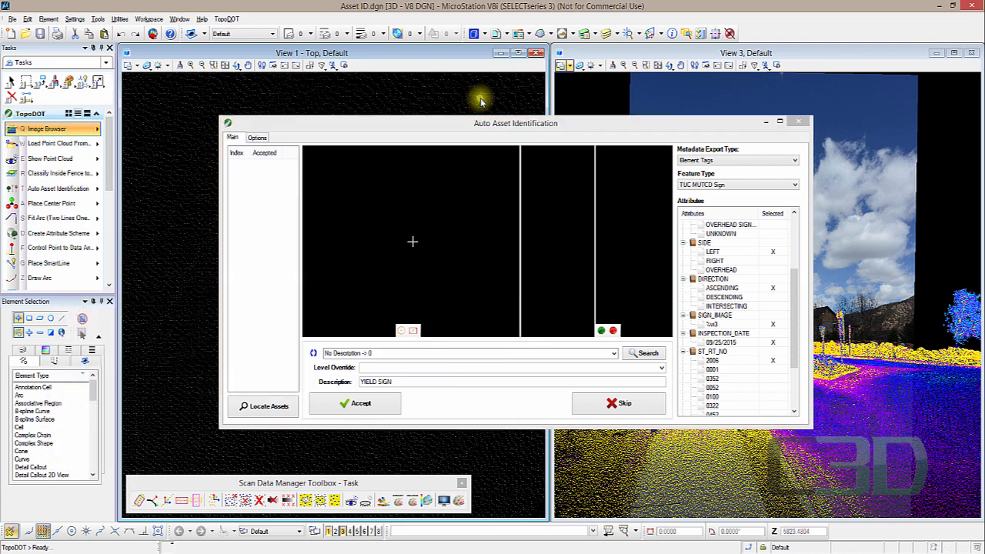
# - Move the Auto Asset Identification dialog aside and maximize the top view
pyautogui.moveTo(443, 135); pyautogui.dragTo(984, 203)
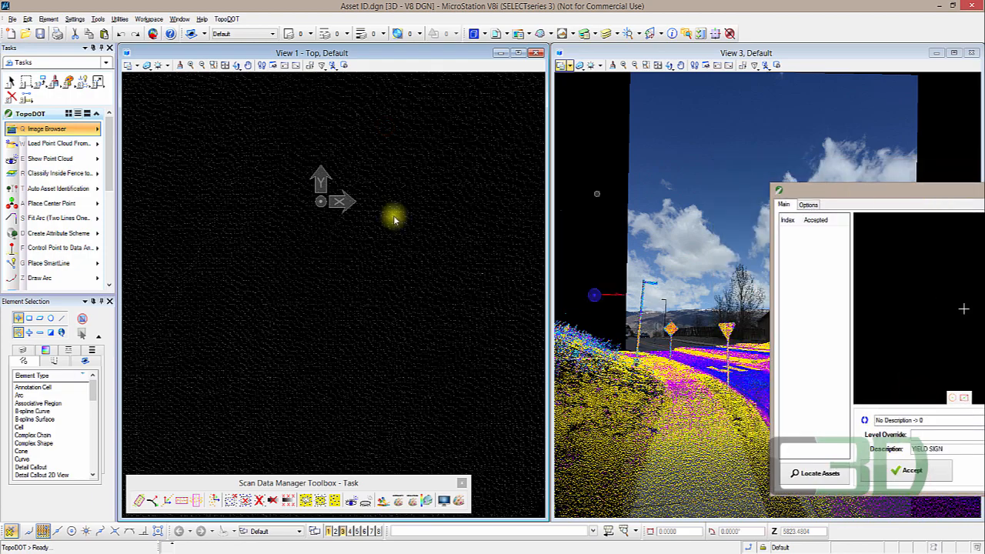
pyautogui.click(518, 52)
pyautogui.scroll(-8, 495, 325)
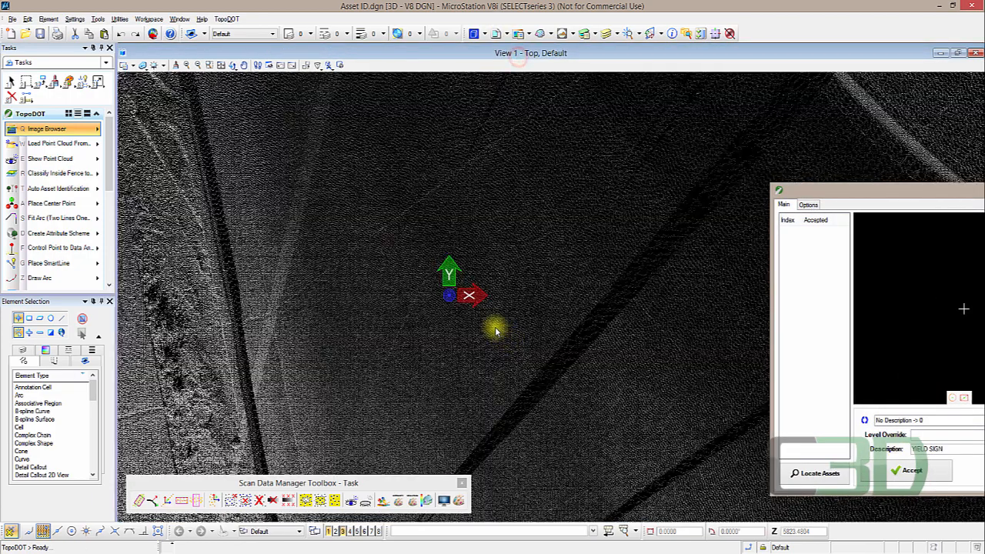
pyautogui.scroll(-8, 434, 287)
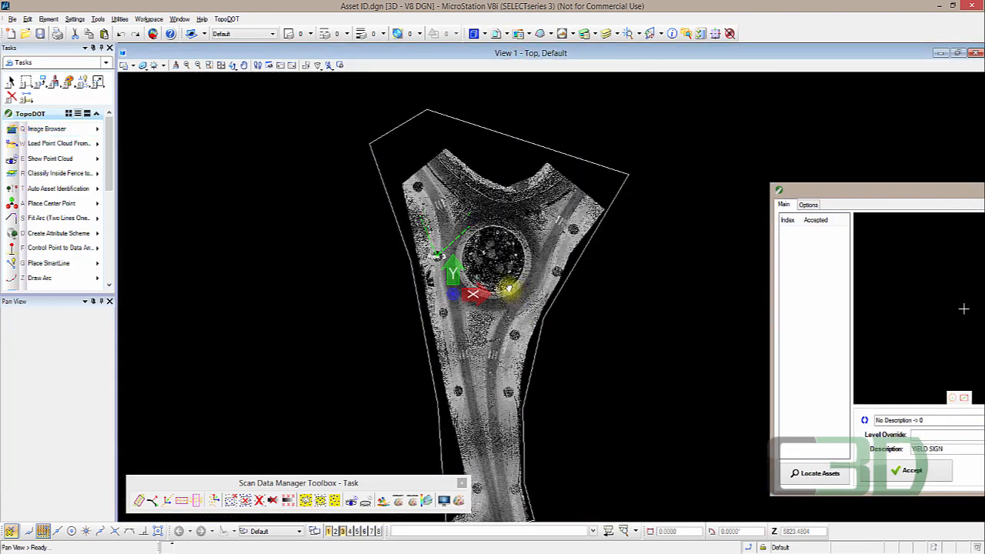
# - Zoom into the roadway, move the Auto Asset Identification dialog over the view and open its Options tab
pyautogui.click(567, 275)
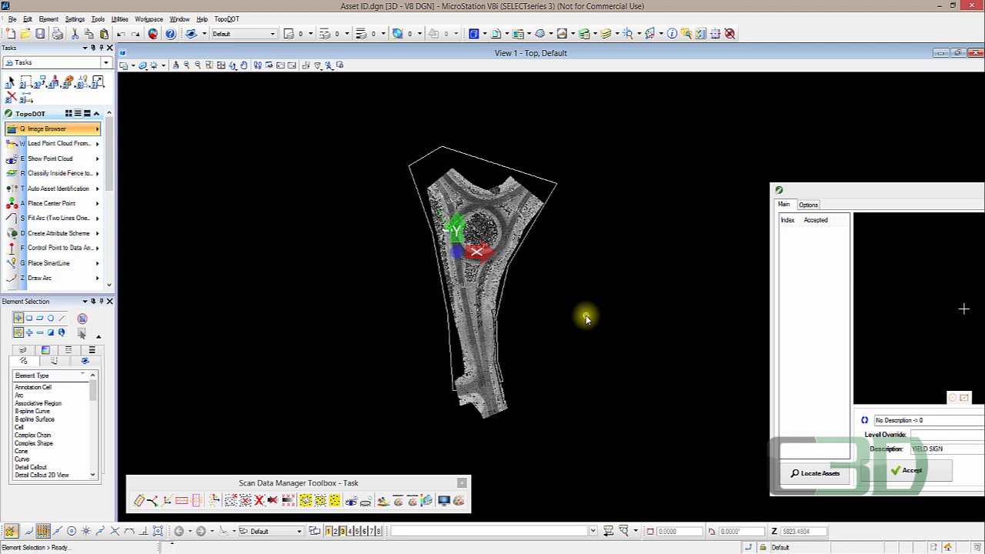
pyautogui.scroll(5, 501, 313)
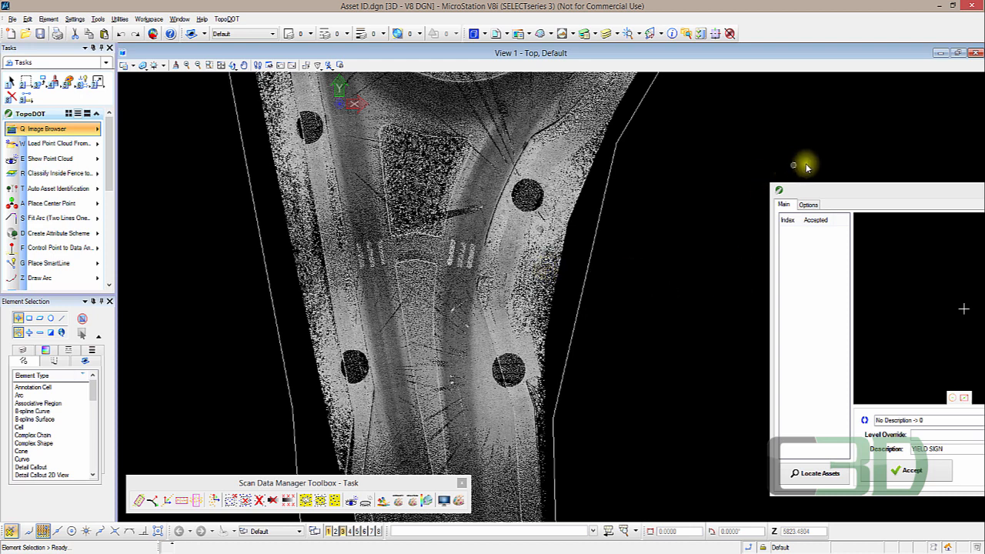
pyautogui.moveTo(783, 188); pyautogui.dragTo(447, 149)
pyautogui.click(429, 167)
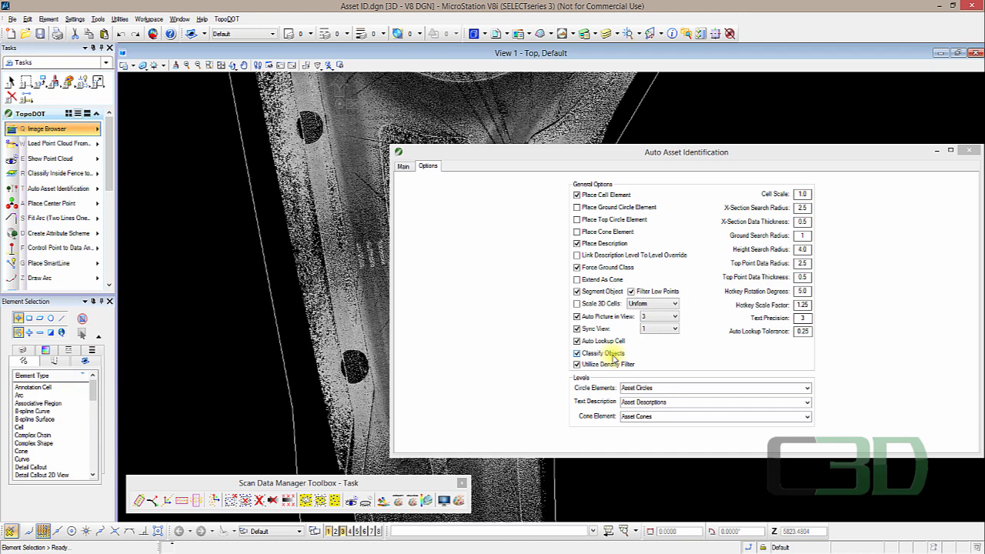
# - Open Display Settings and set the point cloud display mode to Classification for view 1
pyautogui.click(445, 502)
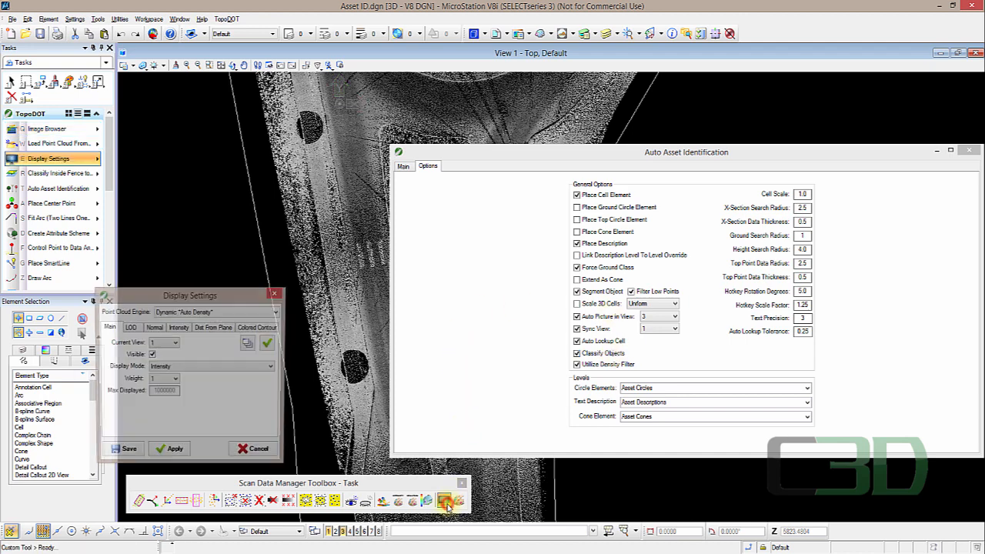
pyautogui.click(236, 366)
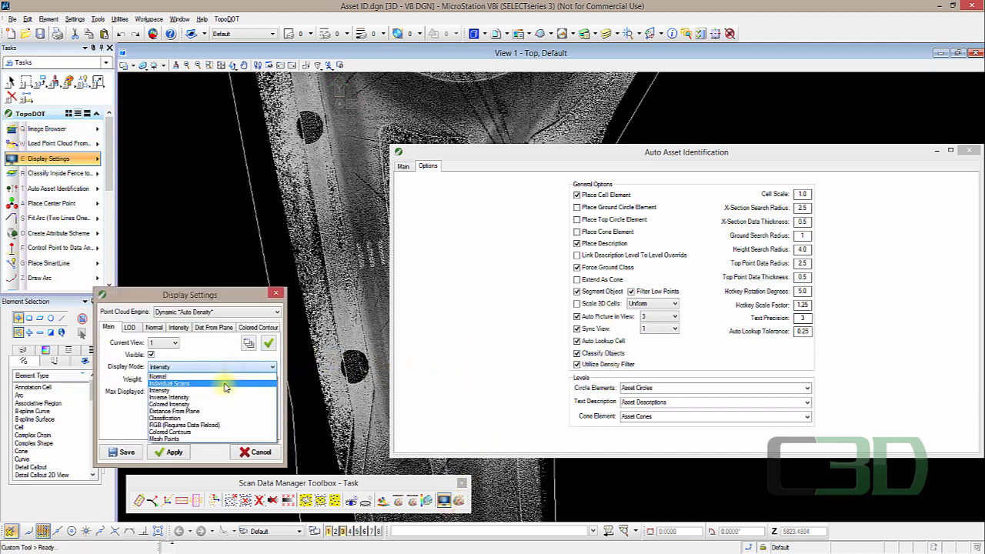
pyautogui.click(180, 418)
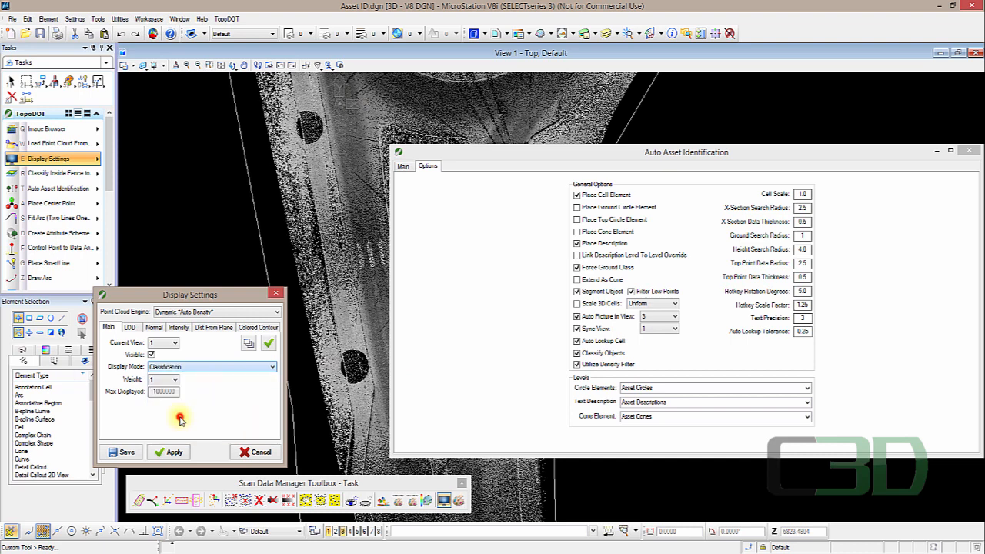
pyautogui.click(250, 342)
pyautogui.click(330, 229)
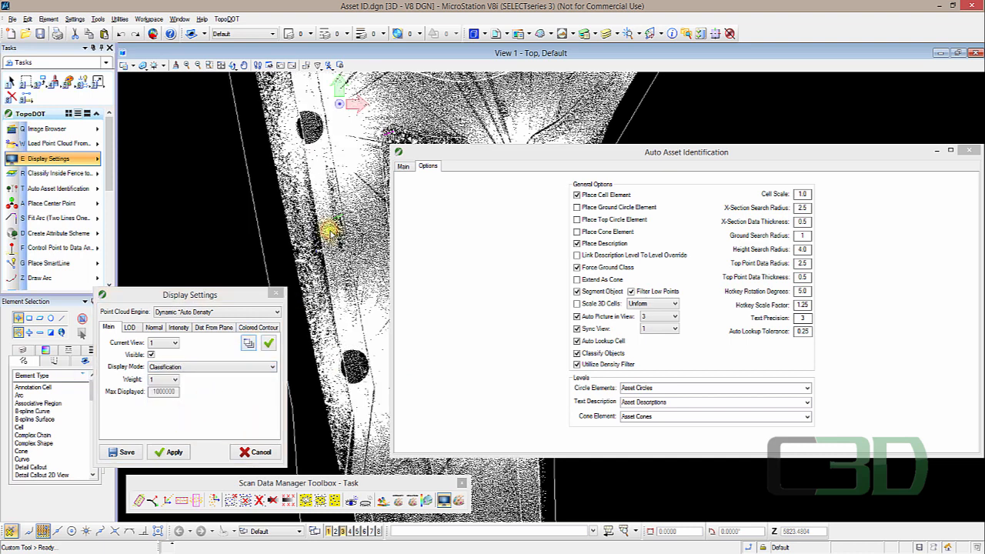
# - Run Locate Assets from the Main tab of Auto Asset Identification, then minimize the dialog
pyautogui.click(403, 166)
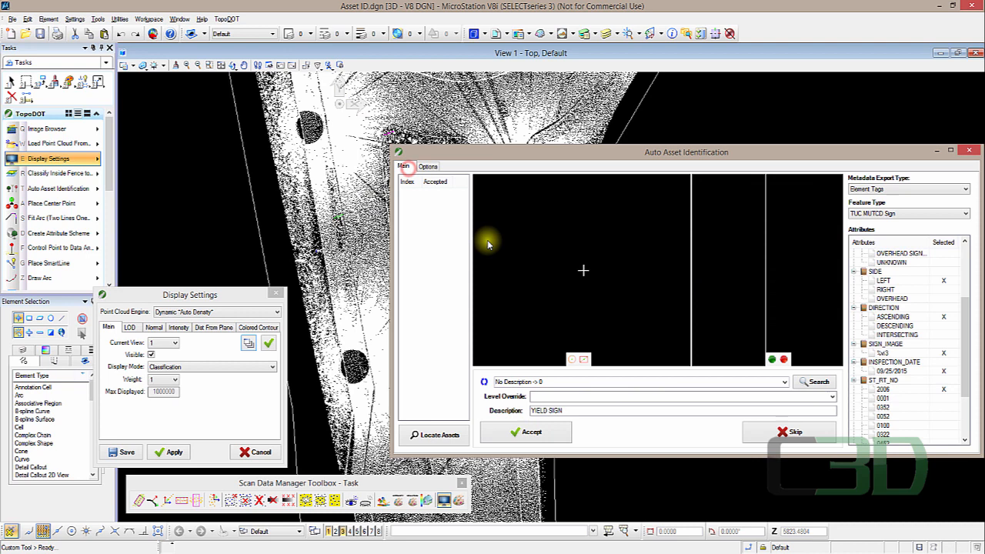
pyautogui.click(441, 433)
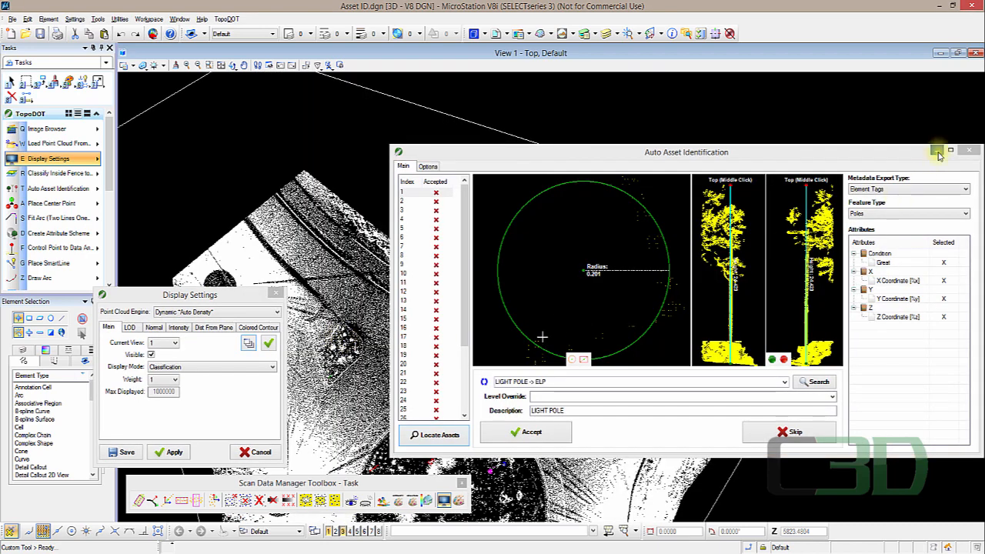
pyautogui.click(936, 152)
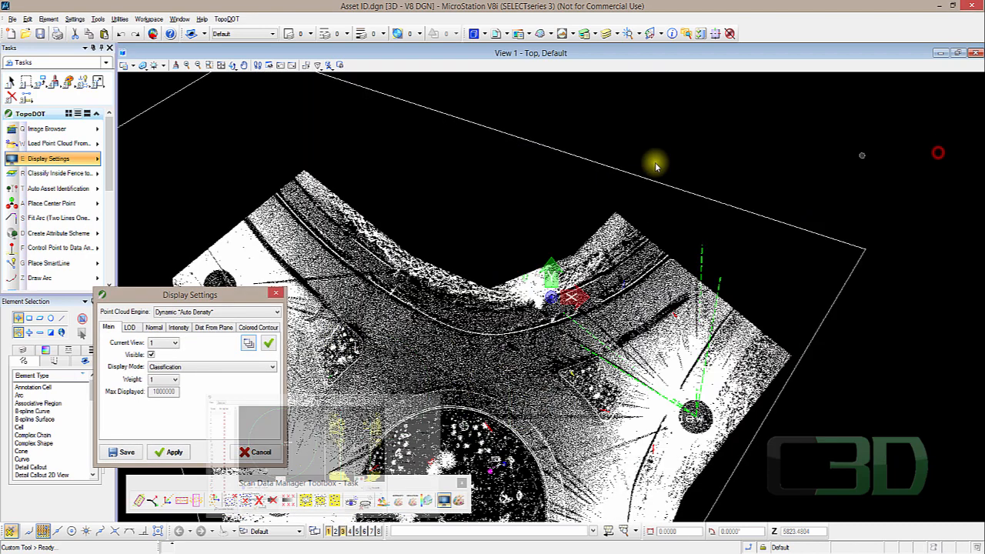
# - Open Layer Visibility and hide the Unclassified layer, moving the dialog aside
pyautogui.click(51, 174)
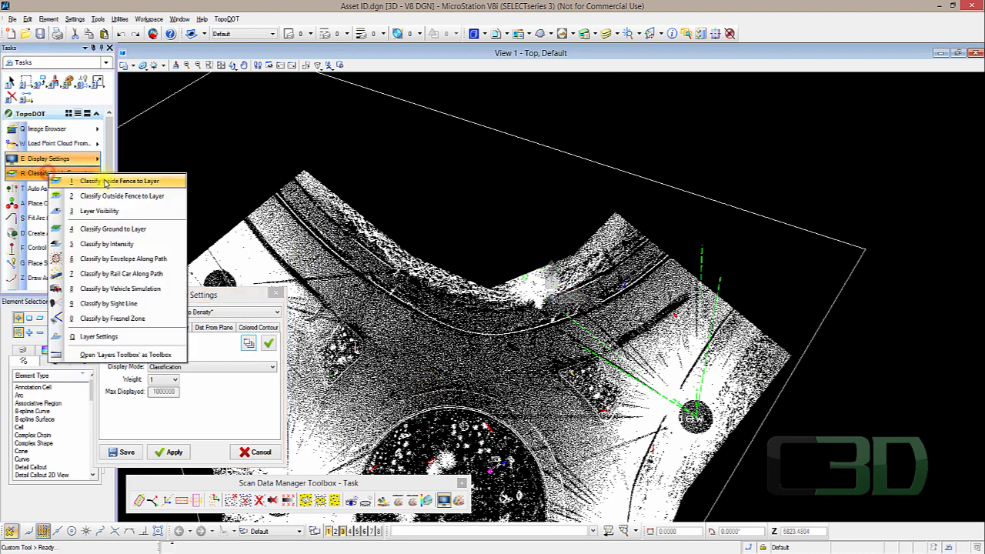
pyautogui.click(150, 212)
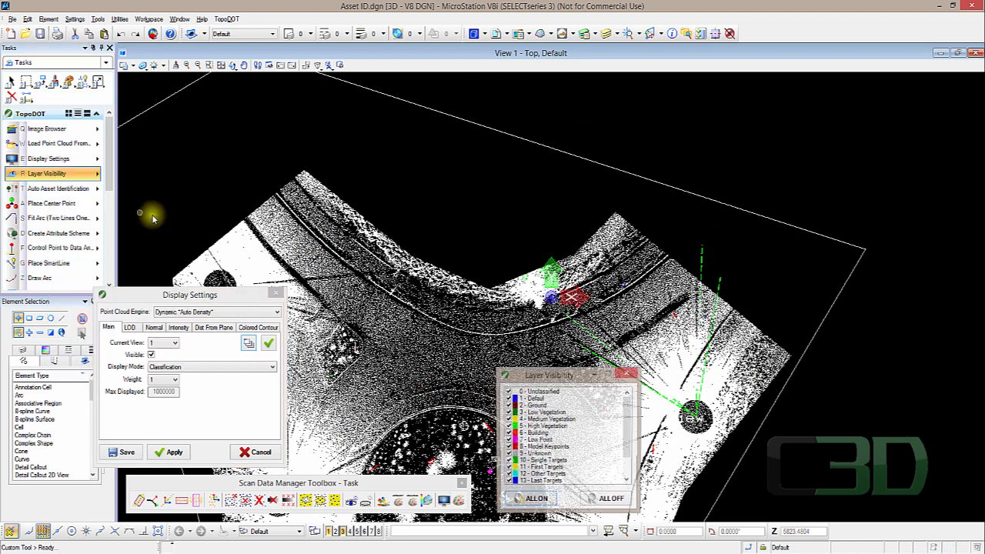
pyautogui.click(508, 392)
pyautogui.moveTo(597, 379); pyautogui.dragTo(895, 363)
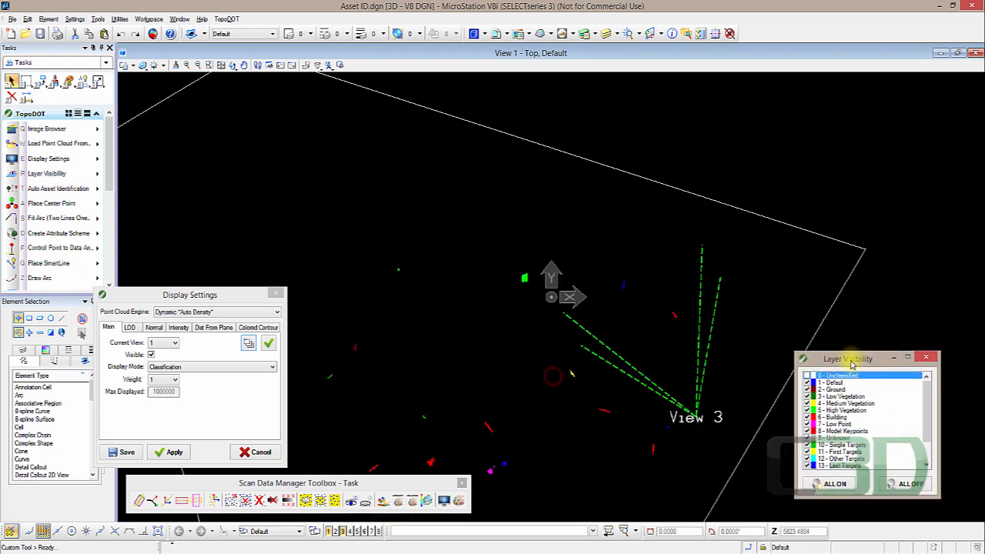
pyautogui.moveTo(530, 365); pyautogui.dragTo(559, 211, button='middle')
pyautogui.scroll(-2, 505, 200)
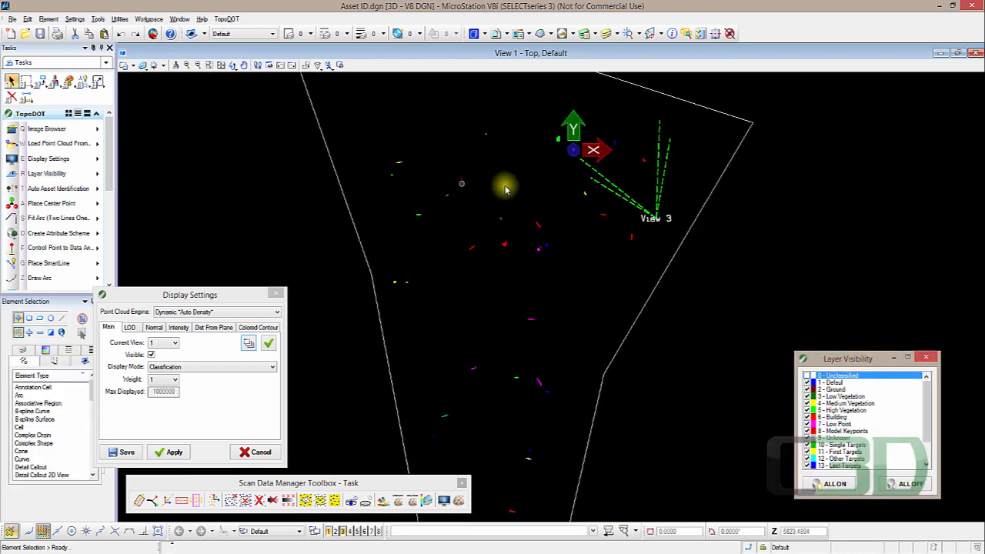
# - Rotate the view into 3D, show the Unclassified layer again, and close Layer Visibility
pyautogui.click(234, 66)
pyautogui.click(234, 67)
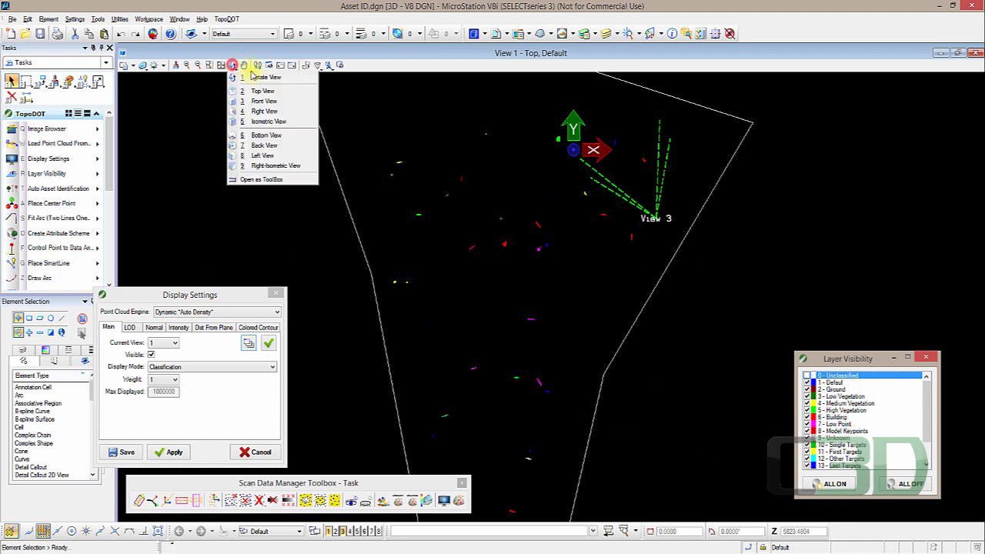
pyautogui.moveTo(471, 397); pyautogui.dragTo(485, 296)
pyautogui.scroll(2, 485, 296)
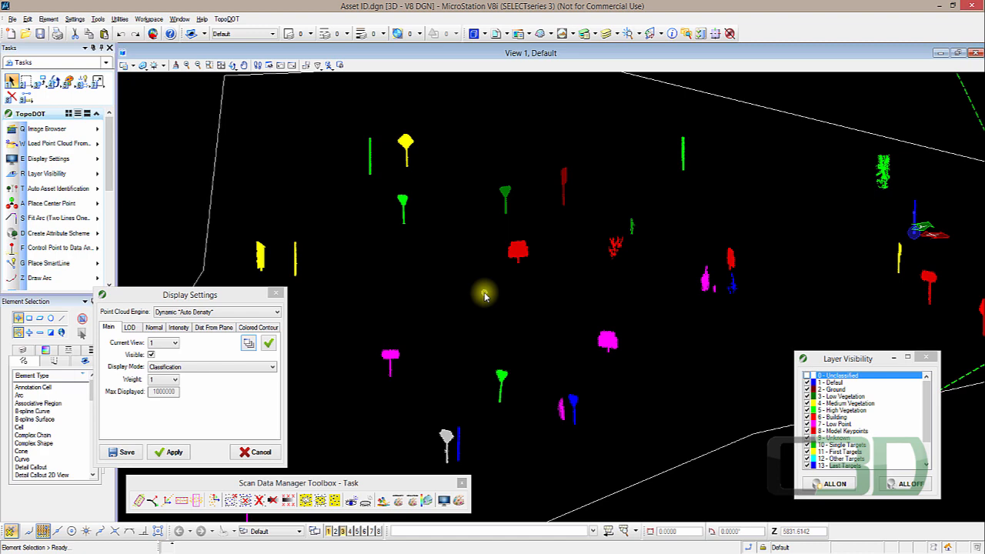
pyautogui.click(807, 377)
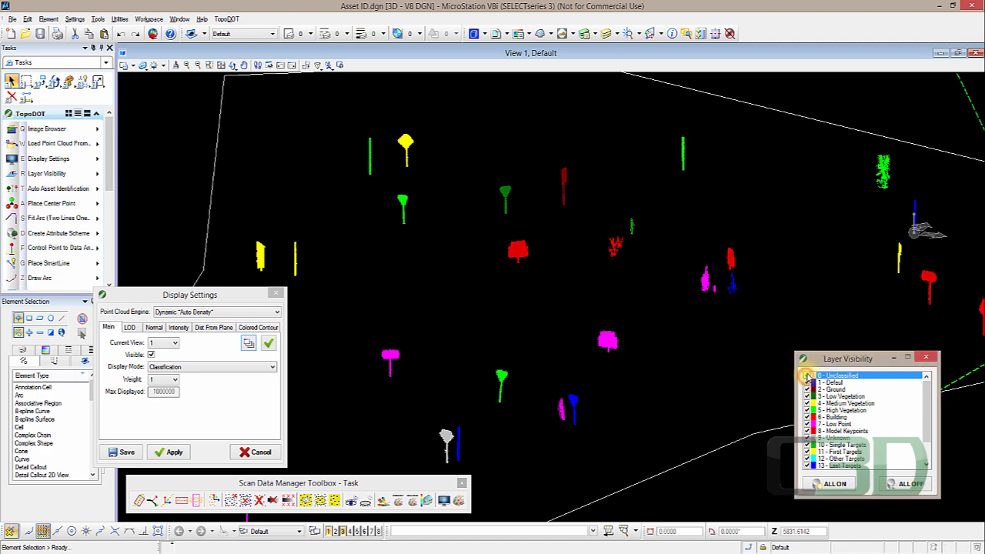
pyautogui.click(806, 377)
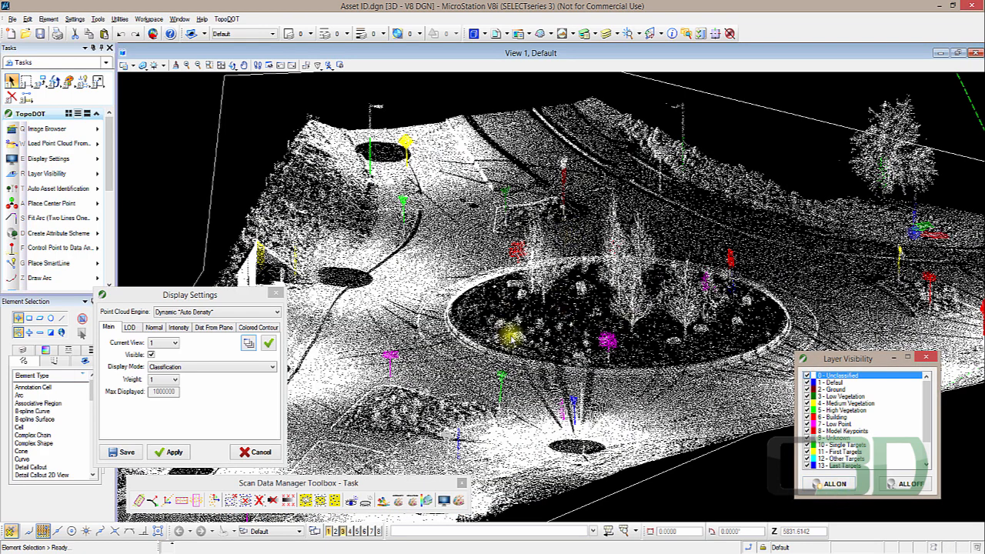
pyautogui.click(932, 359)
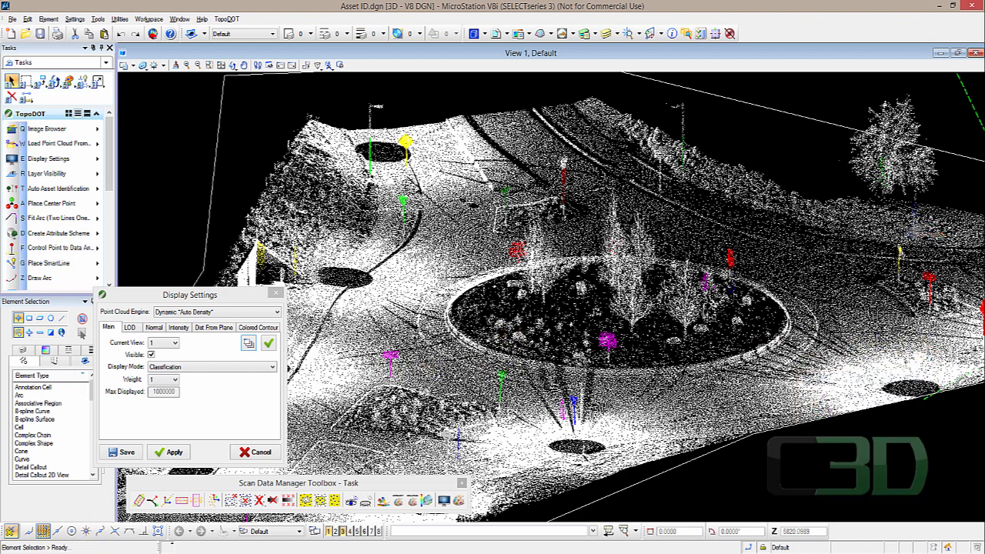
# - Restore the Auto Asset Identification dialog and run Locate Assets for poles
pyautogui.moveTo(170, 546)
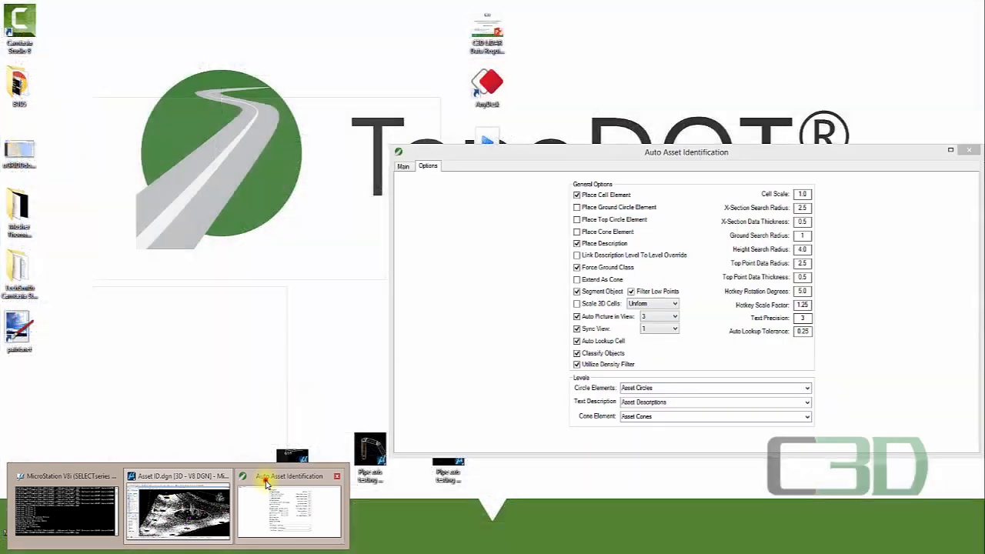
pyautogui.click(266, 483)
pyautogui.moveTo(616, 157); pyautogui.dragTo(572, 141)
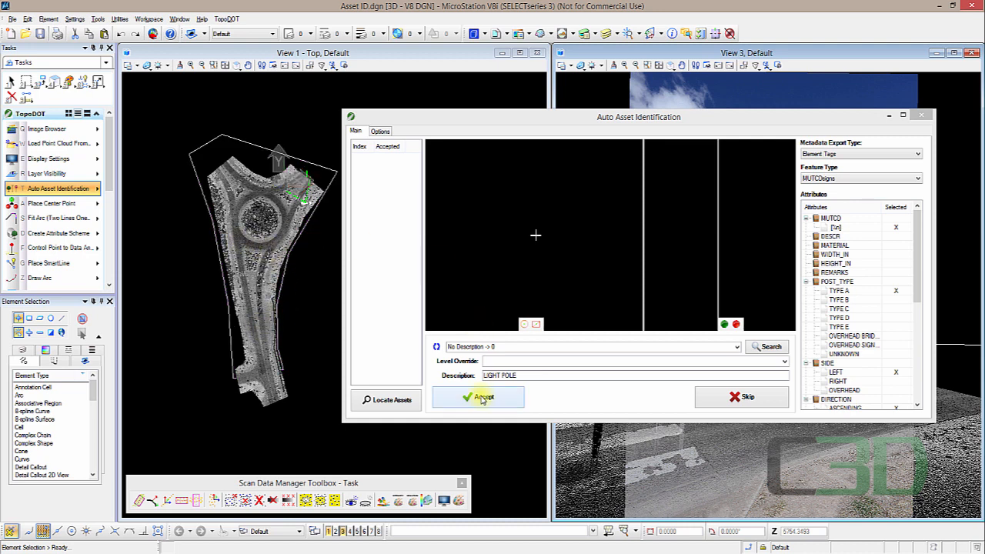
pyautogui.click(393, 401)
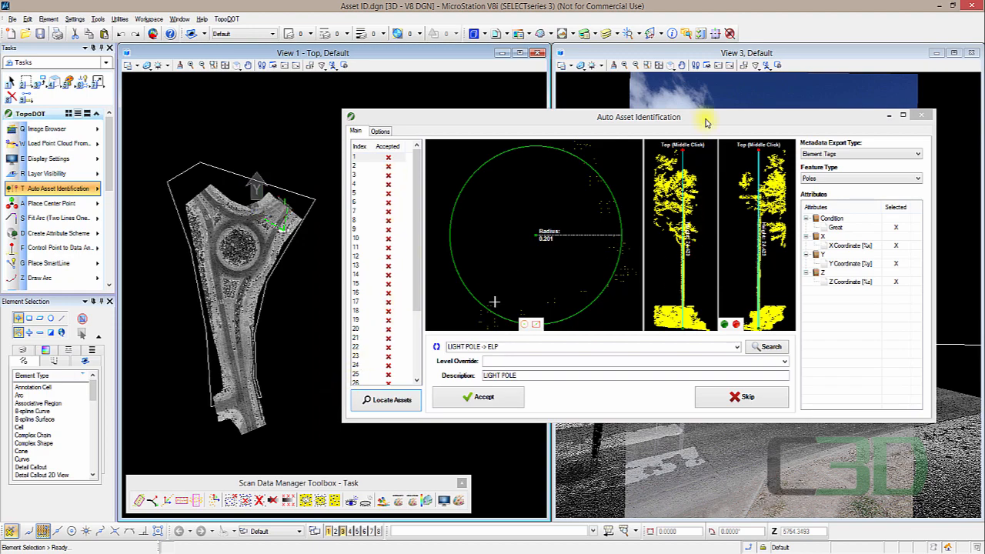
# - Move the dialog aside and zoom the camera view onto the detected light pole
pyautogui.moveTo(701, 124); pyautogui.dragTo(383, 185)
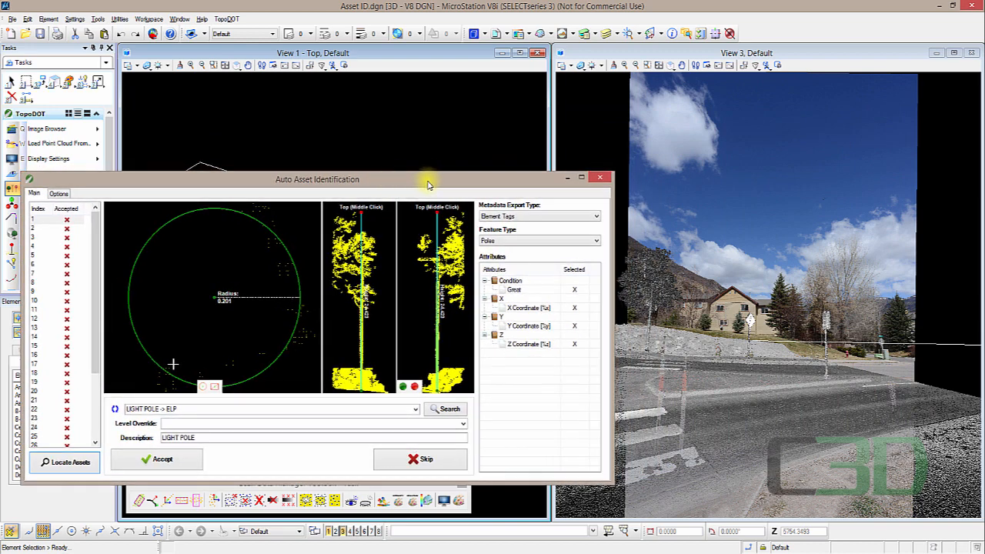
pyautogui.scroll(3, 638, 341)
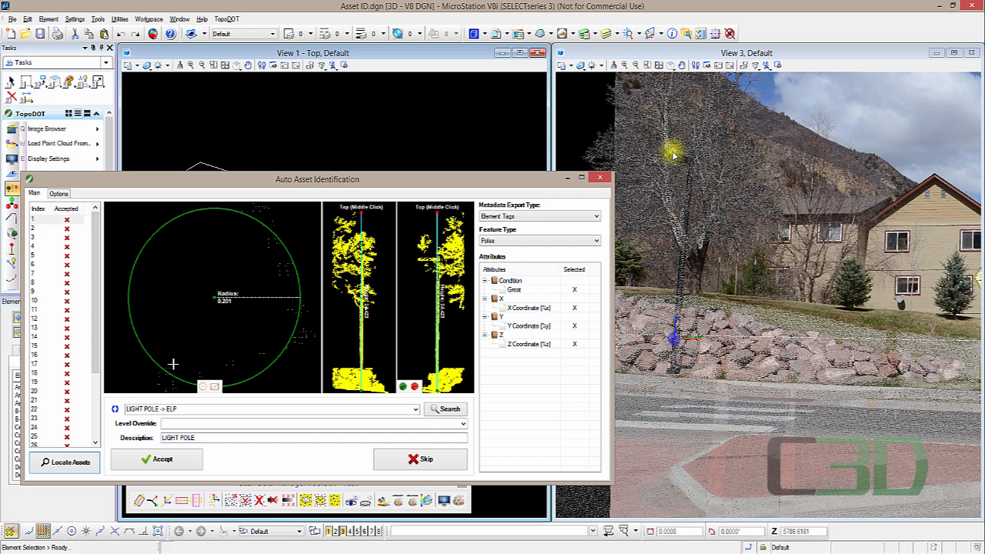
pyautogui.scroll(3, 672, 163)
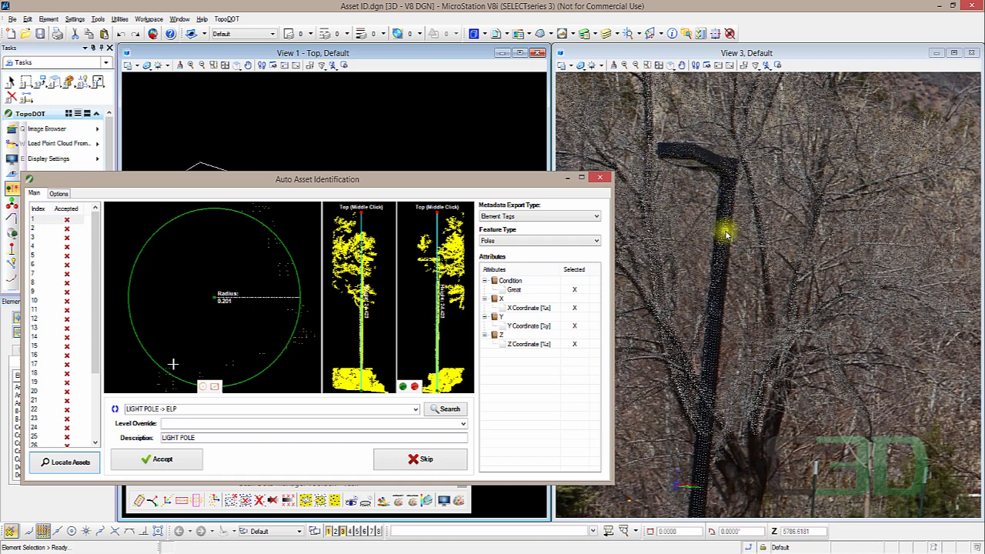
pyautogui.scroll(-2, 723, 229)
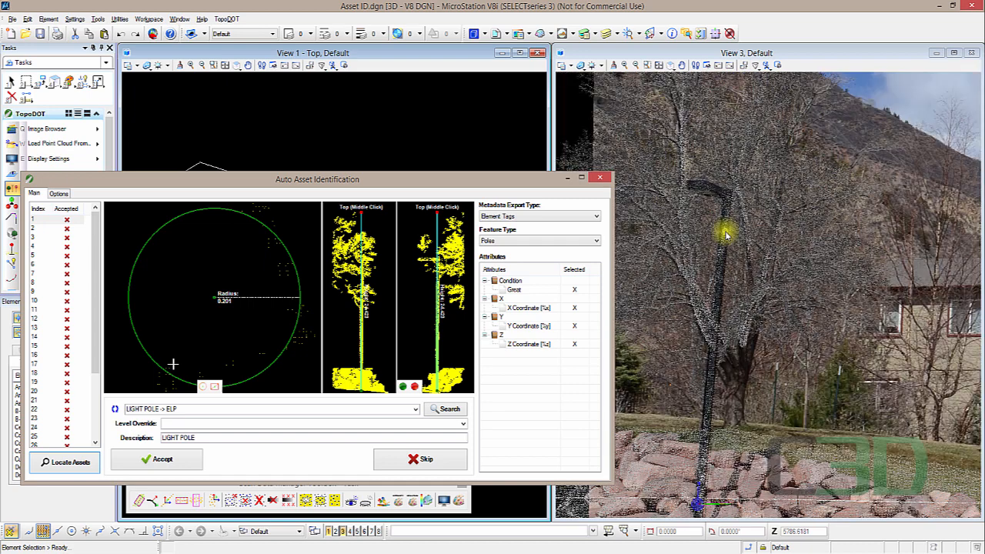
pyautogui.click(531, 242)
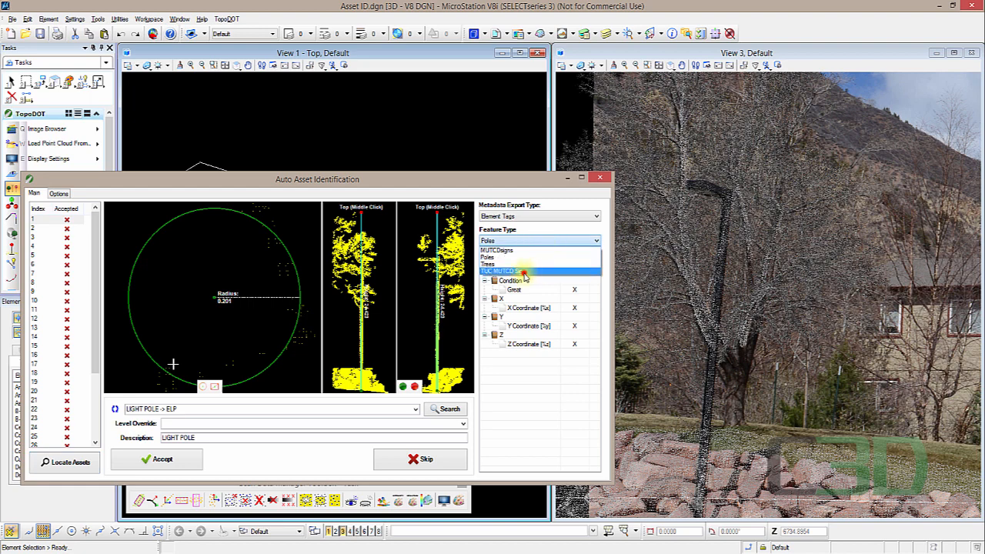
pyautogui.click(523, 272)
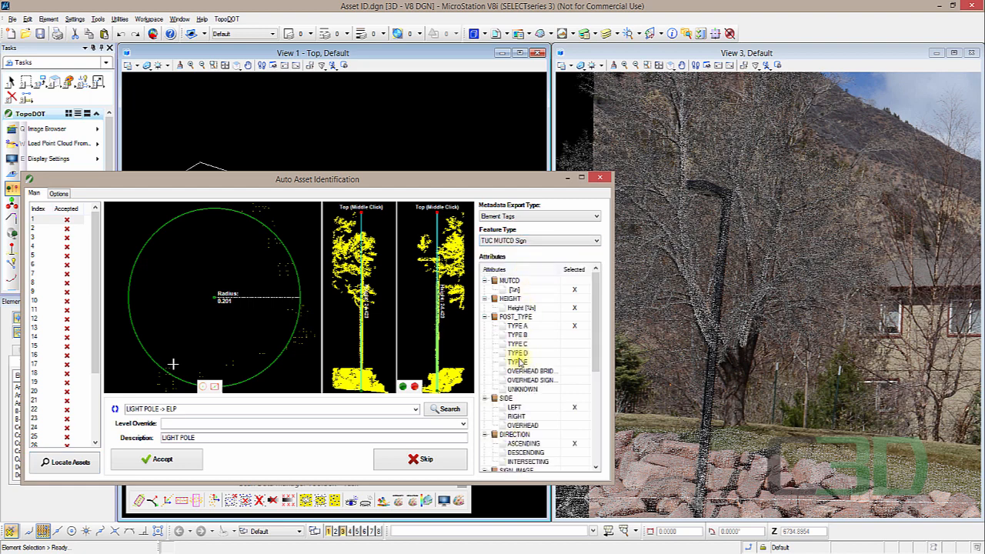
pyautogui.click(531, 241)
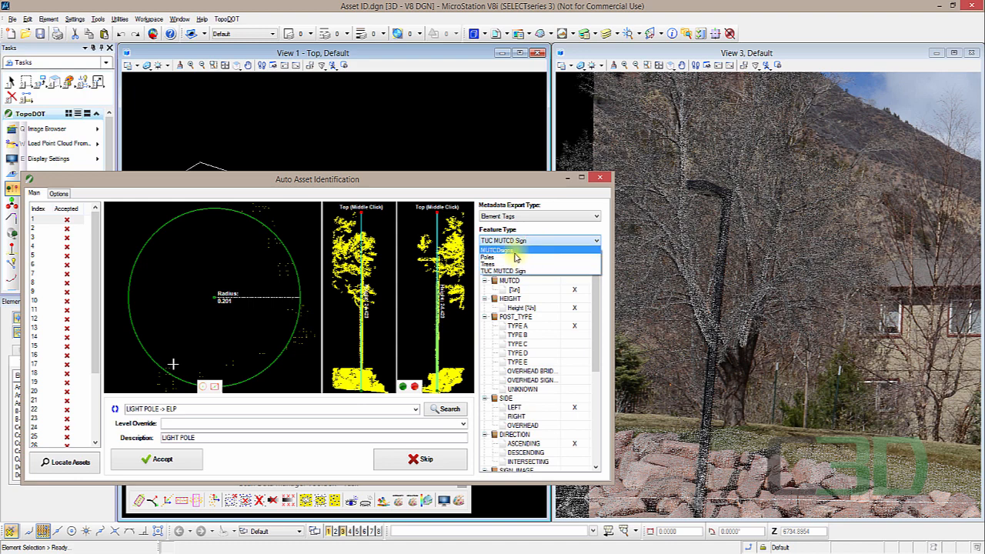
pyautogui.click(514, 257)
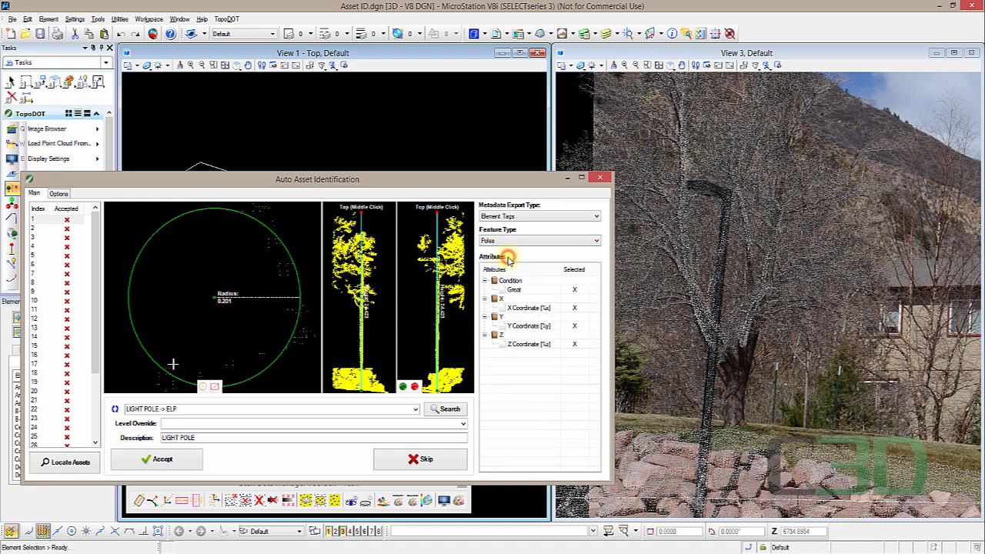
# - Search the description codes for ptcl
pyautogui.click(449, 415)
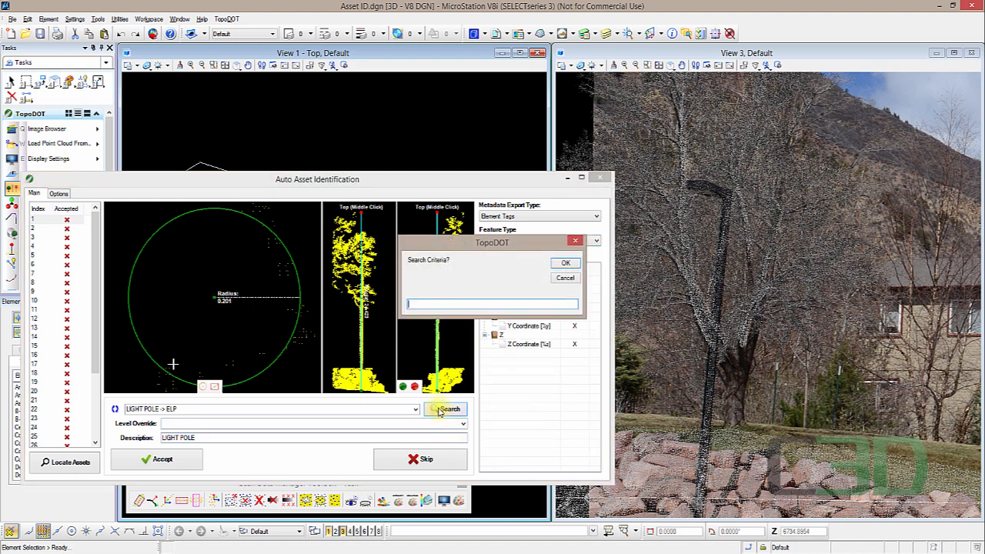
pyautogui.write('ptcl')
pyautogui.press('Return')
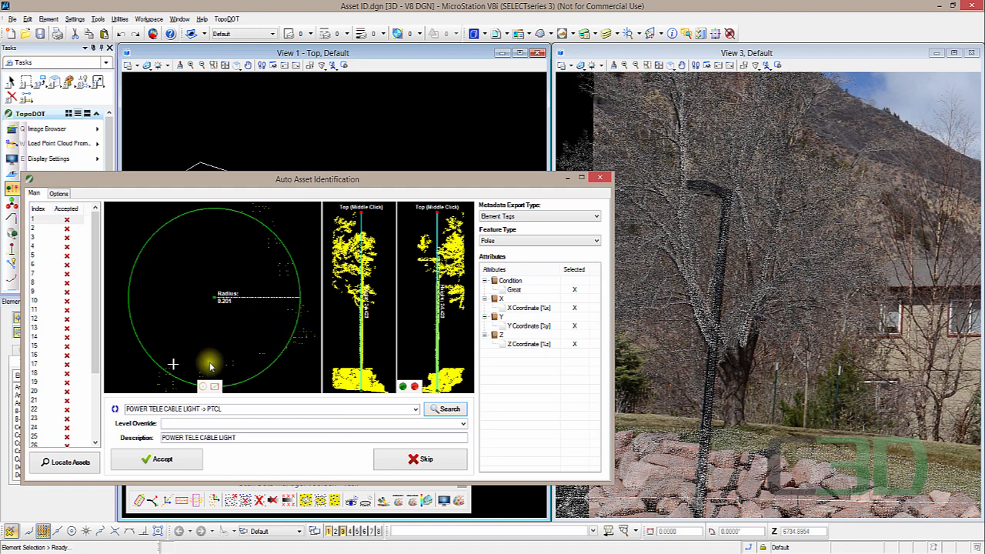
# - Choose LIGHT POLE -> ELP as the asset description
pyautogui.click(416, 409)
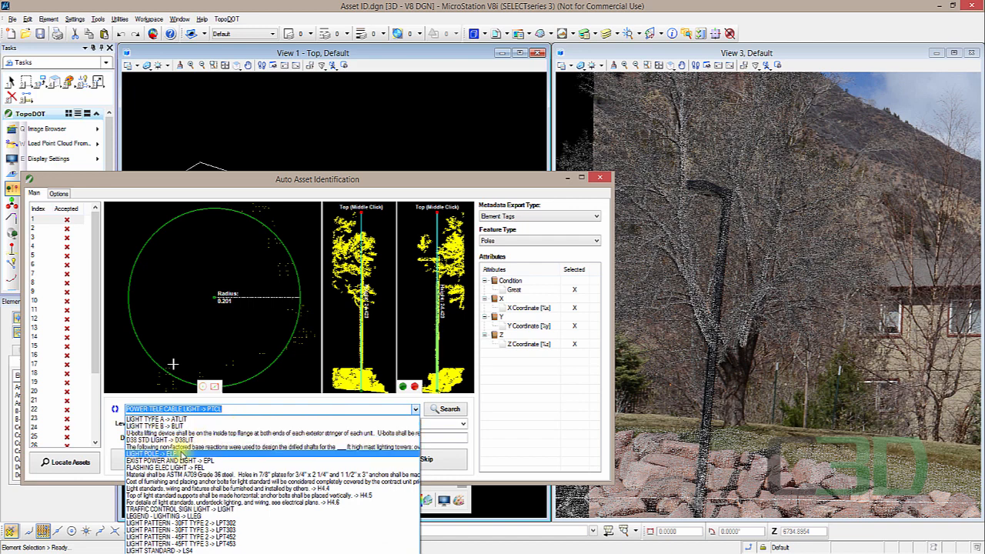
pyautogui.click(170, 454)
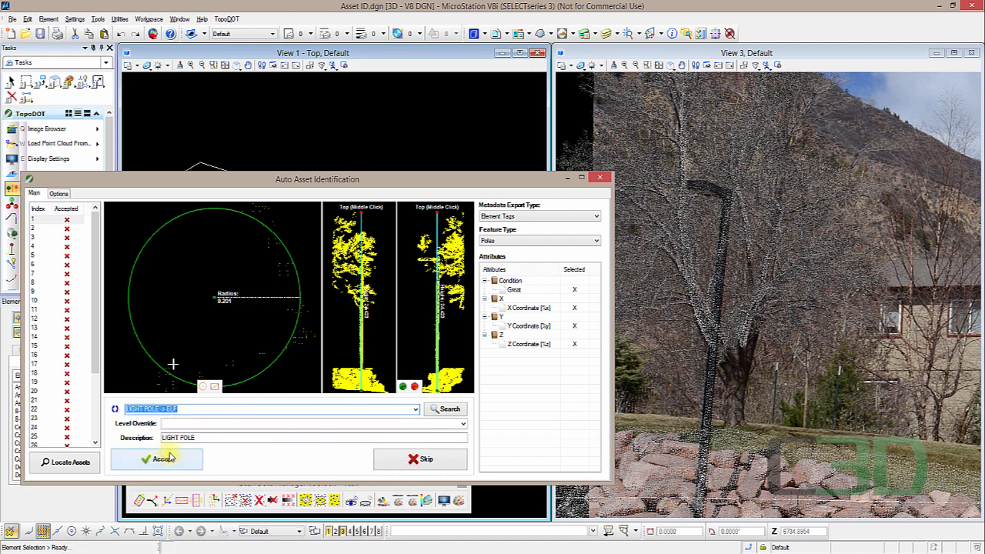
pyautogui.click(218, 424)
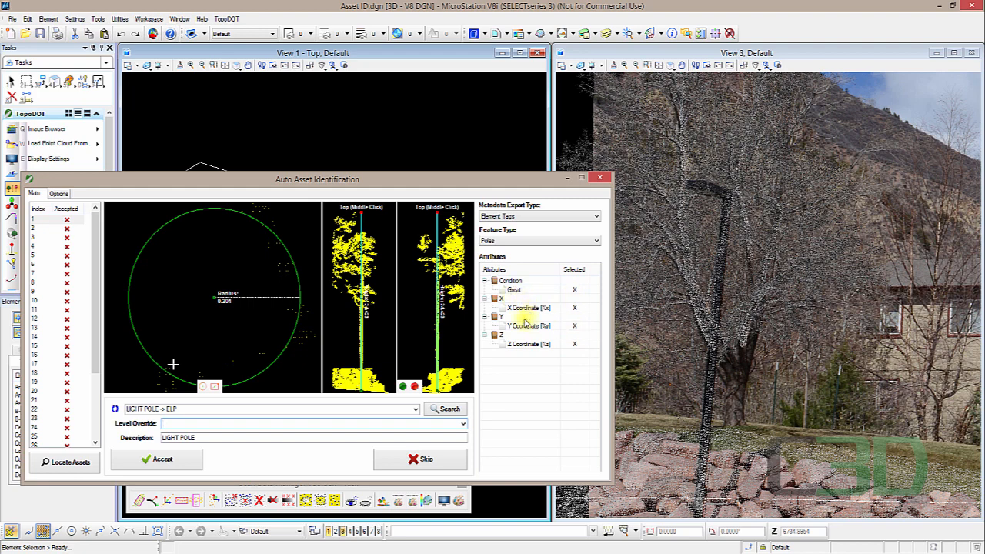
# - Accept the first two detected light pole assets with the LIGHT POLE -> ELP description code
pyautogui.click(182, 461)
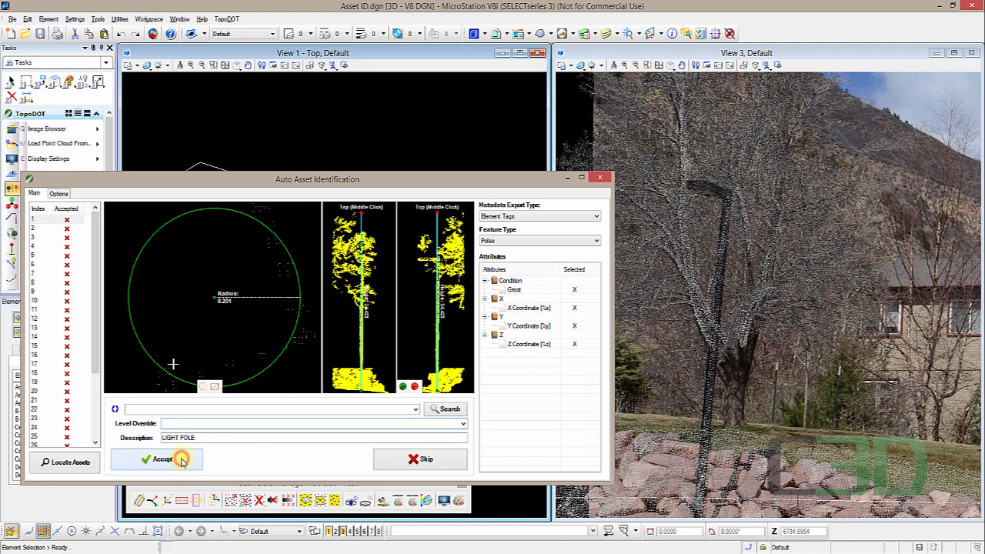
pyautogui.click(182, 462)
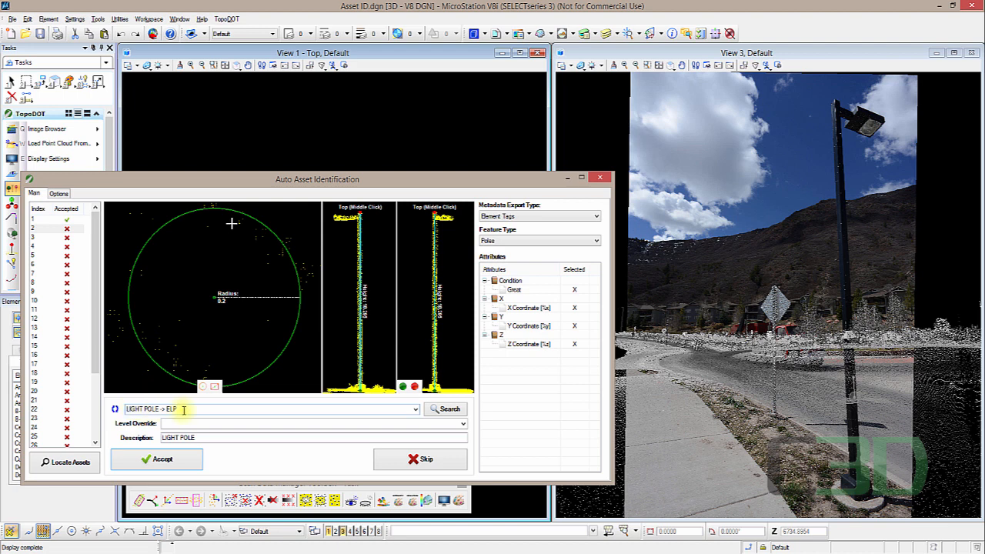
pyautogui.click(177, 460)
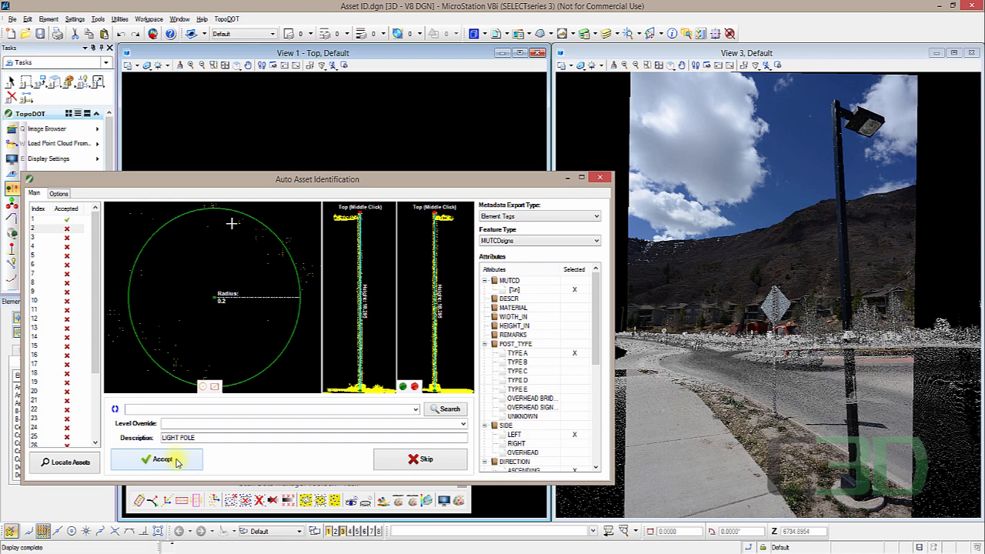
pyautogui.click(161, 460)
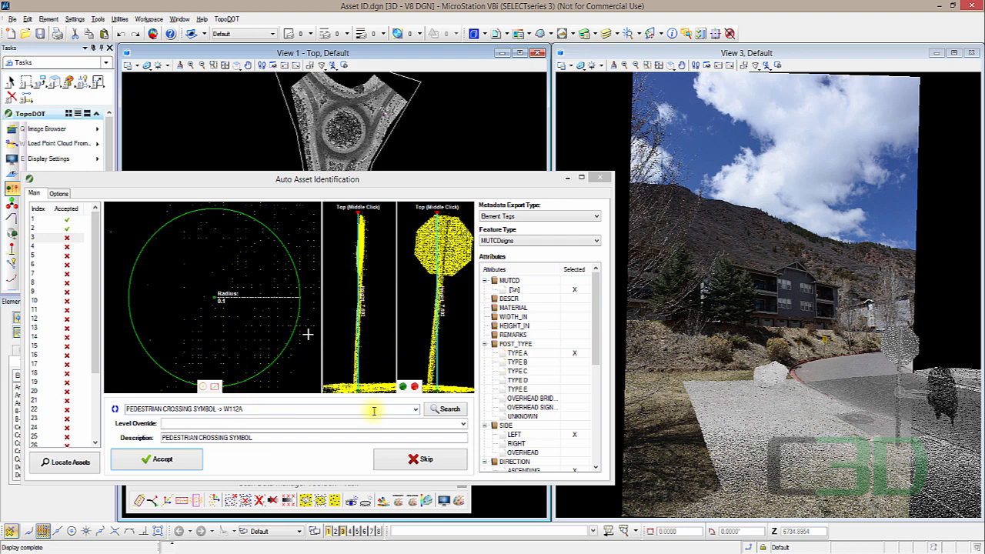
# - Search the description codes for stop, pick STOP SIGN -> R11B and accept the third asset
pyautogui.click(439, 412)
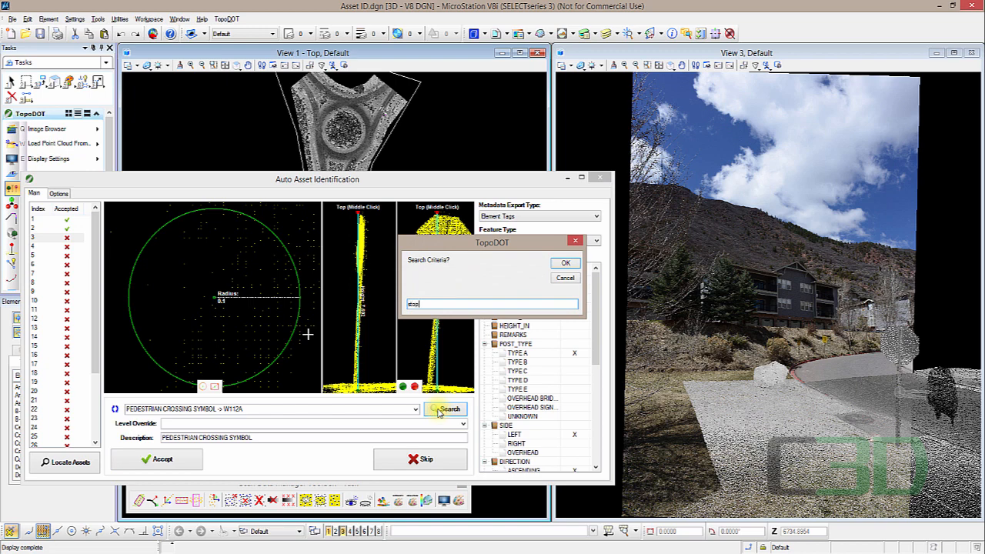
pyautogui.press('Return')
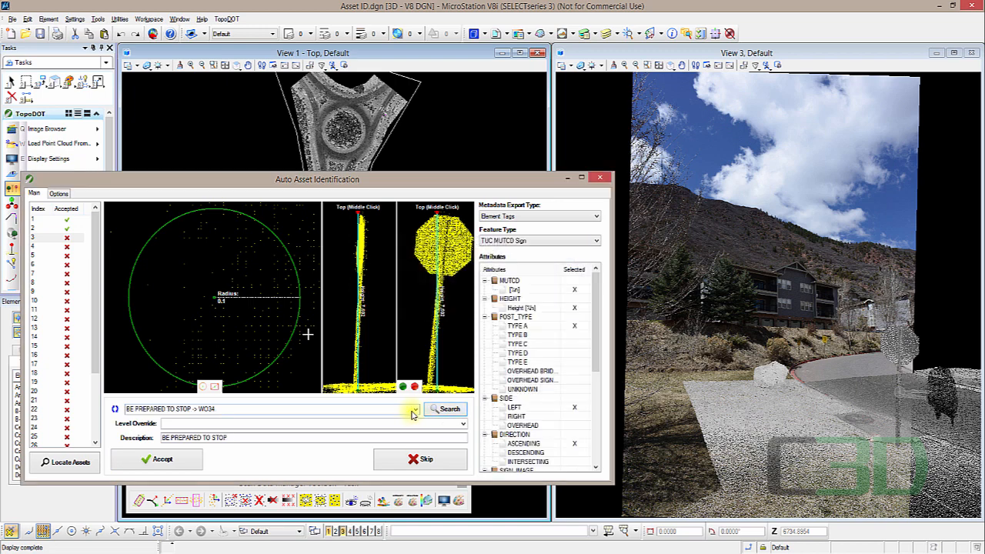
pyautogui.click(414, 408)
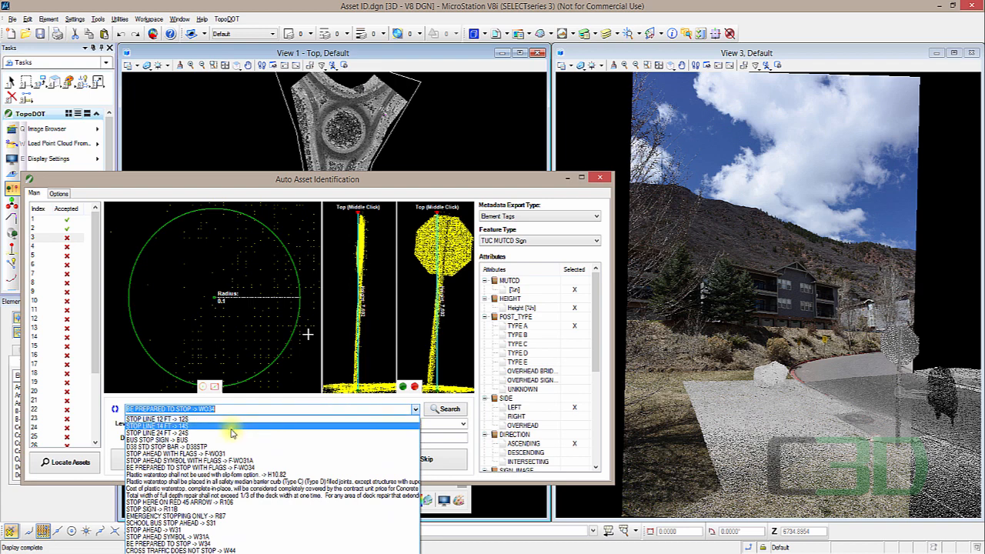
pyautogui.click(166, 510)
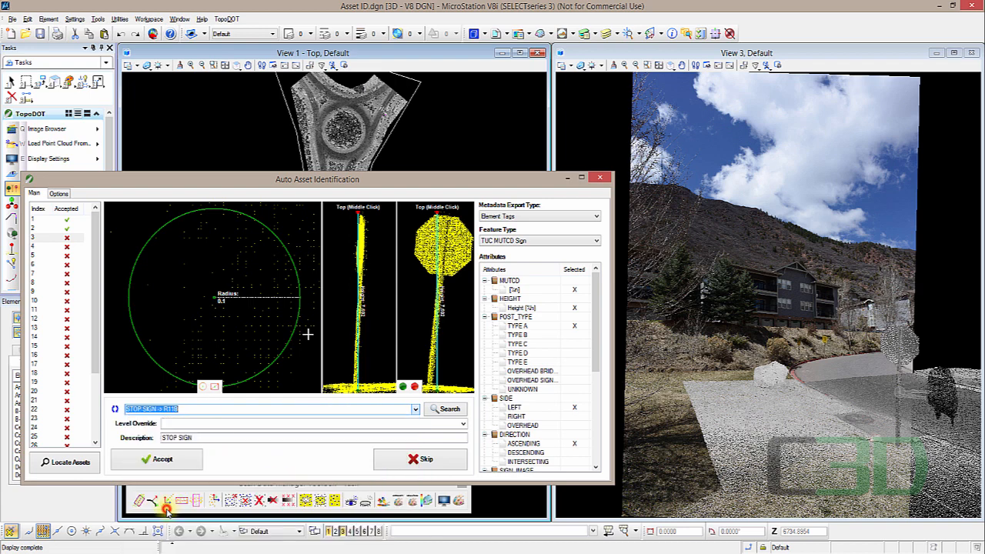
pyautogui.click(172, 460)
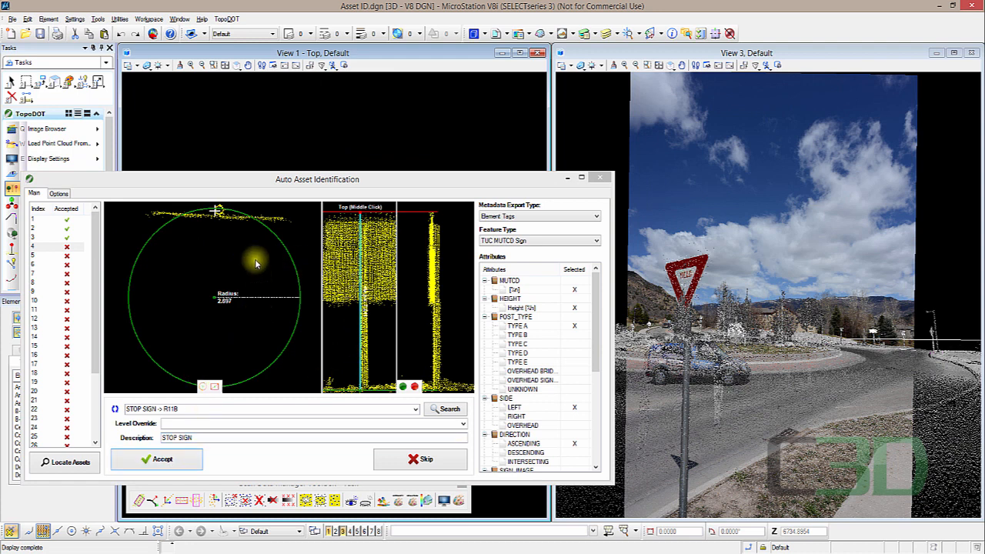
# - Re-centre the detection circle on the sign post of the fourth asset and move the dialog up slightly
pyautogui.click(211, 345)
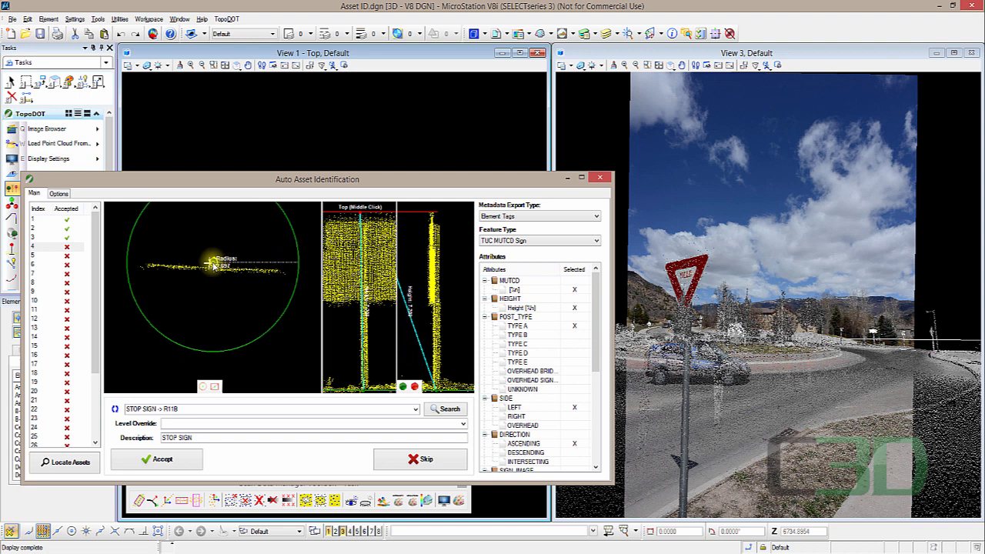
pyautogui.click(212, 263)
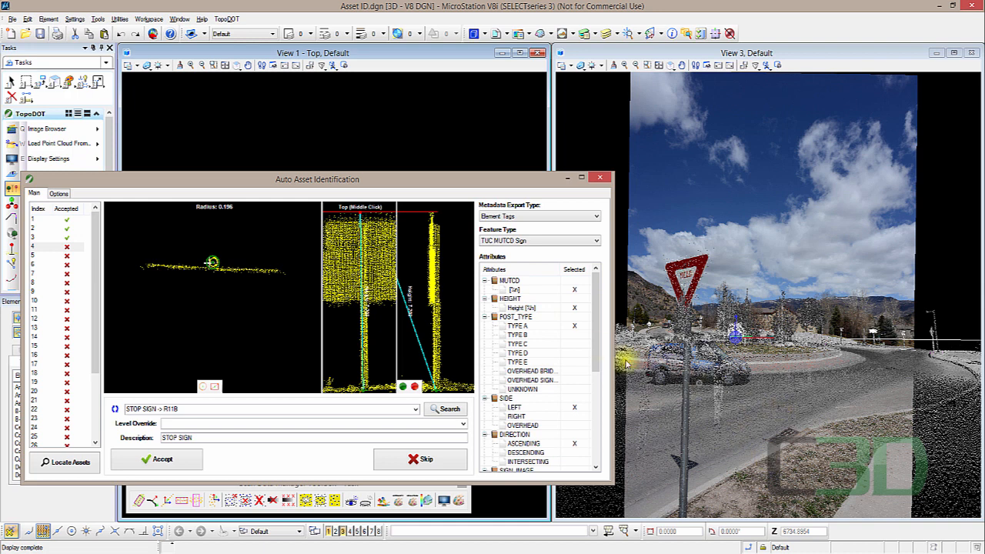
pyautogui.moveTo(597, 330); pyautogui.dragTo(575, 387)
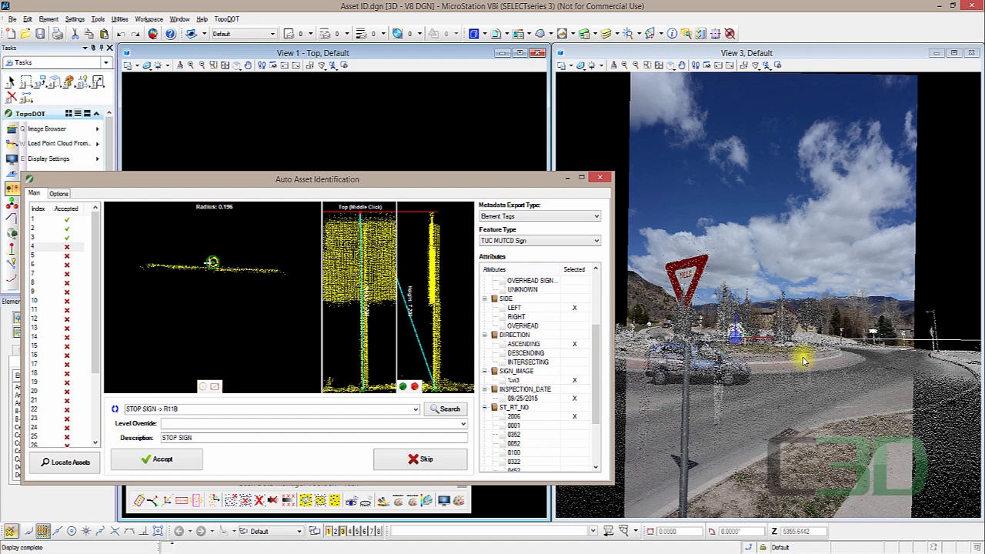
pyautogui.click(76, 132)
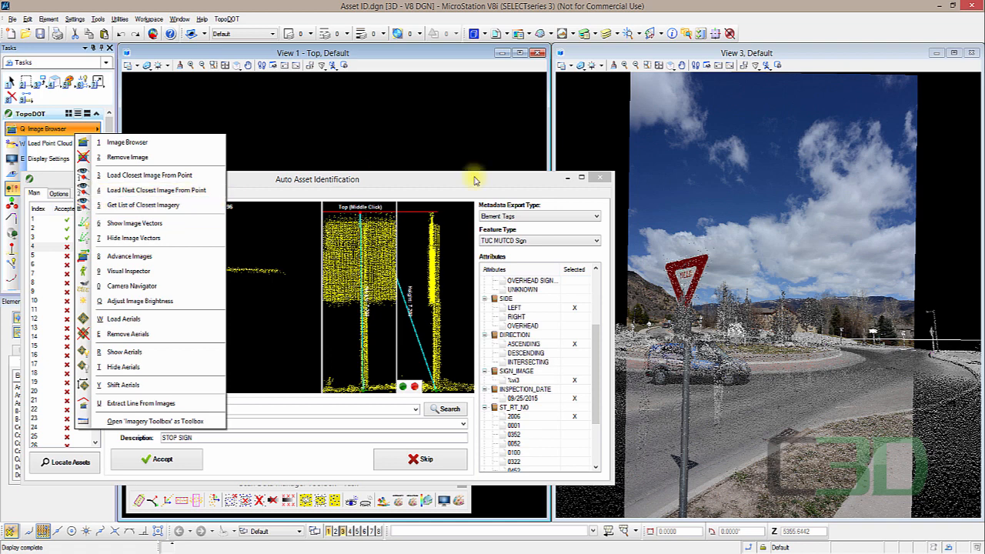
pyautogui.click(515, 189)
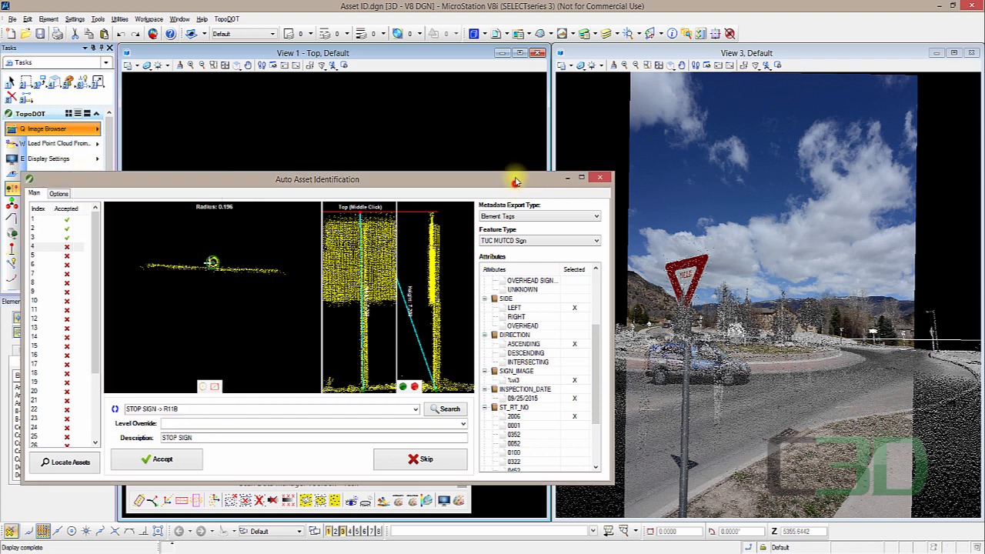
pyautogui.moveTo(516, 188); pyautogui.dragTo(516, 175)
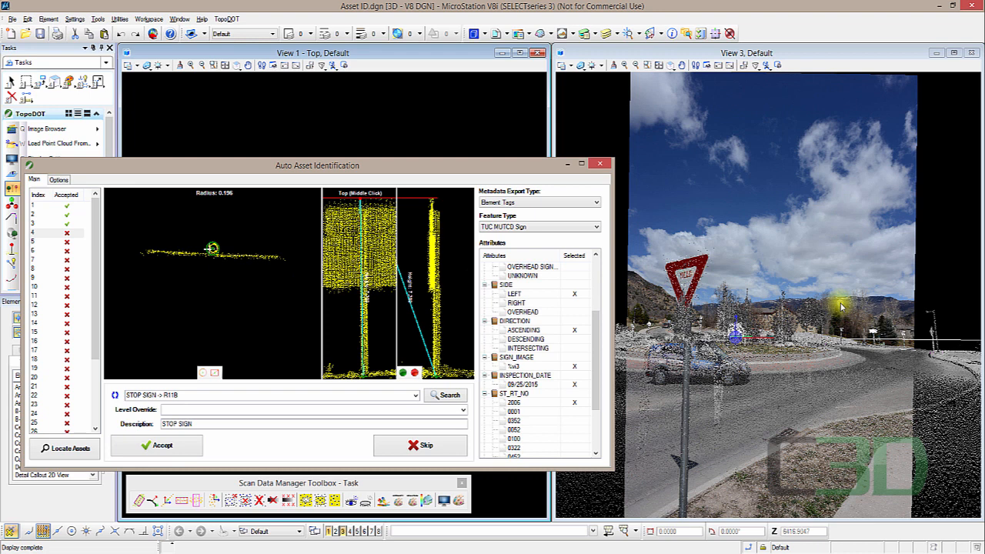
# - Set the sign's SIDE attribute to RIGHT and POST_TYPE to TYPE C, then accept the asset
pyautogui.click(574, 303)
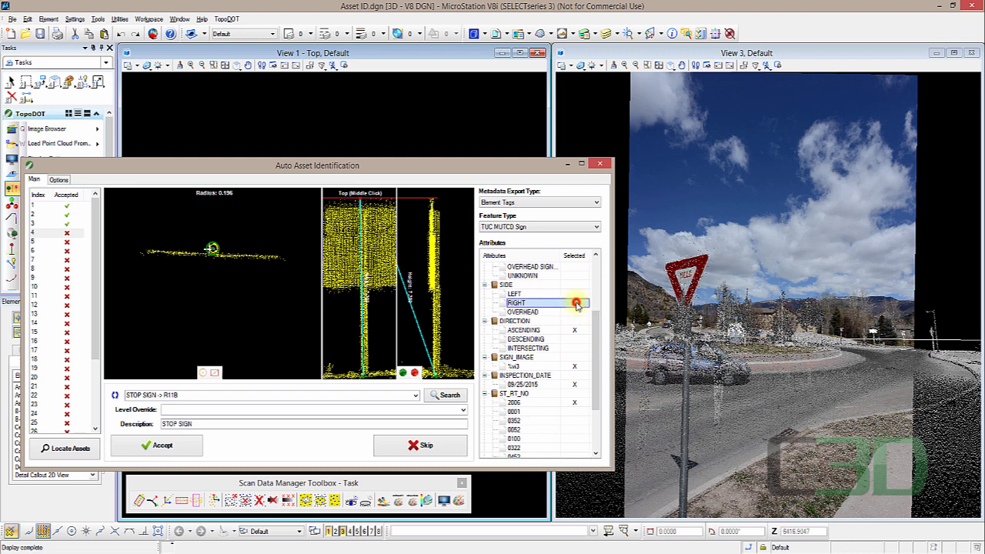
pyautogui.scroll(3, 579, 339)
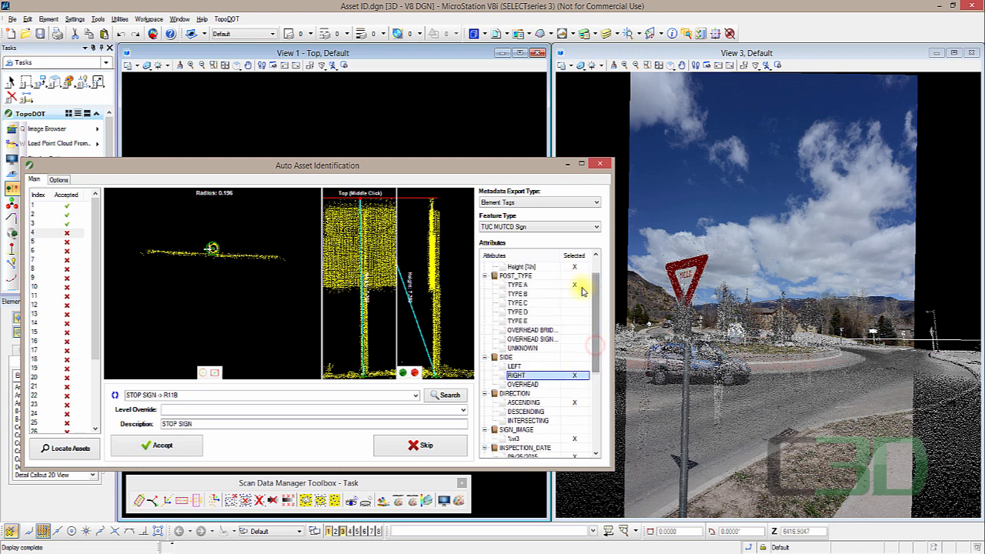
pyautogui.click(578, 302)
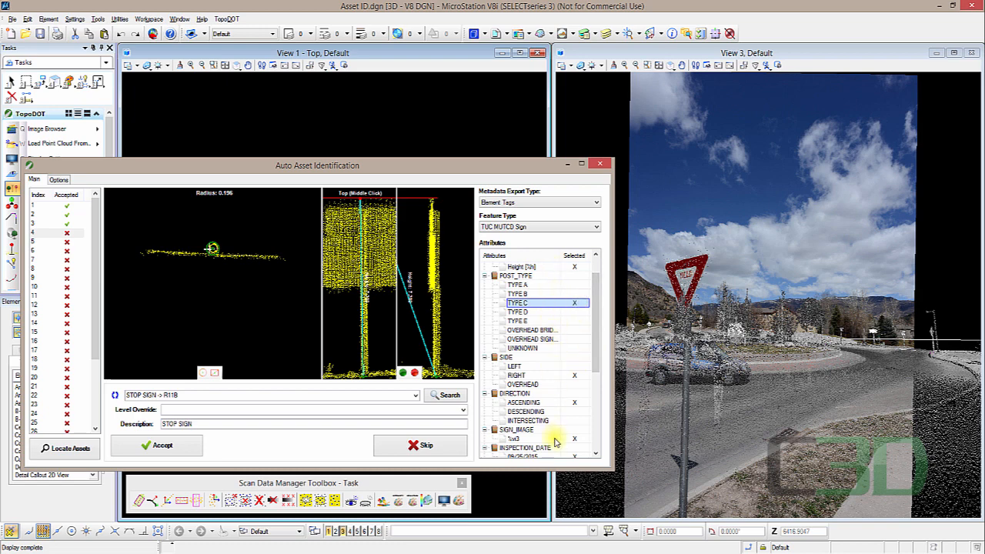
pyautogui.click(163, 447)
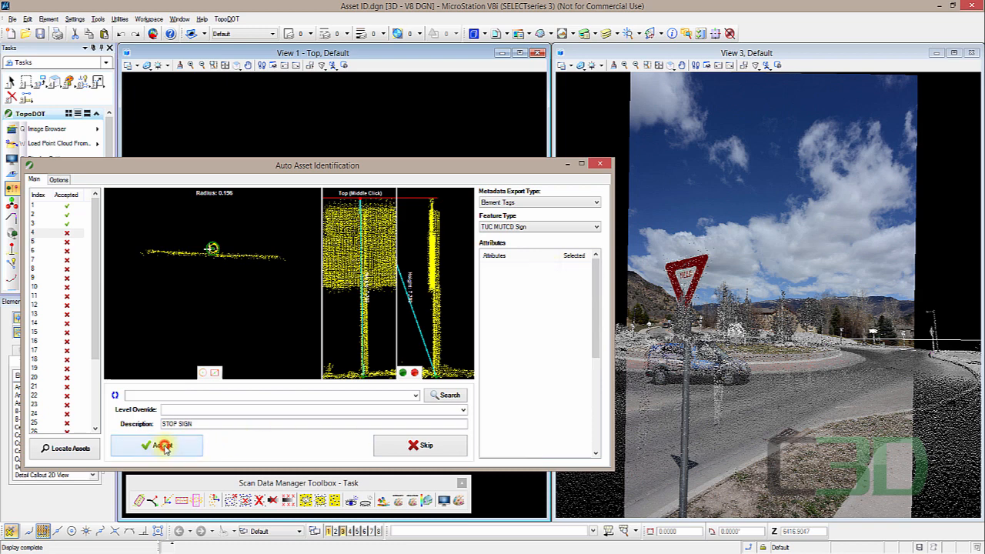
pyautogui.click(163, 447)
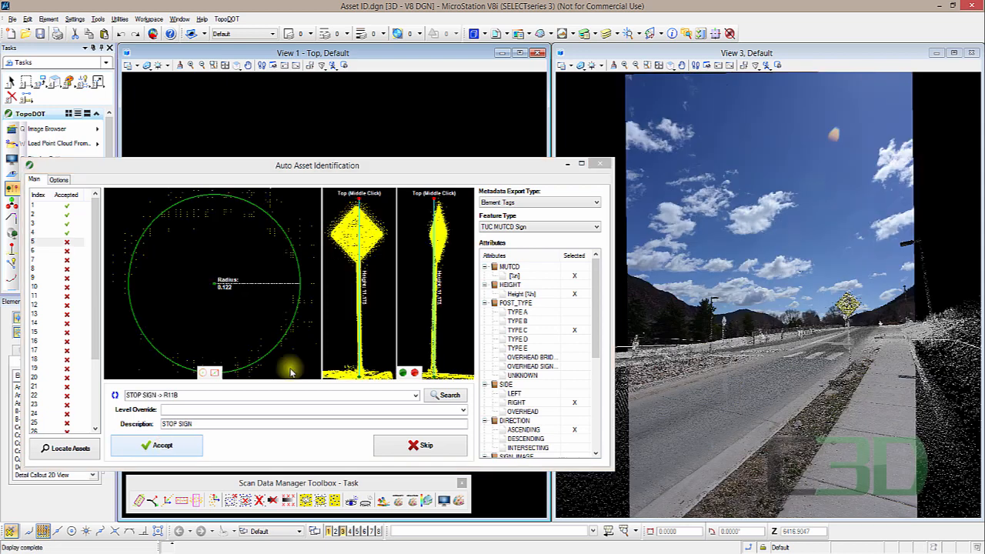
# - Accept the next sign as PEDESTRIAN CROSSING SYMBOL -> W112A and the following one as SIGN -> SGN
pyautogui.click(415, 395)
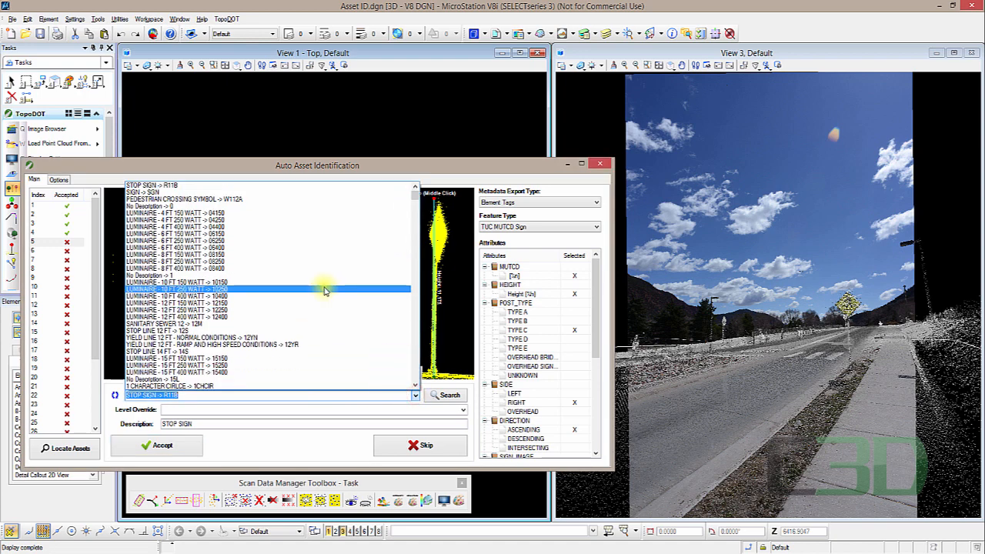
pyautogui.click(183, 199)
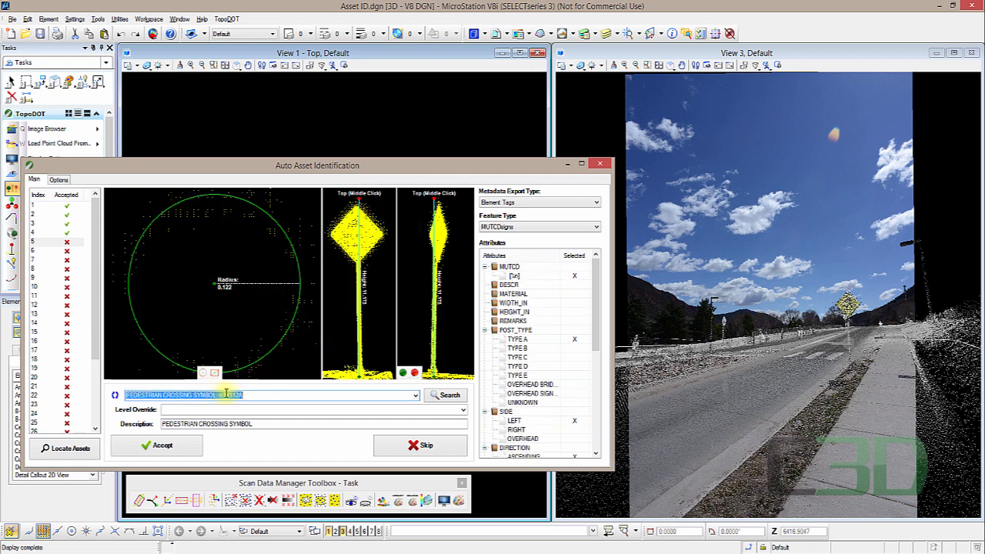
pyautogui.click(274, 394)
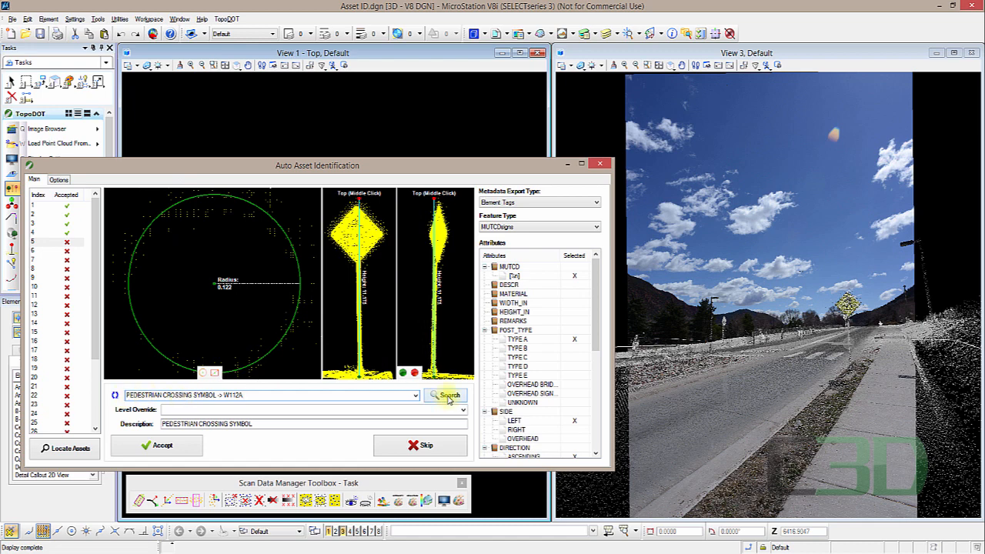
pyautogui.click(162, 445)
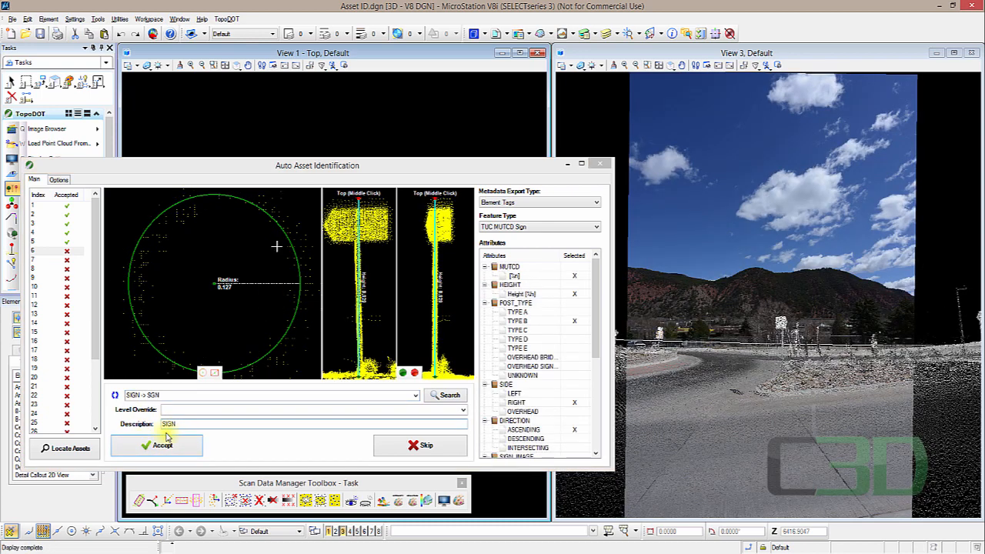
pyautogui.click(158, 449)
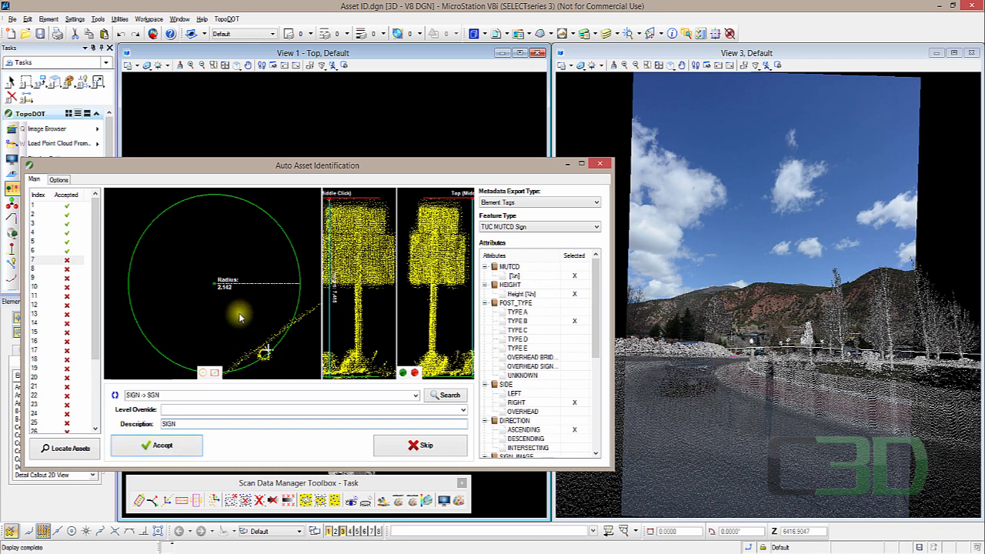
# - Re-centre the detection circle on the seventh asset's sign post and accept it
pyautogui.moveTo(217, 285); pyautogui.dragTo(266, 356)
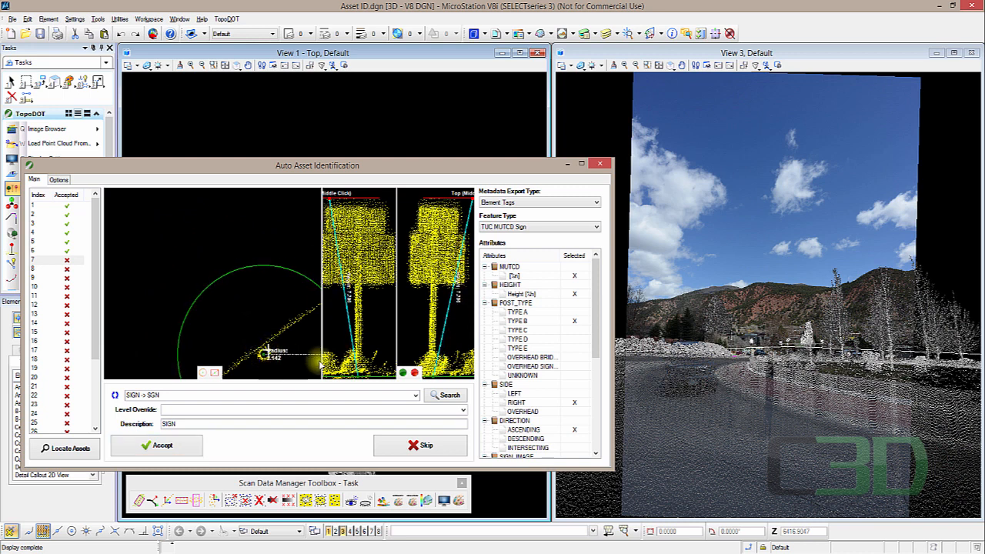
pyautogui.click(173, 445)
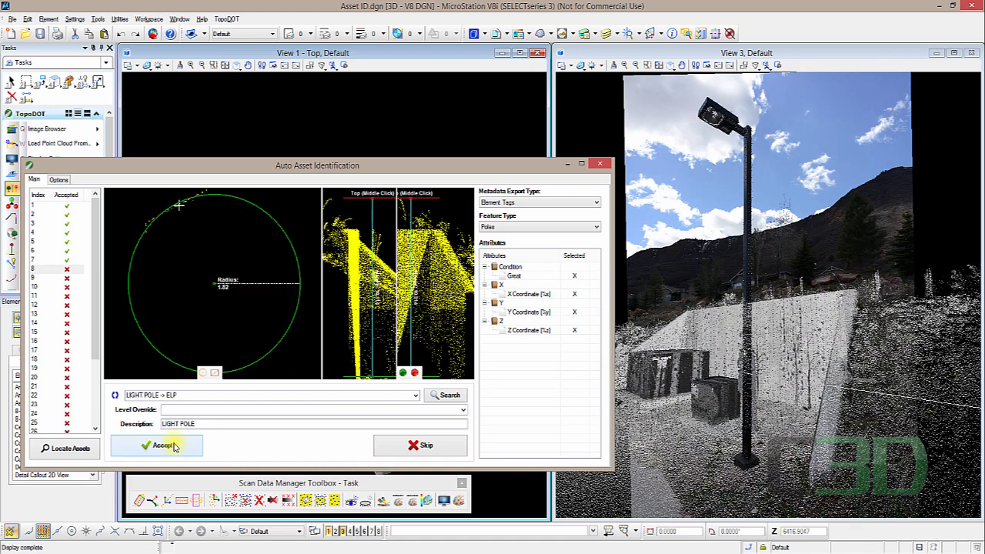
# - Zoom the camera view around the detected light pole and skip that asset
pyautogui.scroll(2, 850, 412)
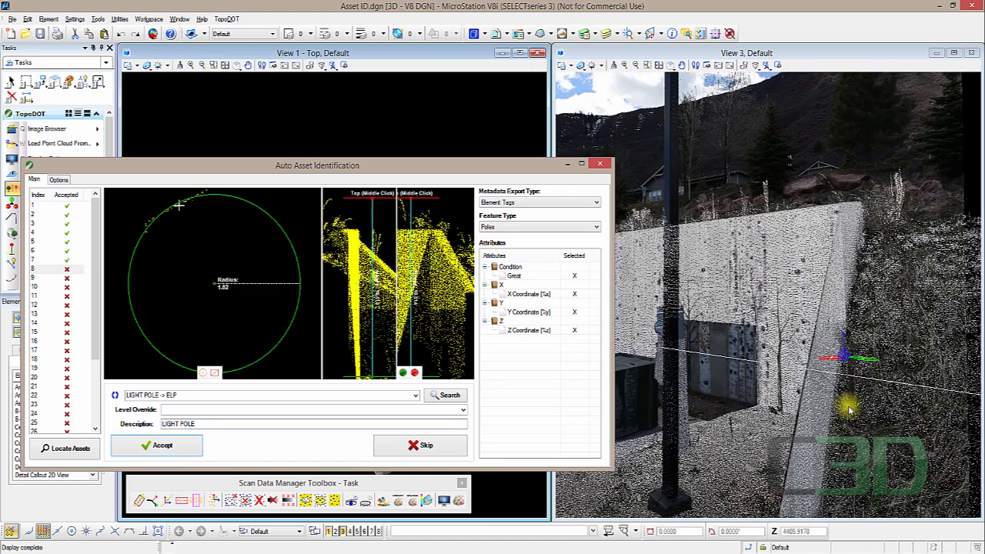
pyautogui.scroll(2, 849, 410)
pyautogui.scroll(-2, 823, 341)
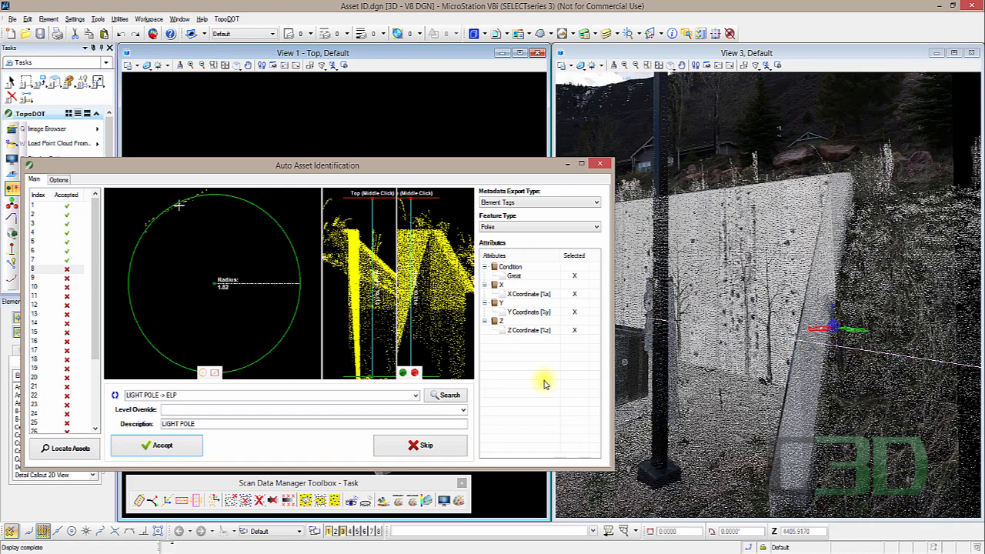
pyautogui.click(416, 445)
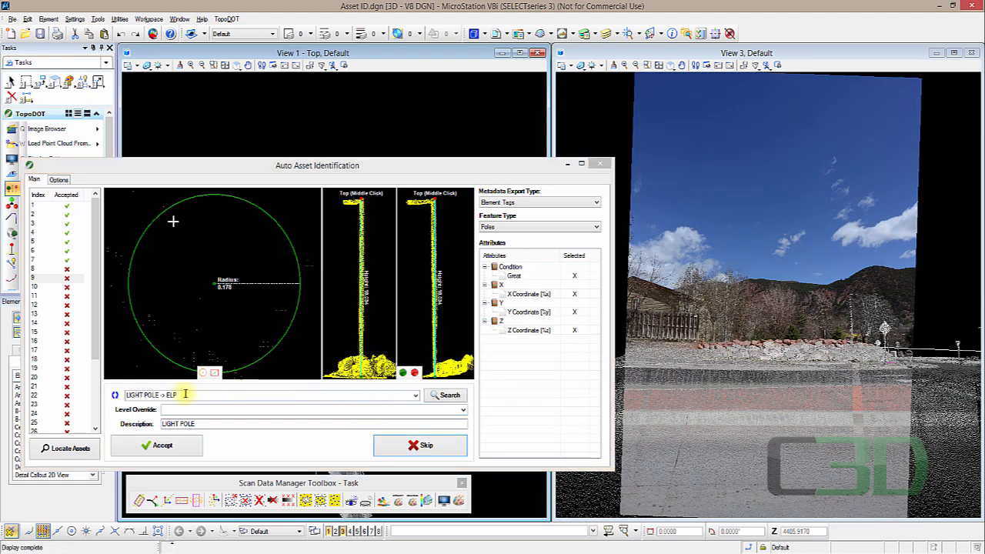
# - Accept the next light pole asset and the YIELD SIGN -> R12 asset
pyautogui.click(167, 446)
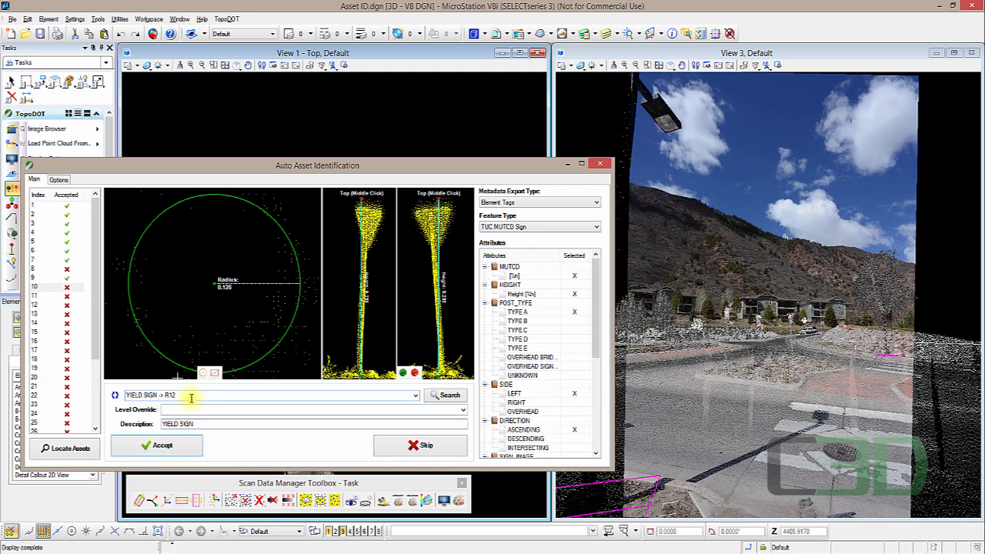
pyautogui.click(171, 448)
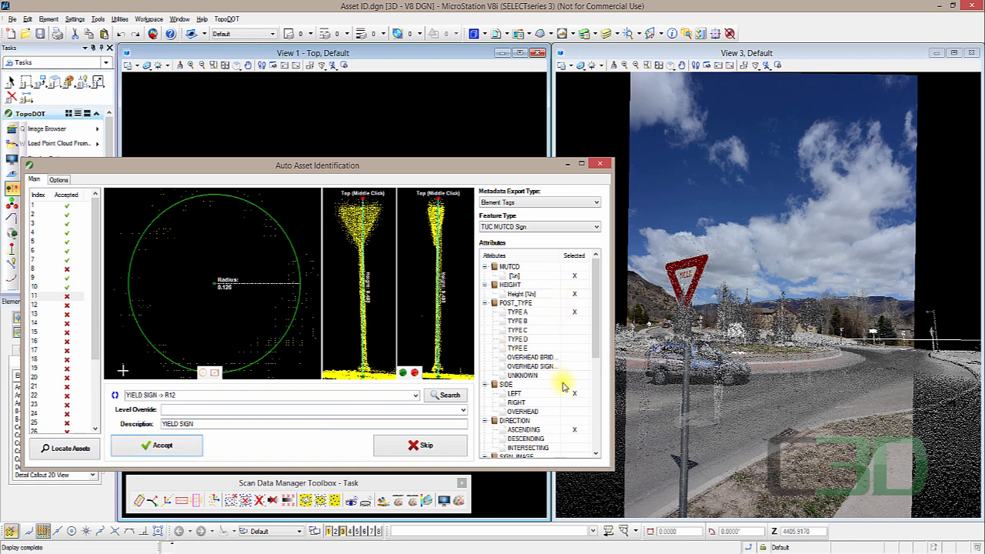
# - Set the next yield sign's POST_TYPE attribute to TYPE C
pyautogui.click(570, 321)
pyautogui.click(570, 331)
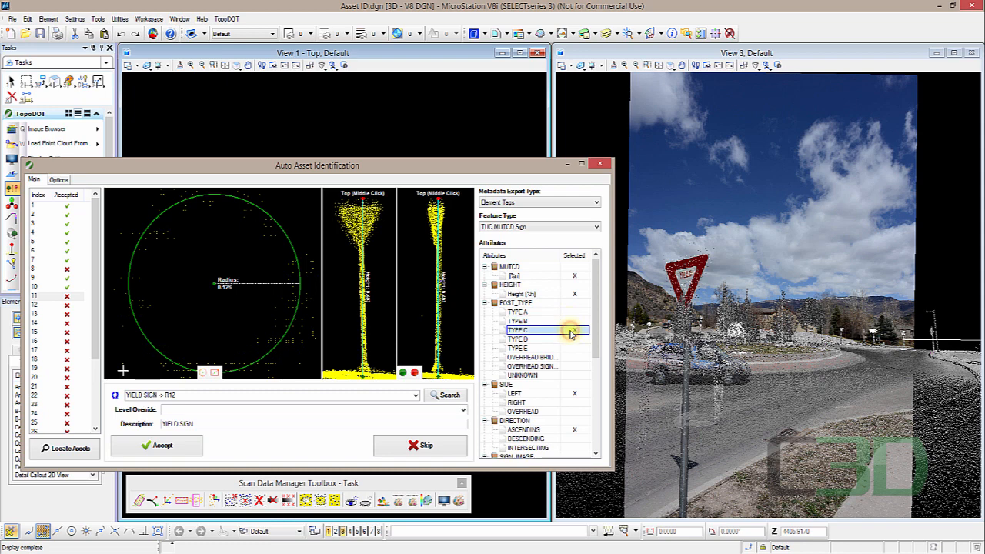
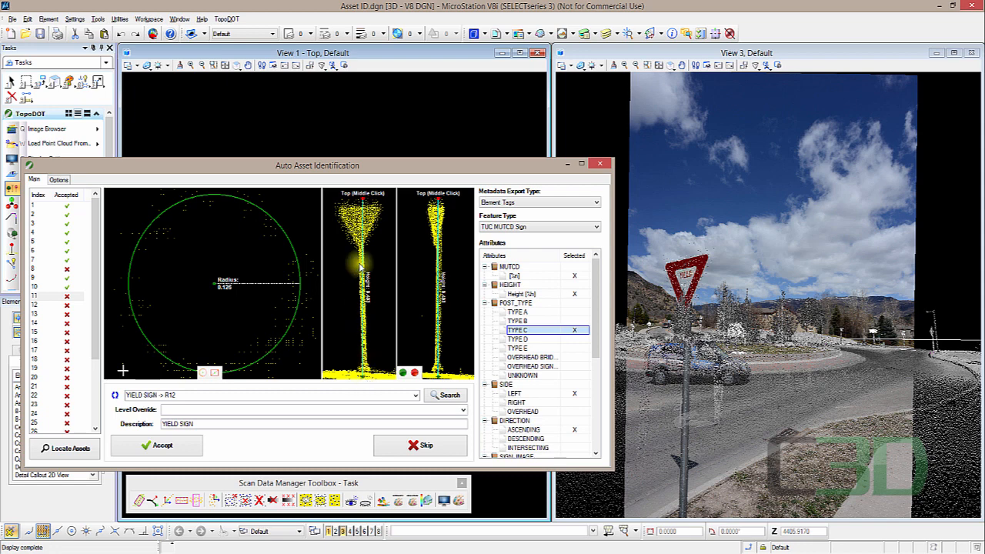
# - Mark the yield sign's Height attribute and accept the asset
pyautogui.click(573, 295)
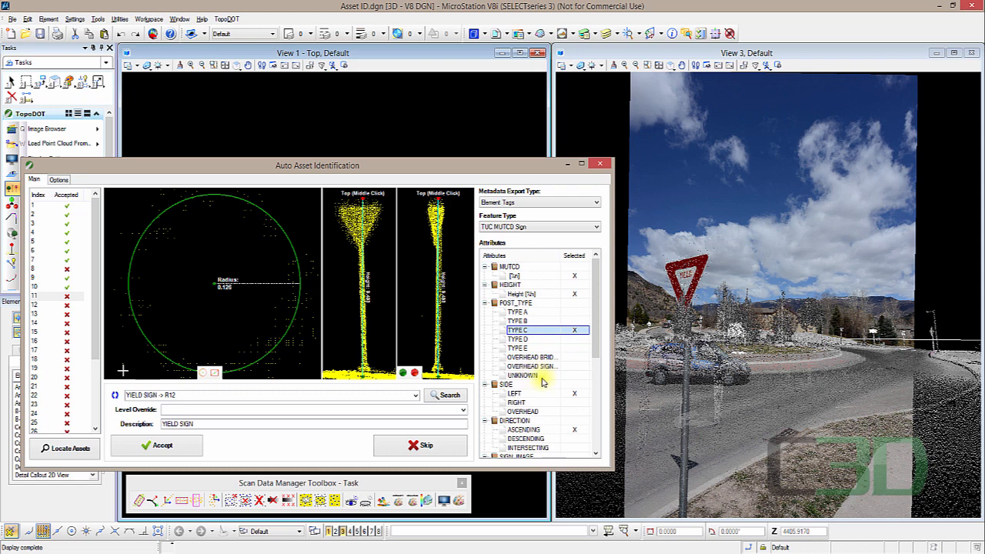
pyautogui.click(160, 444)
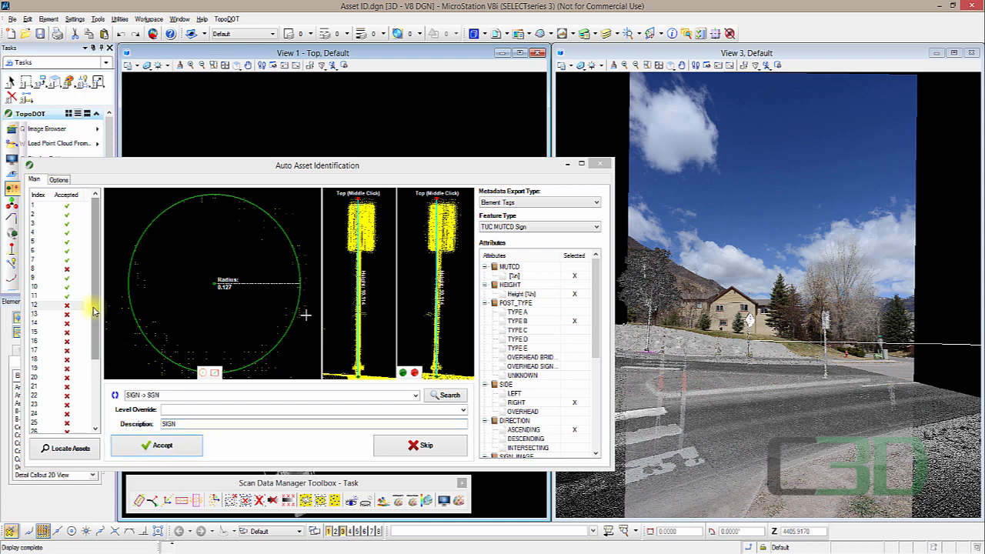
pyautogui.moveTo(93, 307); pyautogui.dragTo(96, 409)
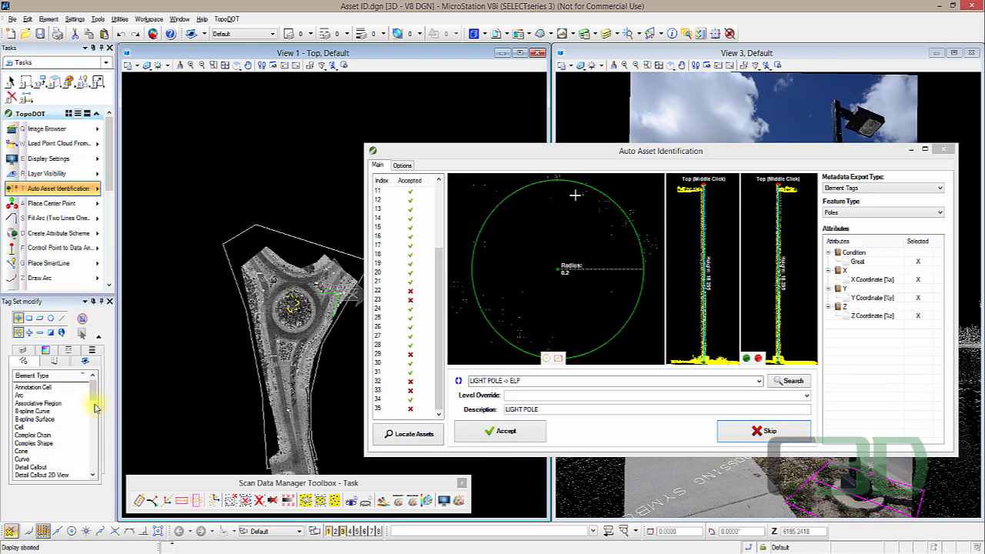
# - Zoom the top view in on a placed yield sign cell and review the Options tab settings
pyautogui.moveTo(441, 149); pyautogui.dragTo(474, 146)
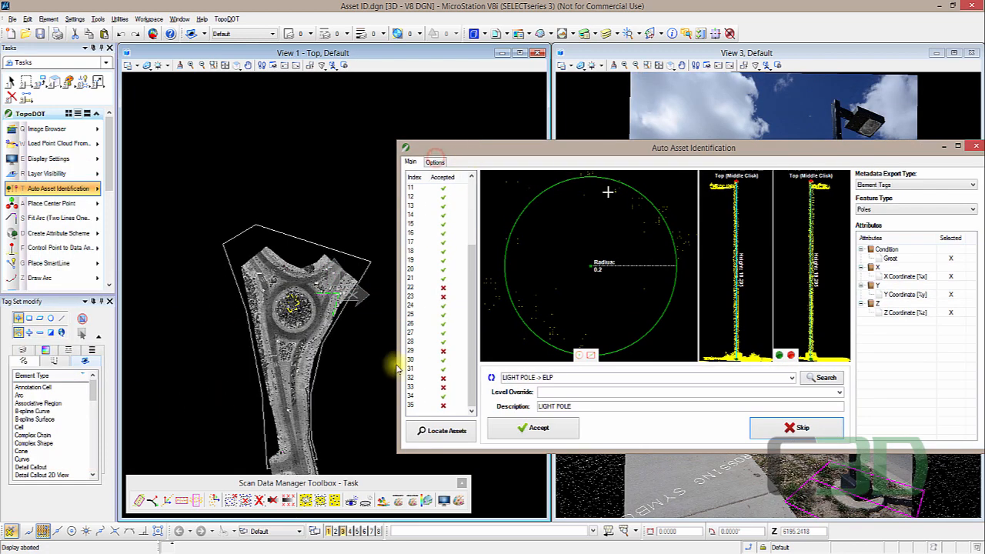
pyautogui.scroll(2, 301, 321)
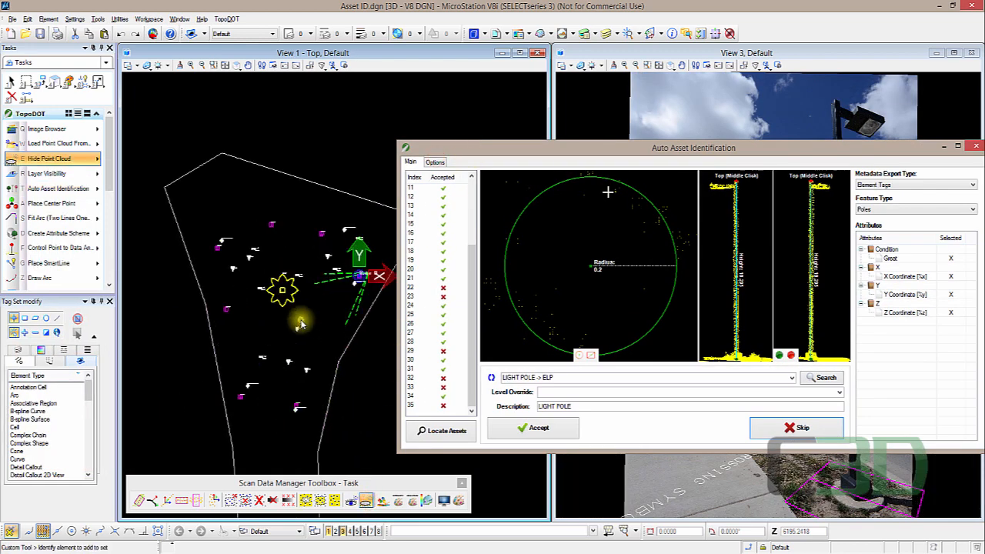
pyautogui.scroll(2, 285, 396)
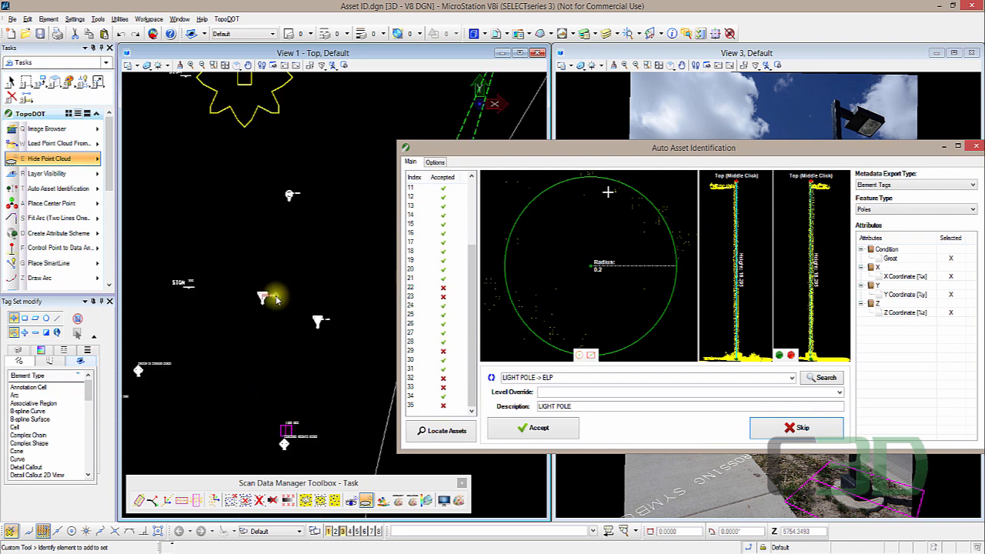
pyautogui.scroll(3, 275, 292)
pyautogui.click(436, 161)
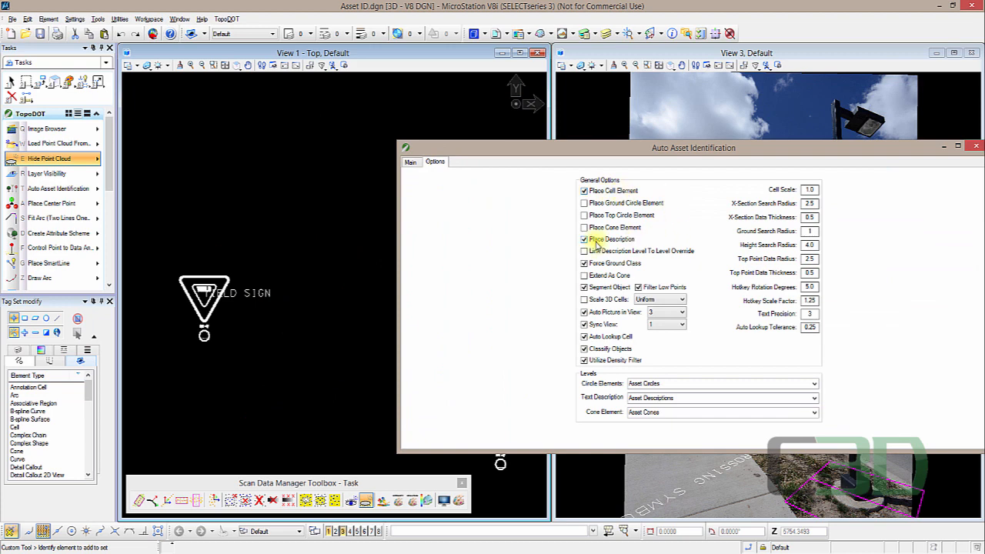
pyautogui.scroll(5, 199, 304)
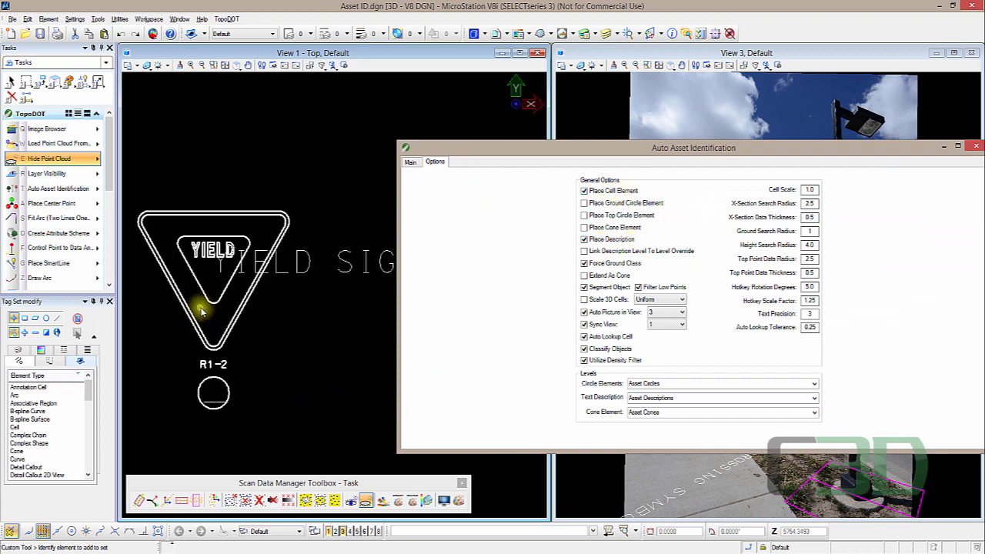
pyautogui.click(410, 163)
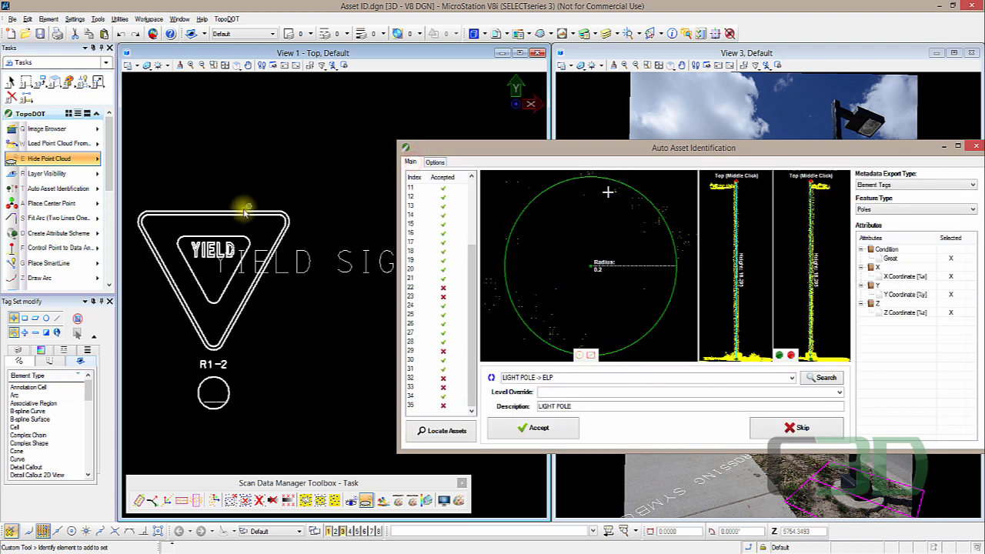
# - Select the yield sign cell and inspect its tag attributes in Element Information
pyautogui.click(217, 223)
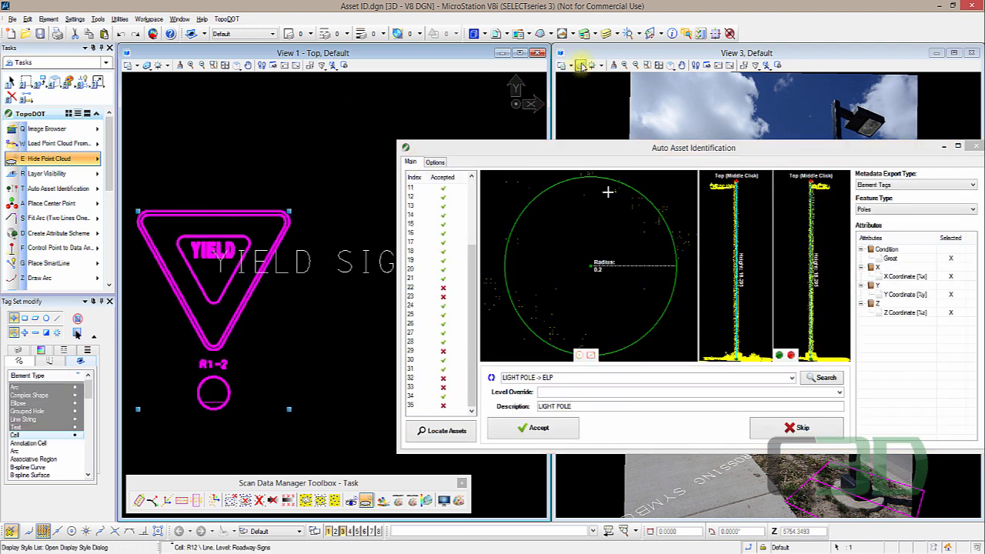
pyautogui.click(671, 35)
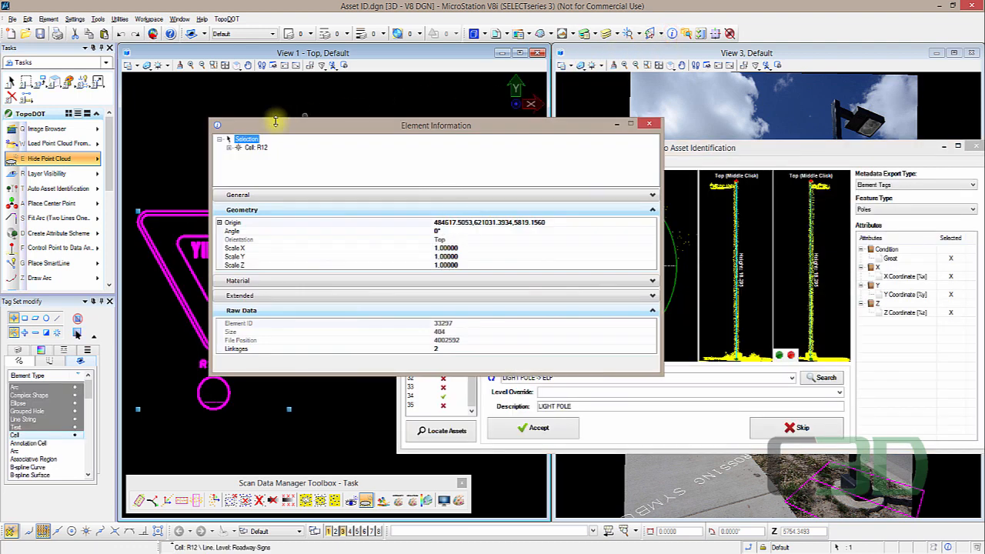
pyautogui.click(230, 148)
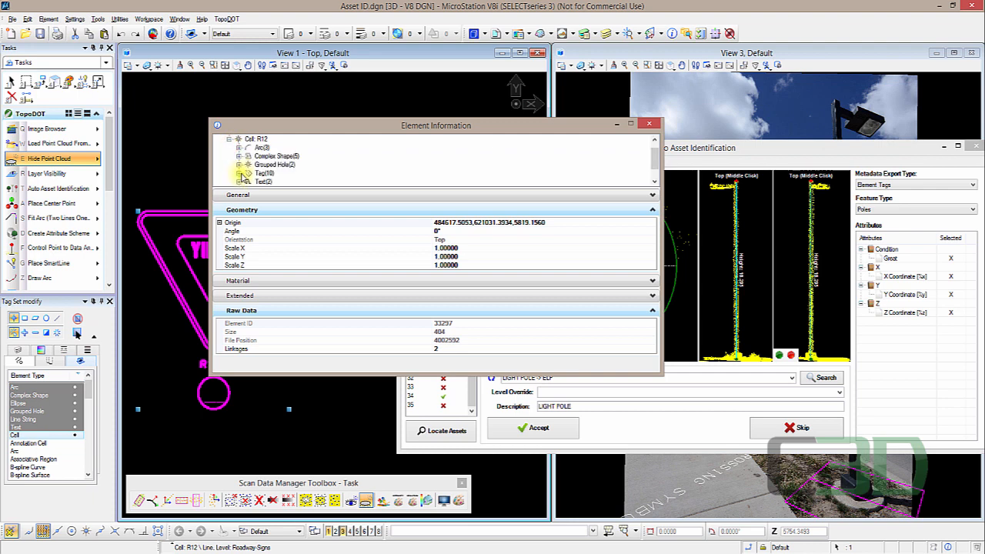
pyautogui.click(240, 174)
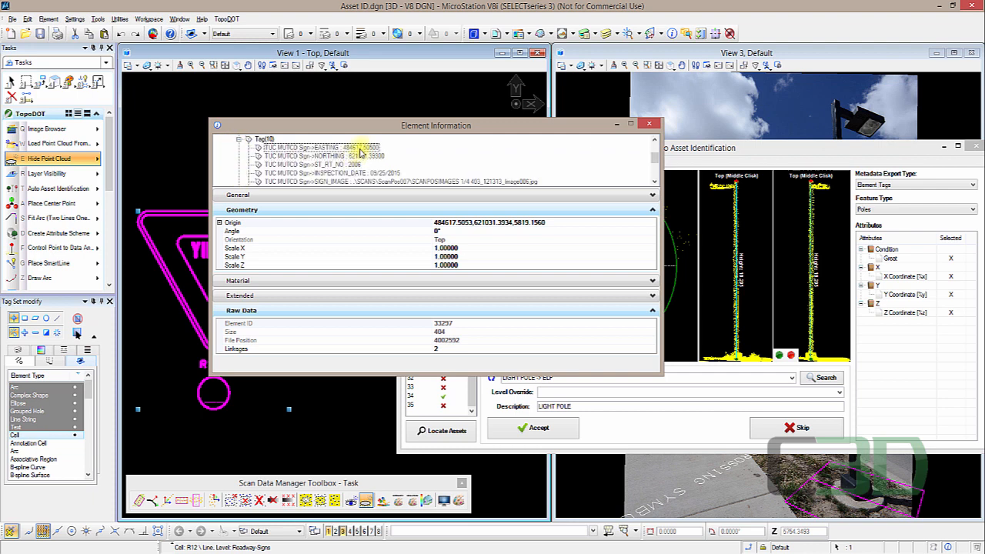
pyautogui.scroll(-3, 360, 165)
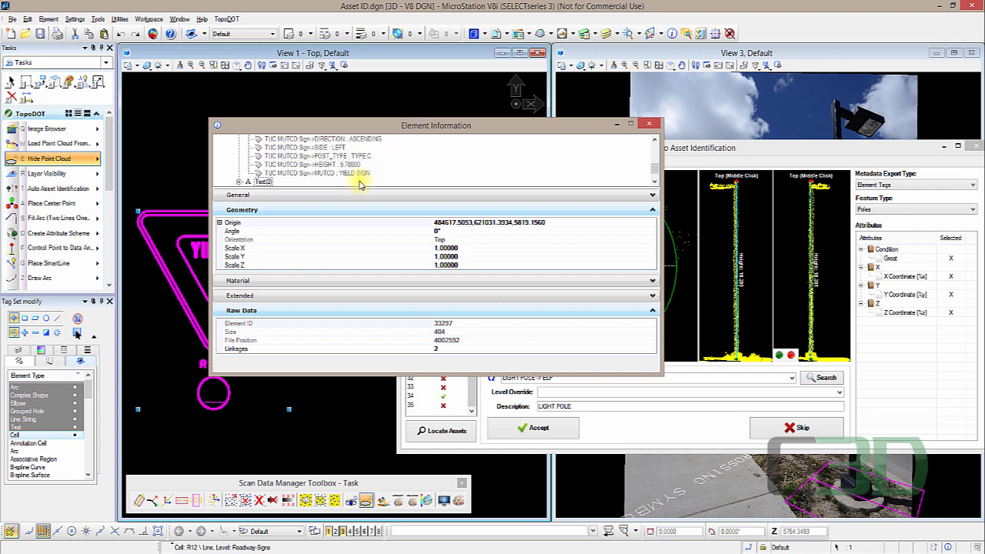
pyautogui.scroll(3, 360, 177)
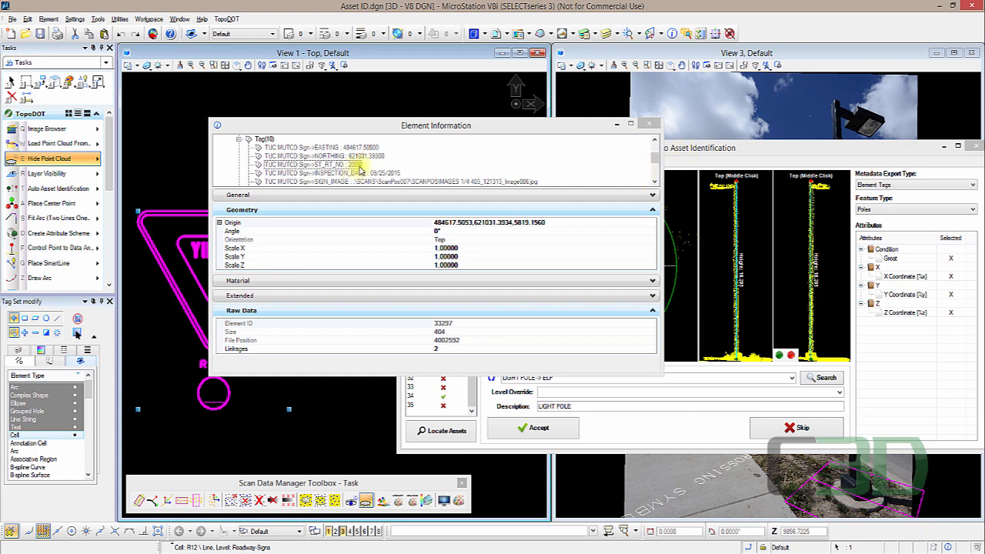
pyautogui.click(384, 181)
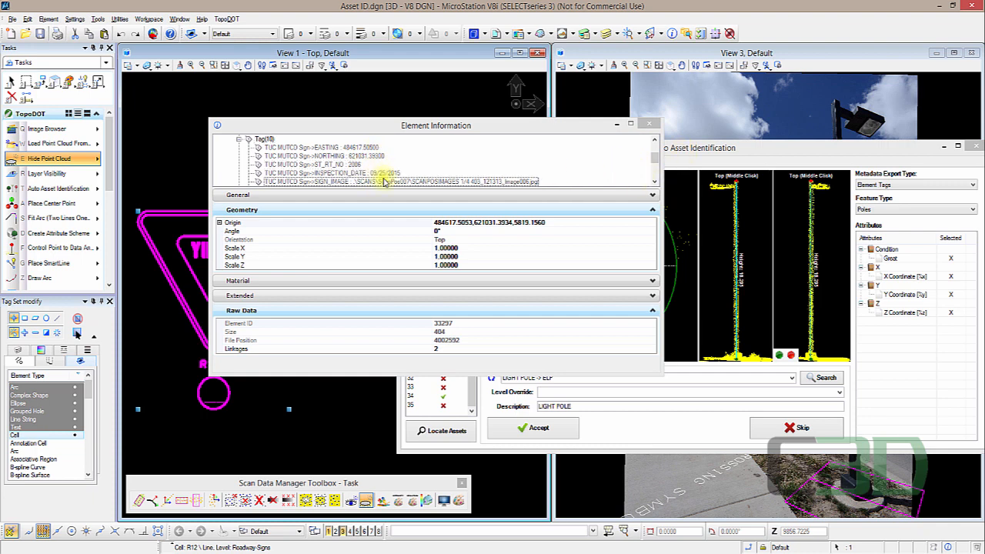
pyautogui.click(650, 125)
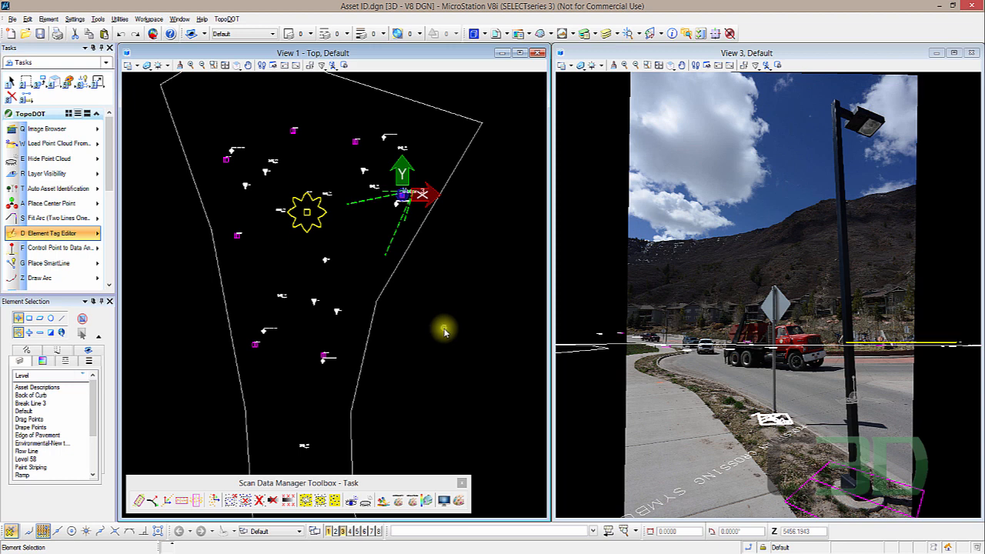
# - Open the Element Tag Editor from TopoDOT's Export Toolbox
pyautogui.click(68, 238)
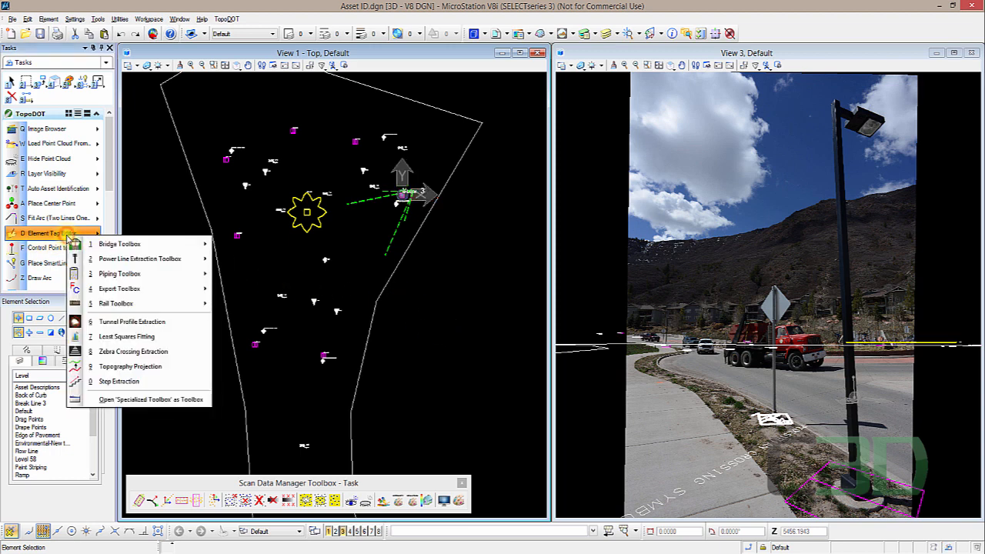
pyautogui.moveTo(174, 295)
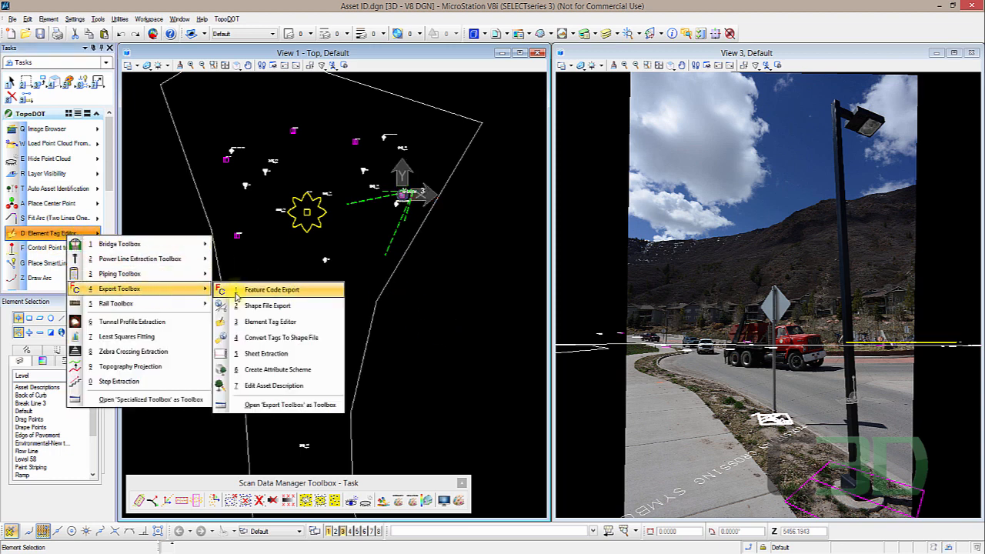
pyautogui.click(324, 325)
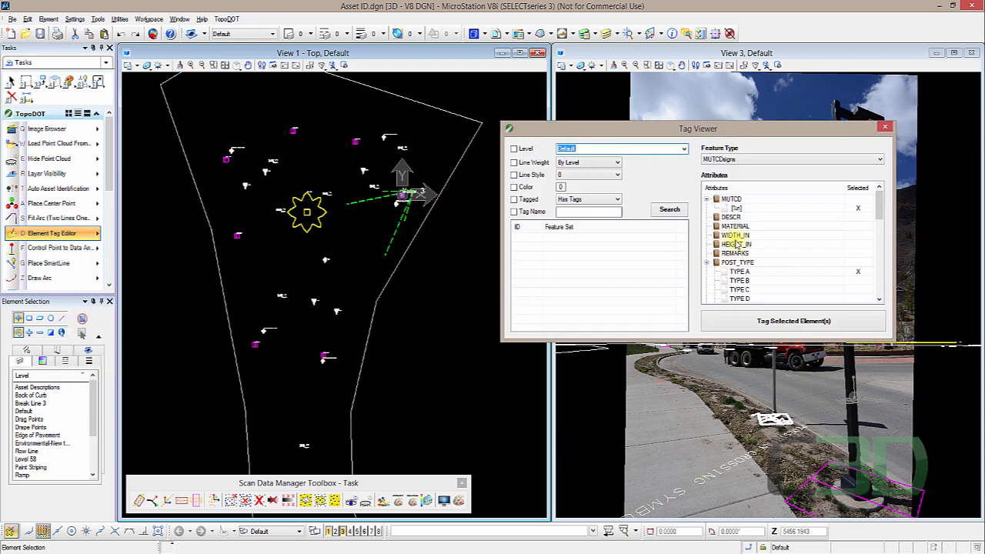
pyautogui.moveTo(695, 133); pyautogui.dragTo(690, 202)
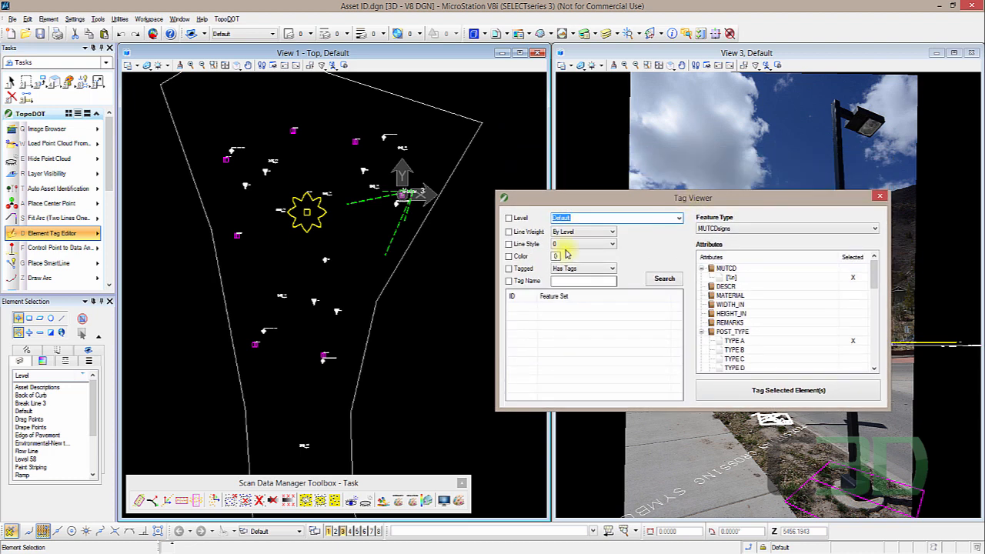
pyautogui.click(389, 325)
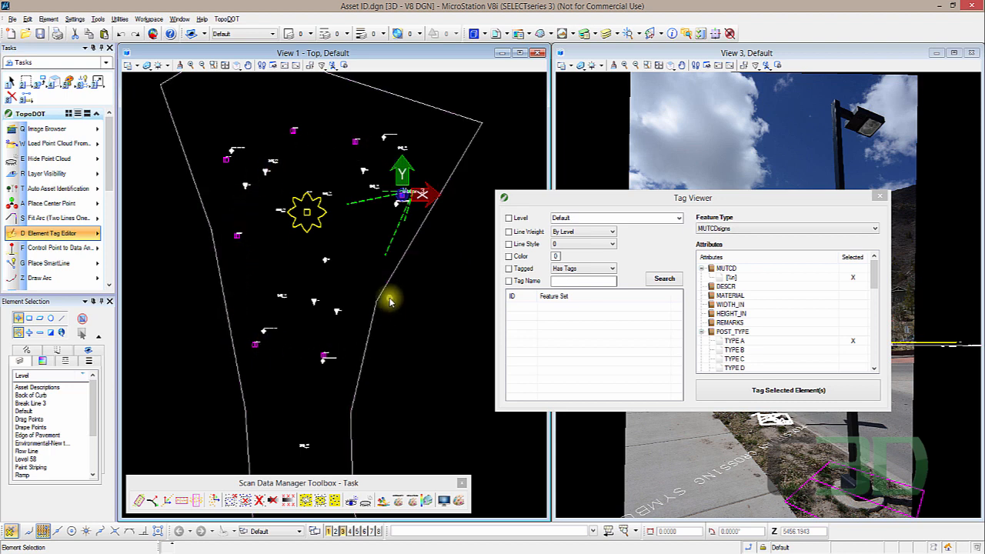
# - Box-select the sign elements, keep only the Roadway-Signs level, and tag them with the MUTCDsigns feature type
pyautogui.moveTo(177, 270); pyautogui.dragTo(419, 380)
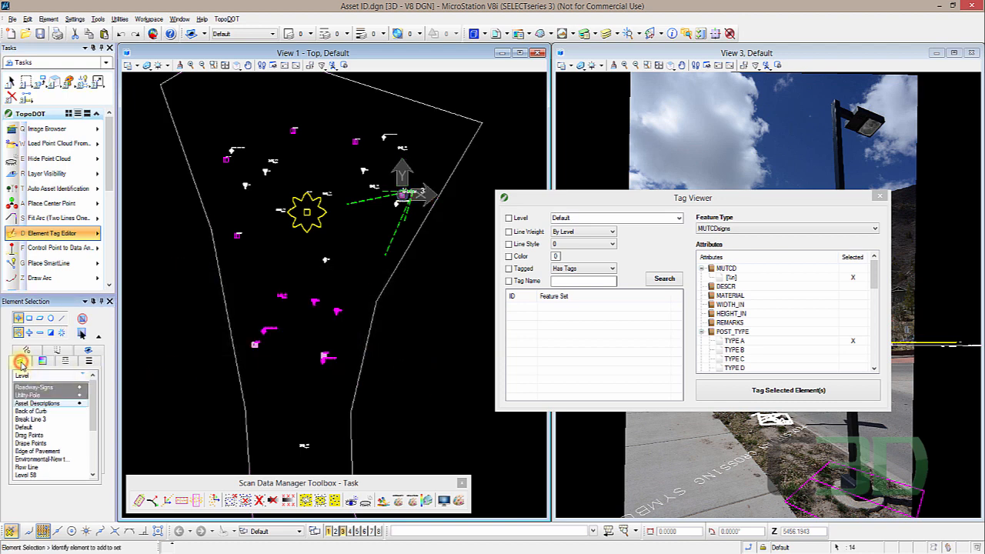
pyautogui.click(29, 395)
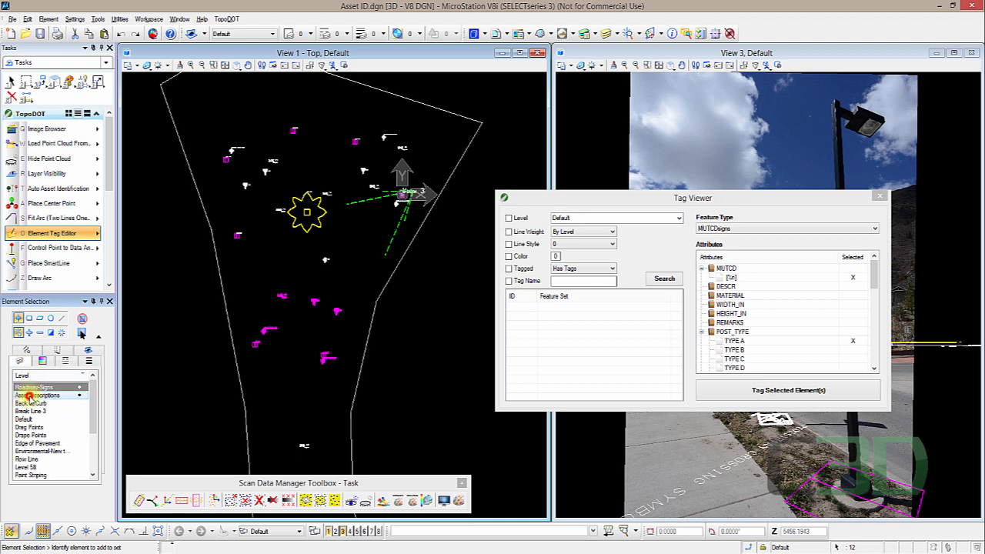
pyautogui.click(31, 395)
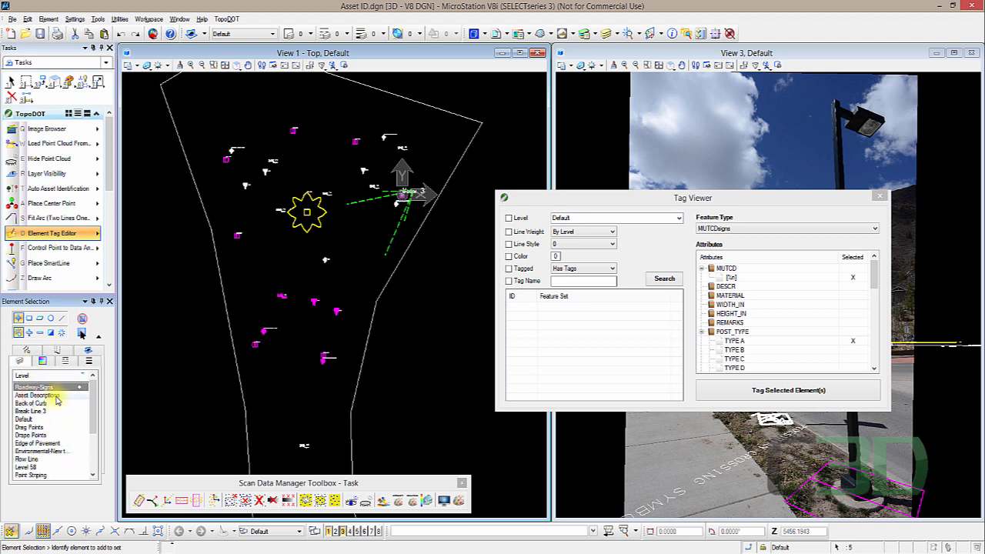
pyautogui.click(793, 391)
pyautogui.click(418, 312)
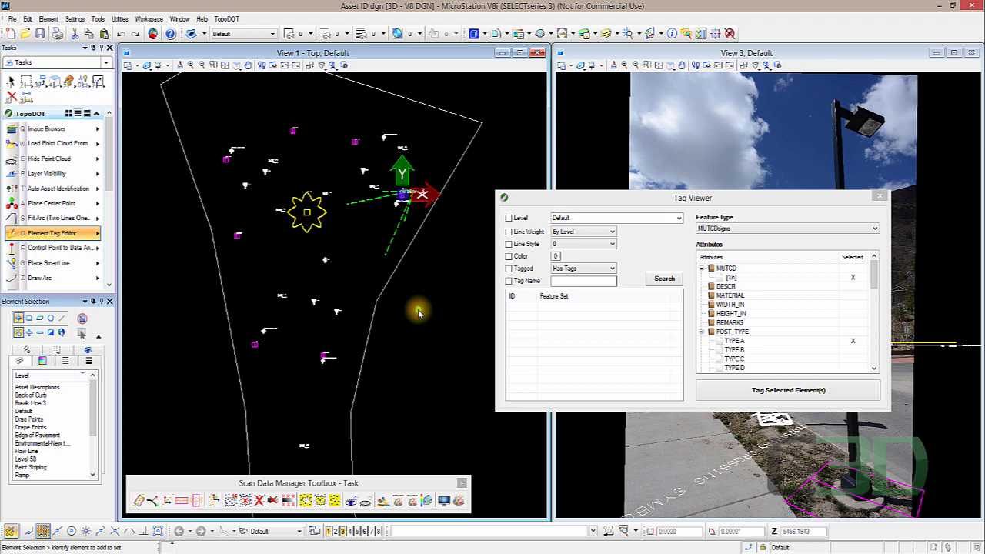
# - Search the Tag Viewer for elements that have tags
pyautogui.click(658, 279)
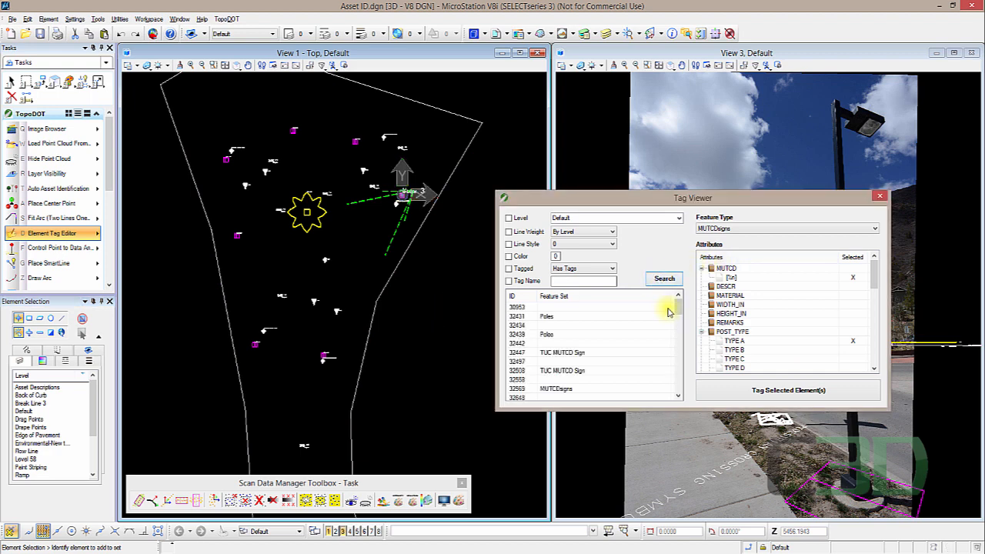
pyautogui.moveTo(678, 308)
pyautogui.mouseDown()
pyautogui.moveTo(682, 383)
pyautogui.moveTo(679, 308)
pyautogui.mouseUp()
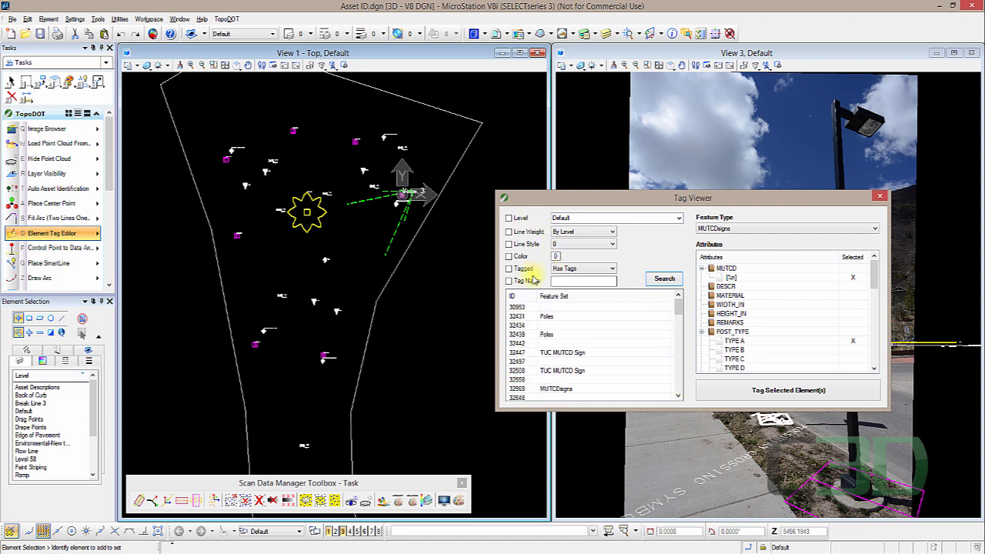
pyautogui.click(509, 269)
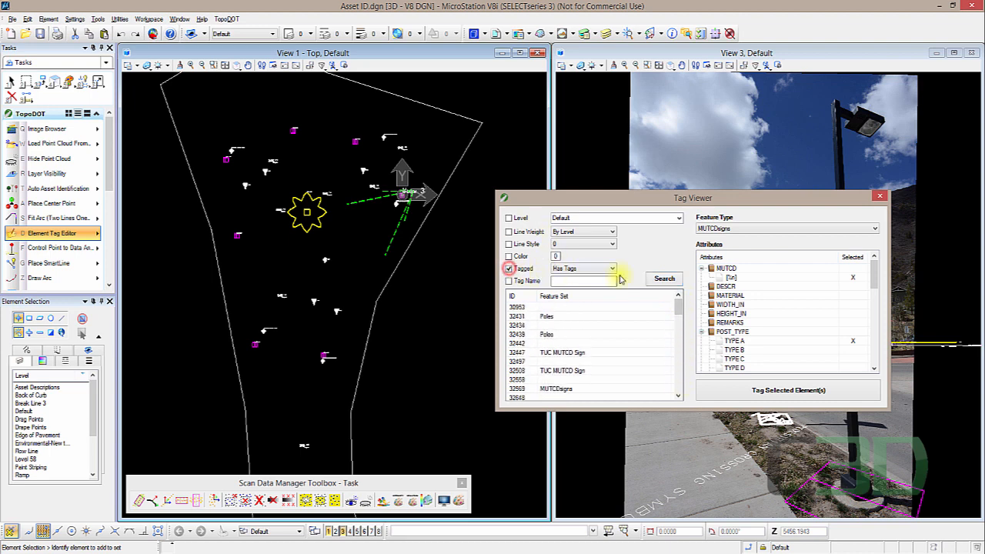
pyautogui.click(662, 279)
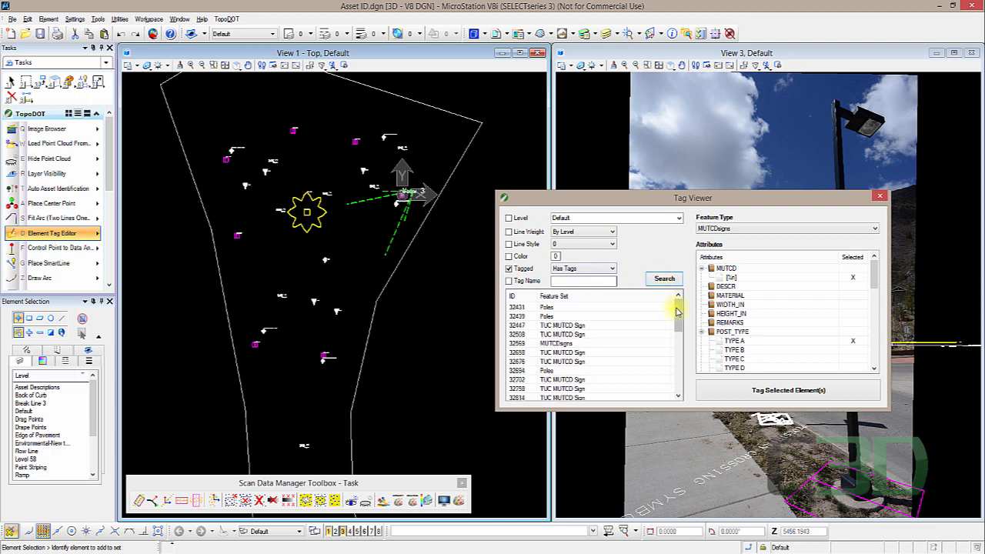
pyautogui.scroll(-10, 676, 319)
pyautogui.scroll(10, 677, 308)
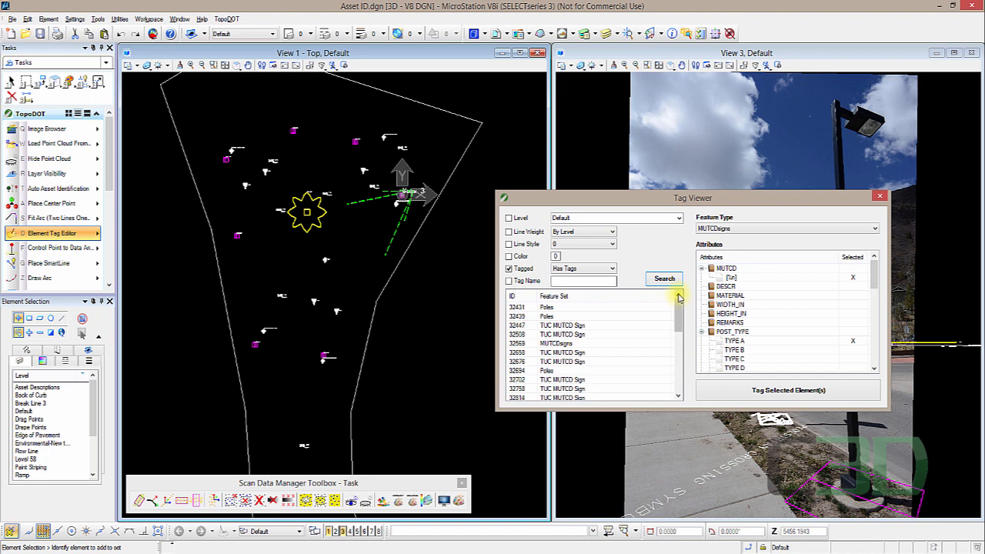
pyautogui.click(679, 217)
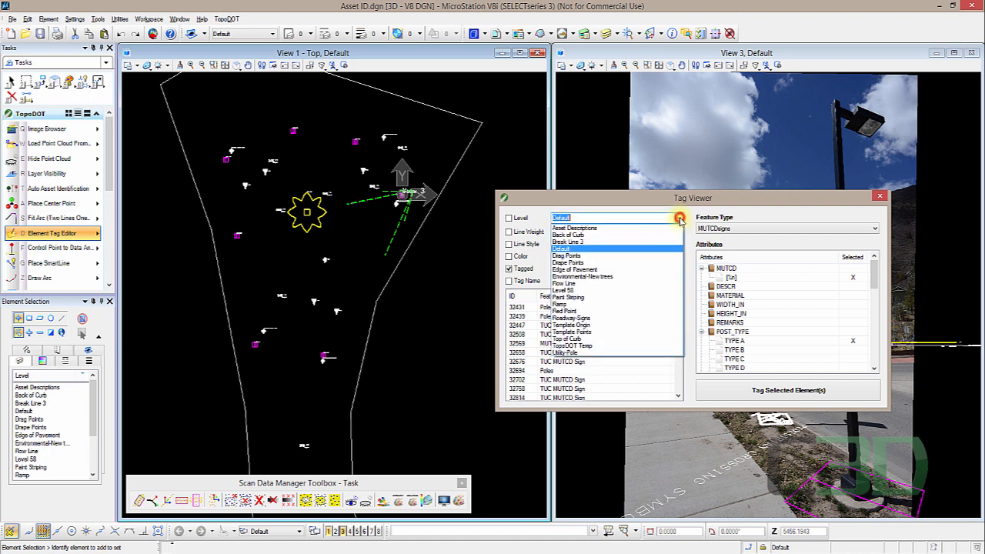
pyautogui.click(537, 203)
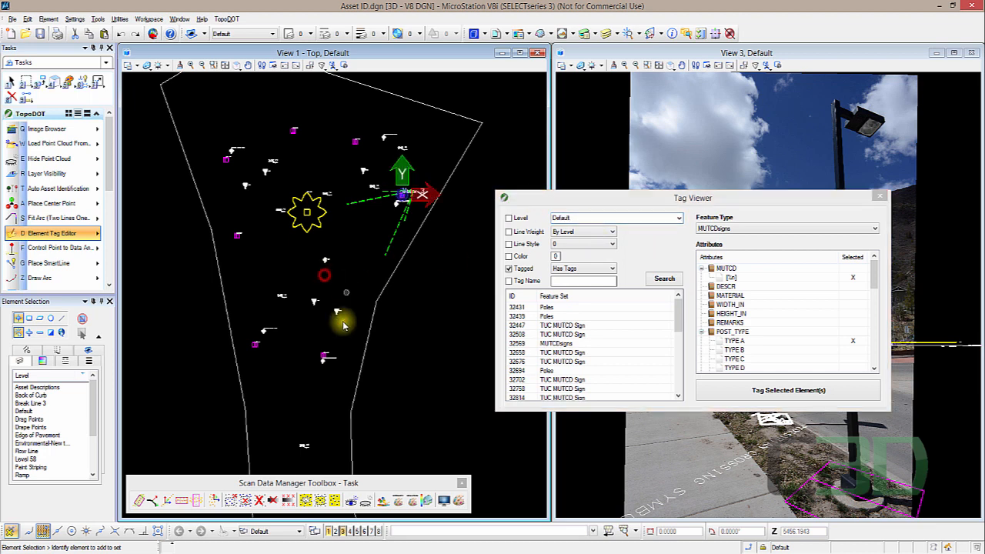
# - Check the yield sign's line weight, then search the Tag Viewer for tagged elements with line weight 4
pyautogui.scroll(5, 317, 308)
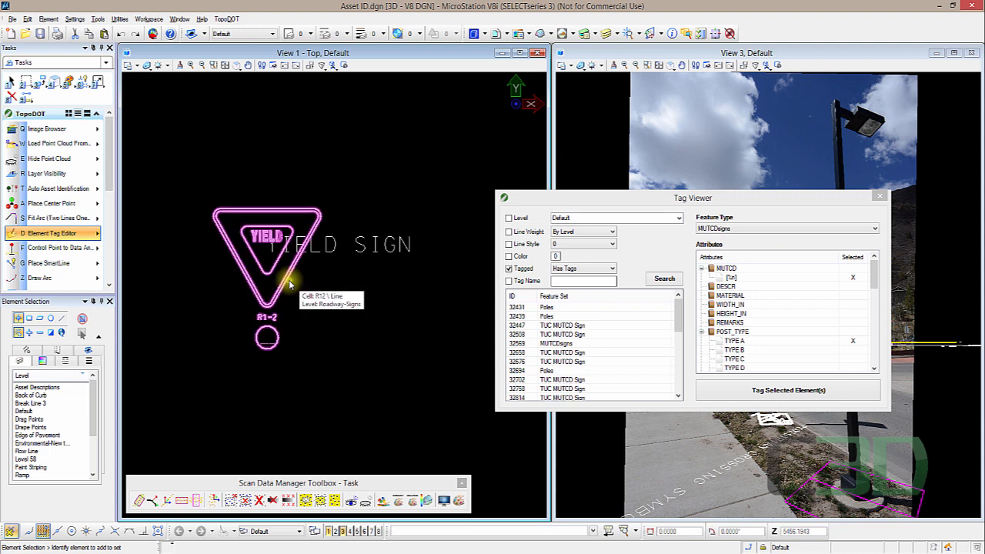
pyautogui.click(291, 285)
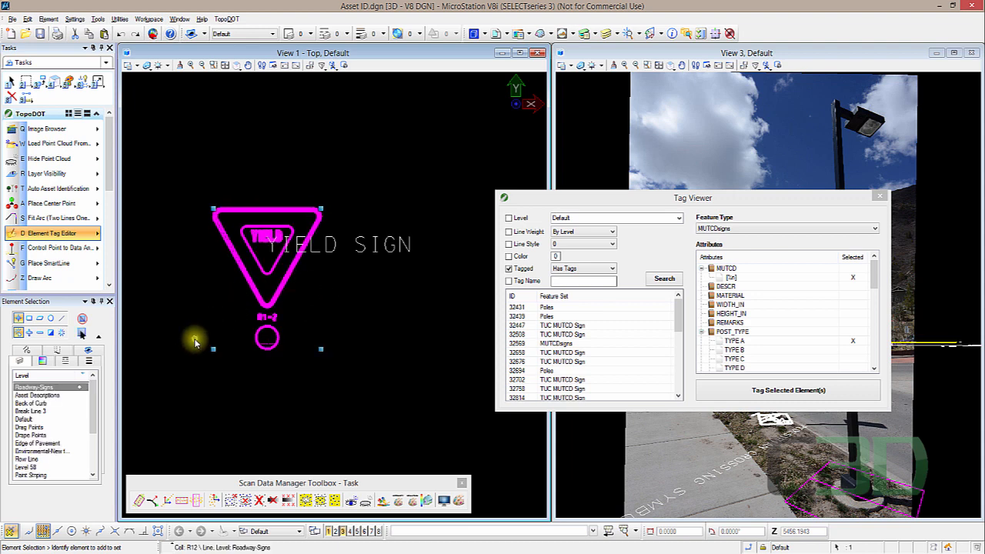
pyautogui.click(92, 360)
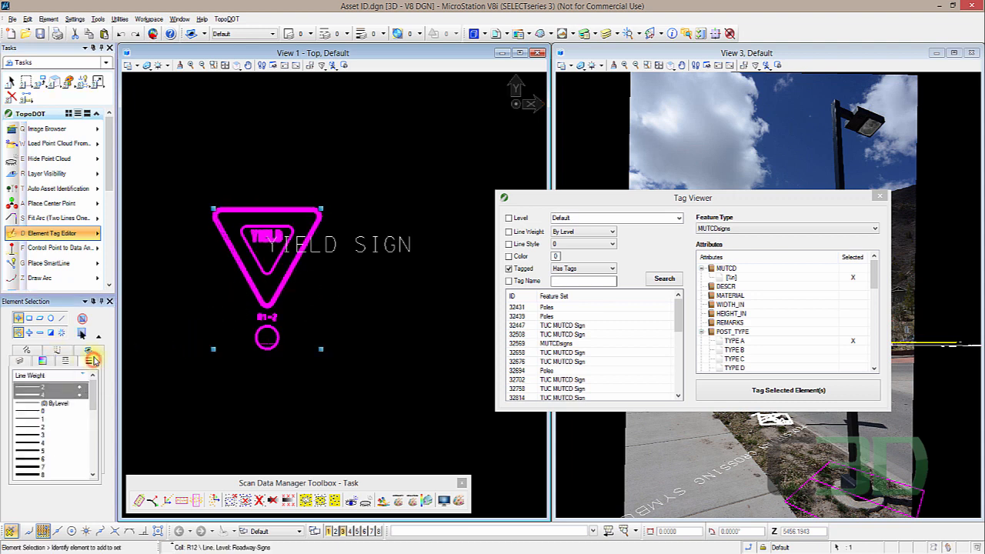
pyautogui.click(40, 390)
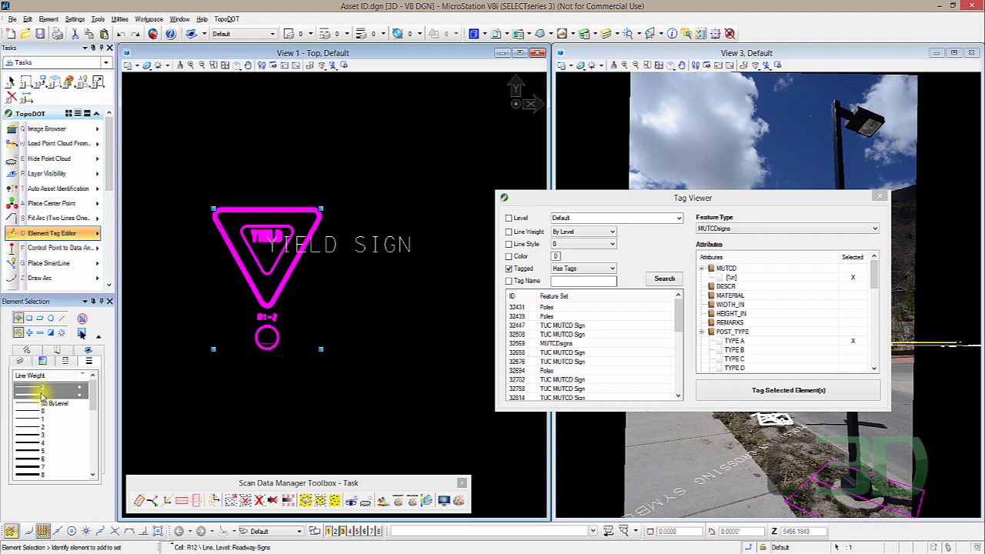
pyautogui.click(508, 232)
pyautogui.click(582, 231)
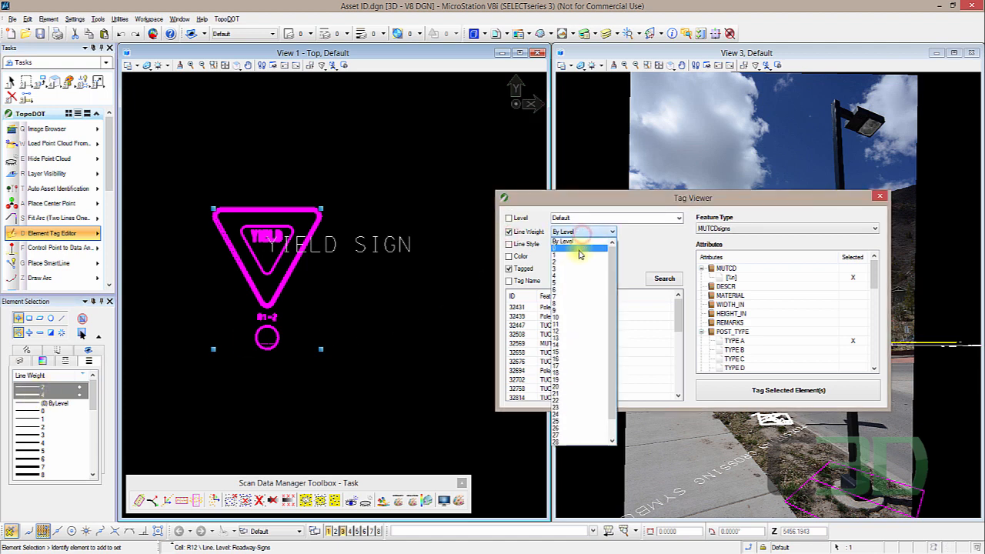
pyautogui.click(578, 274)
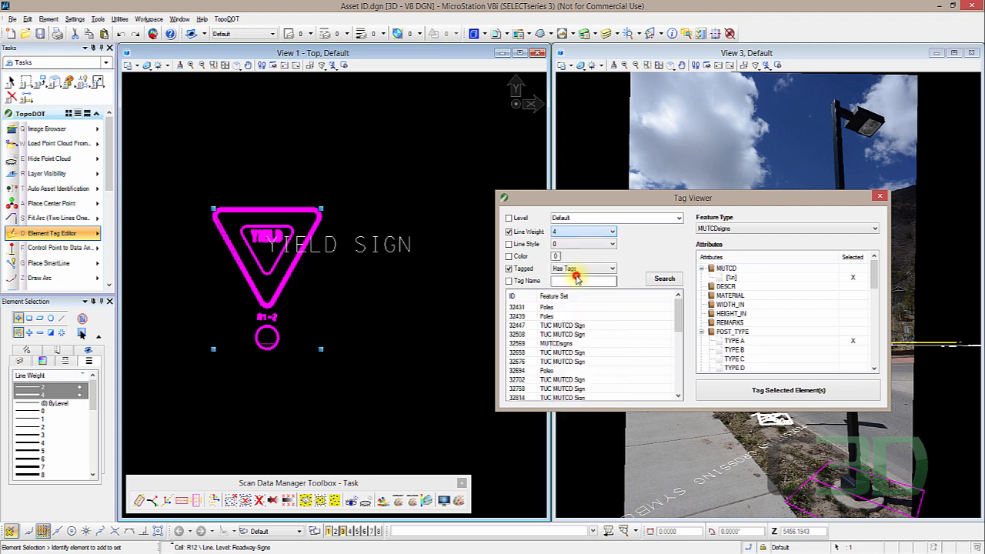
pyautogui.click(665, 278)
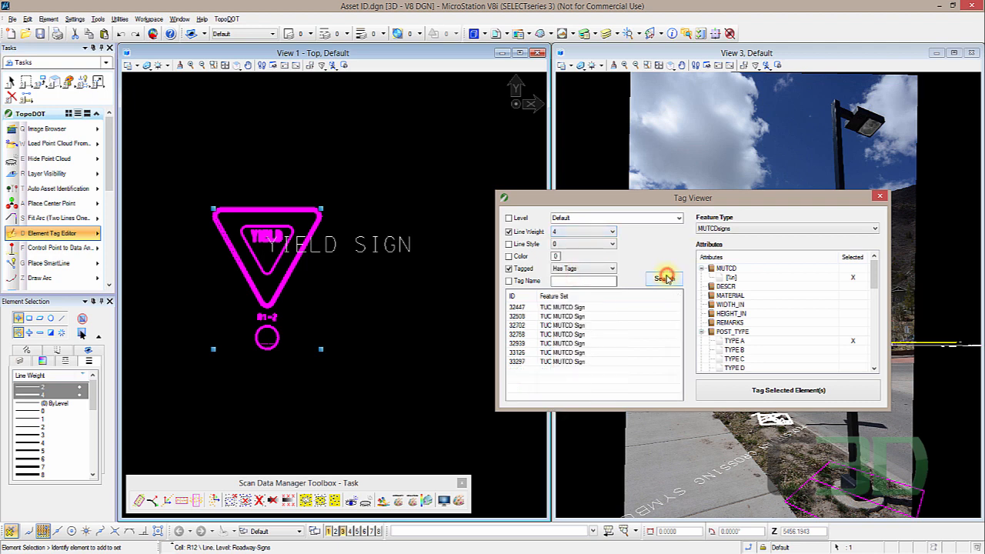
# - Step through the found sign IDs one by one to review each sign's tag attributes
pyautogui.click(566, 308)
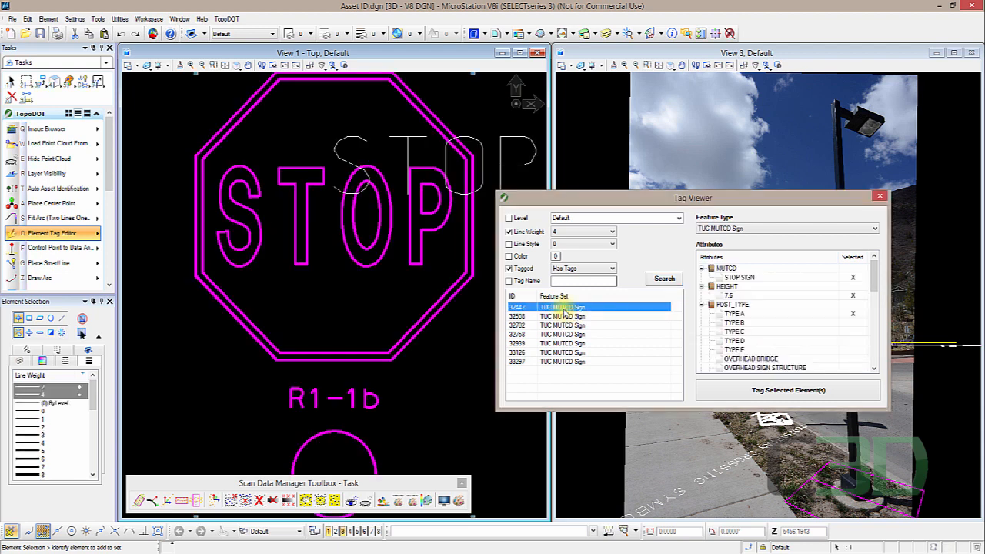
pyautogui.press('Down')
pyautogui.press('Down')
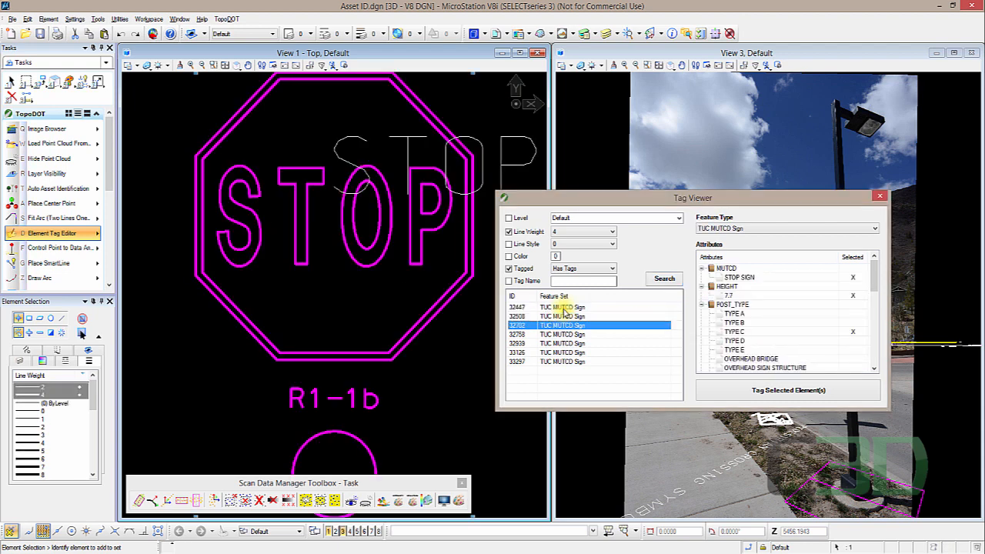
pyautogui.press('Up')
pyautogui.press('Down')
pyautogui.press('Down')
pyautogui.press('Down')
pyautogui.press('Down')
pyautogui.press('Down')
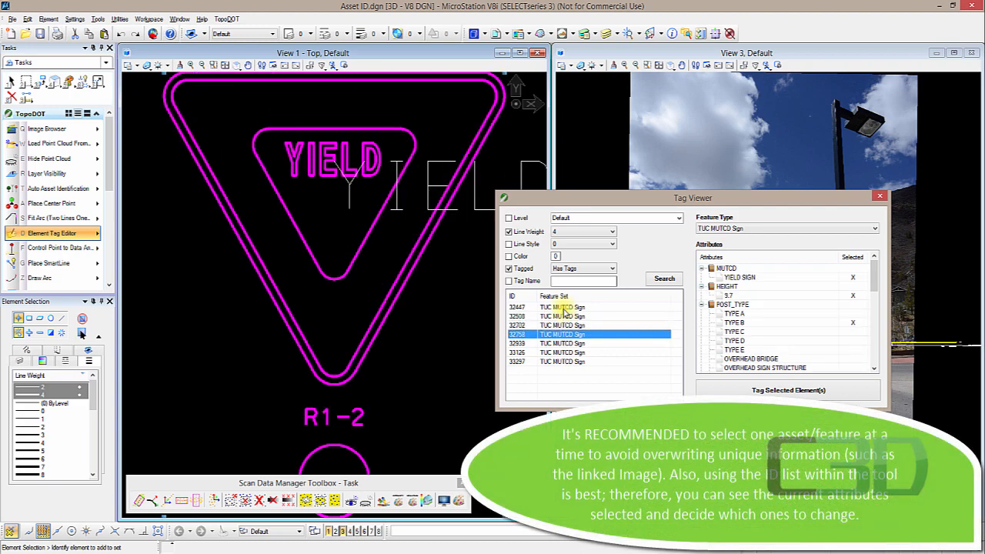
pyautogui.press('Up')
pyautogui.press('Up')
pyautogui.press('Up')
pyautogui.press('Up')
pyautogui.press('Up')
pyautogui.press('Up')
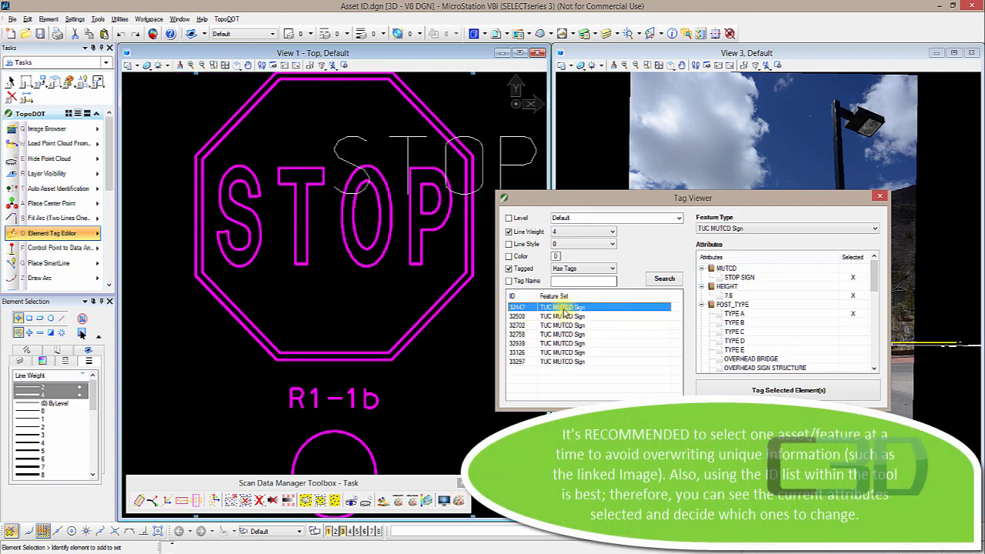
pyautogui.press('Down')
pyautogui.press('Down')
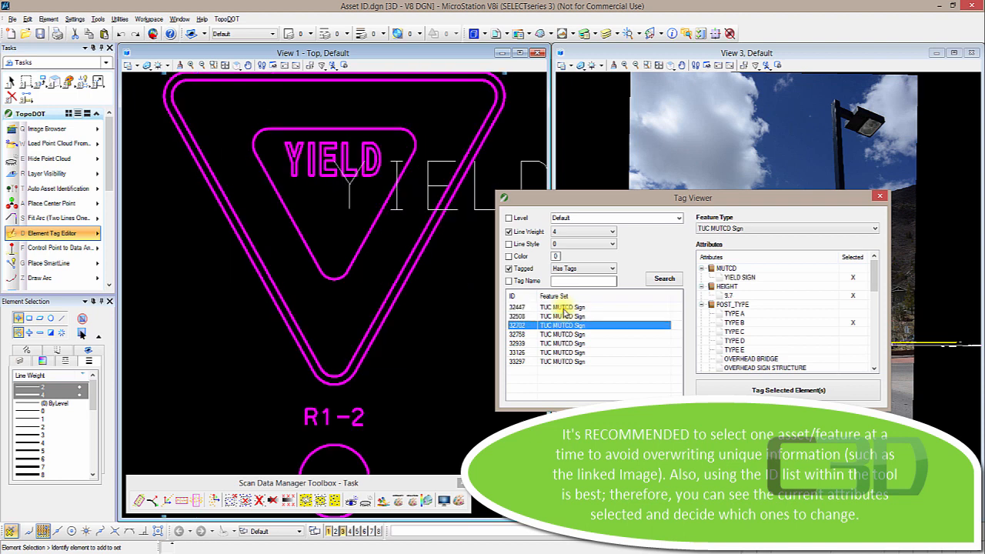
# - Select the last five signs in the ID list, set their POST_TYPE to TYPE E, and tag them
pyautogui.keyDown('shift'); pyautogui.click(569, 362); pyautogui.keyUp('shift')
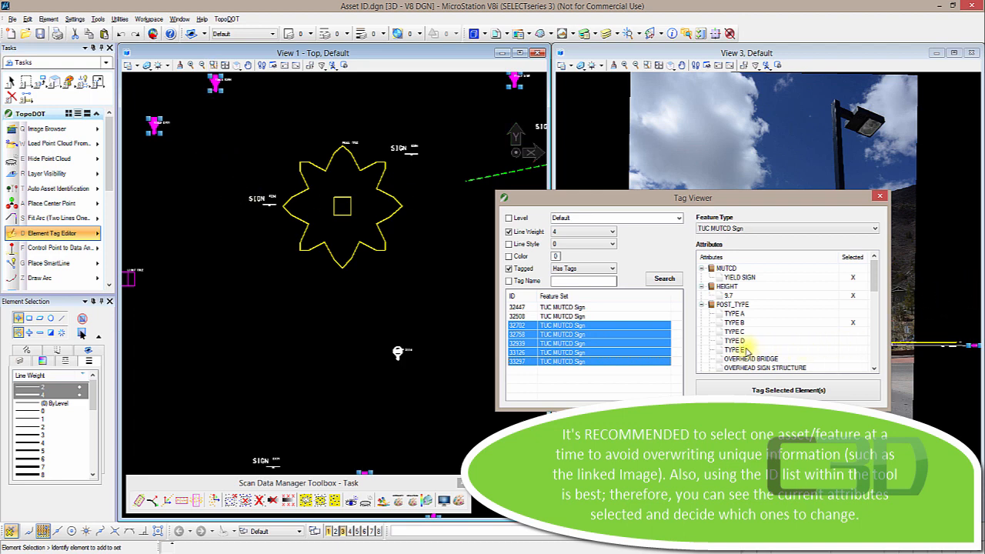
pyautogui.click(772, 350)
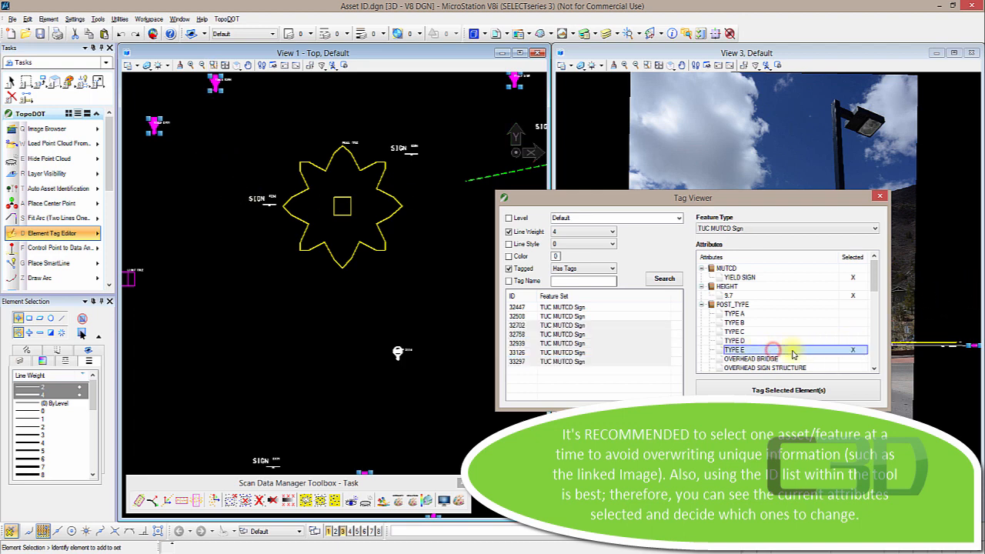
pyautogui.moveTo(875, 278)
pyautogui.mouseDown()
pyautogui.moveTo(877, 361)
pyautogui.moveTo(876, 277)
pyautogui.mouseUp()
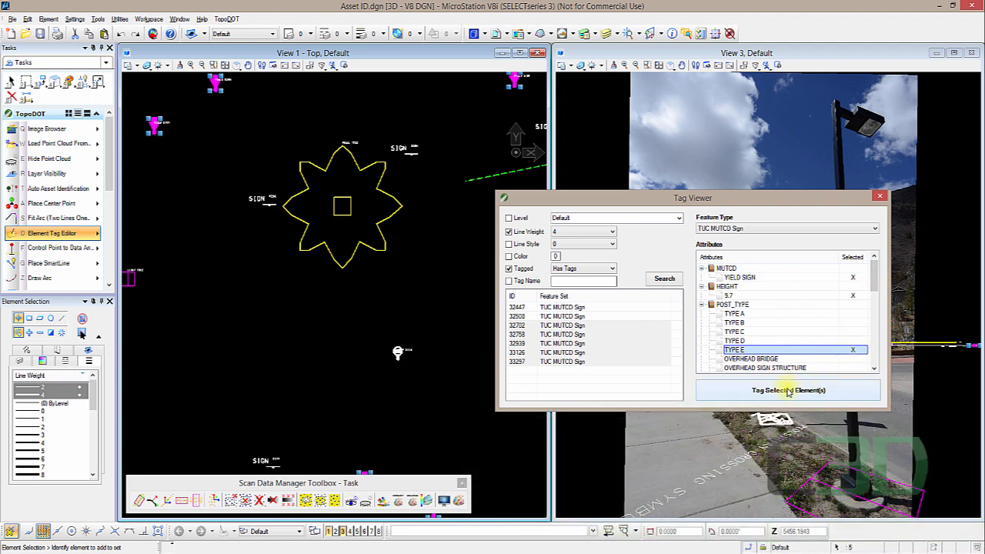
pyautogui.click(788, 391)
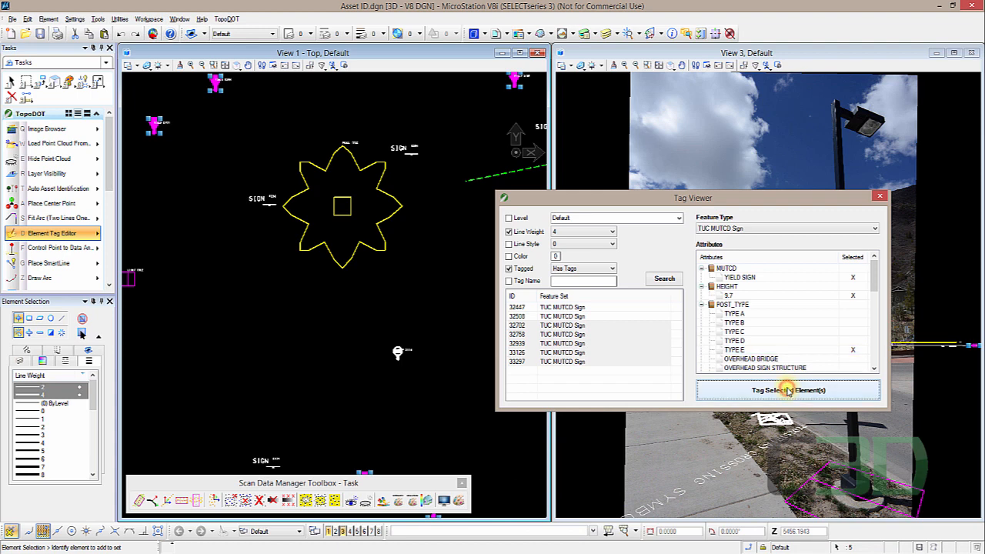
# - Select one of the retagged signs and inspect its tag values in Element Information
pyautogui.click(382, 313)
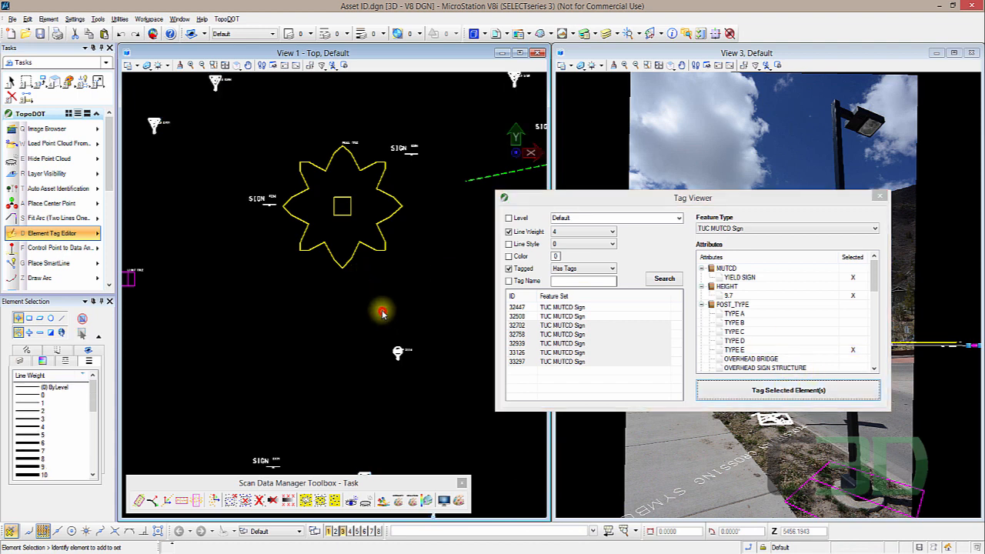
pyautogui.click(152, 122)
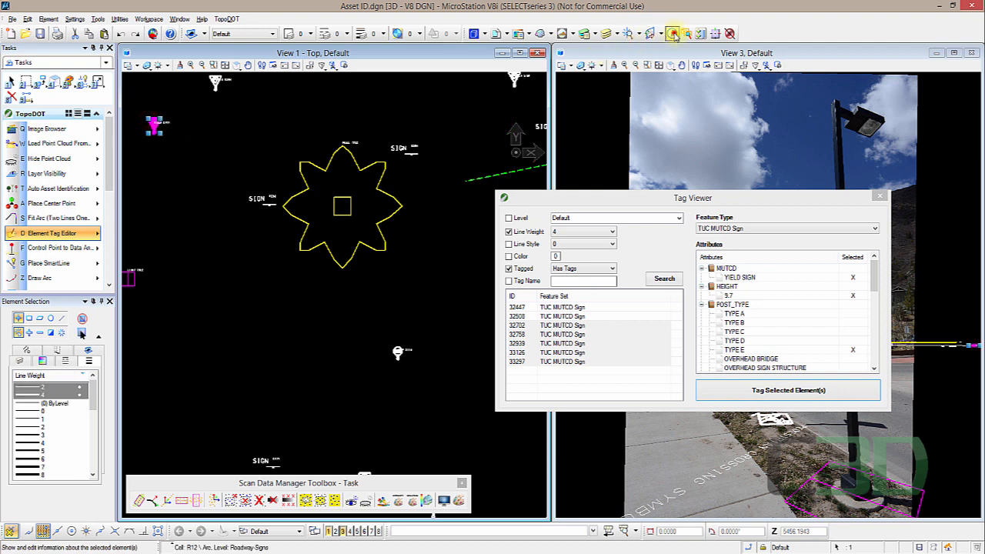
pyautogui.click(672, 33)
pyautogui.click(228, 147)
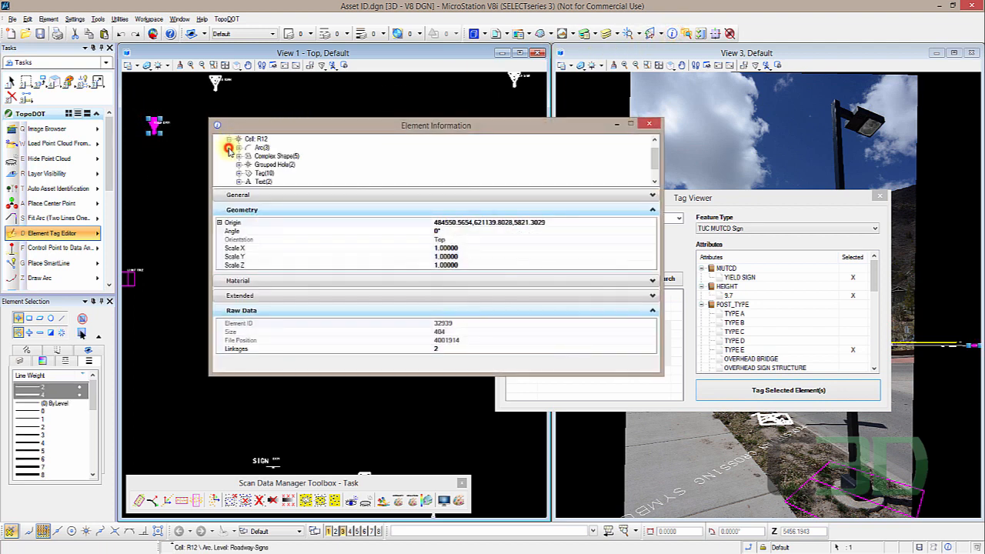
pyautogui.click(239, 173)
pyautogui.scroll(-2, 329, 171)
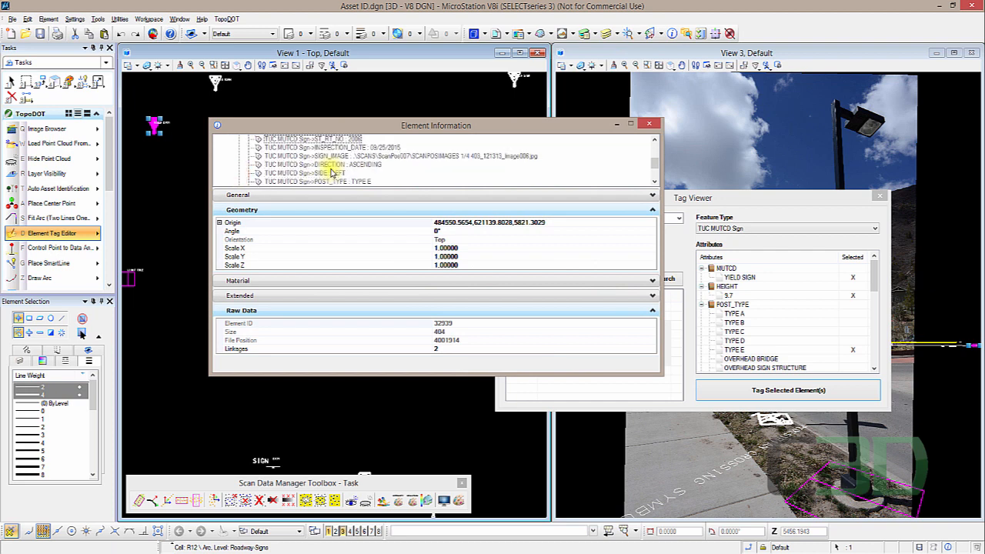
pyautogui.click(363, 157)
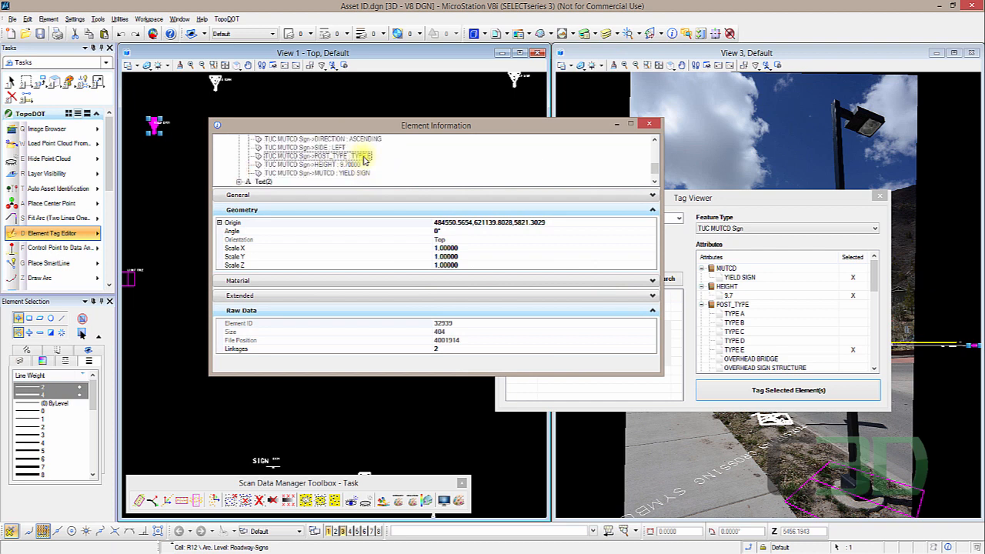
pyautogui.moveTo(341, 132); pyautogui.dragTo(565, 177)
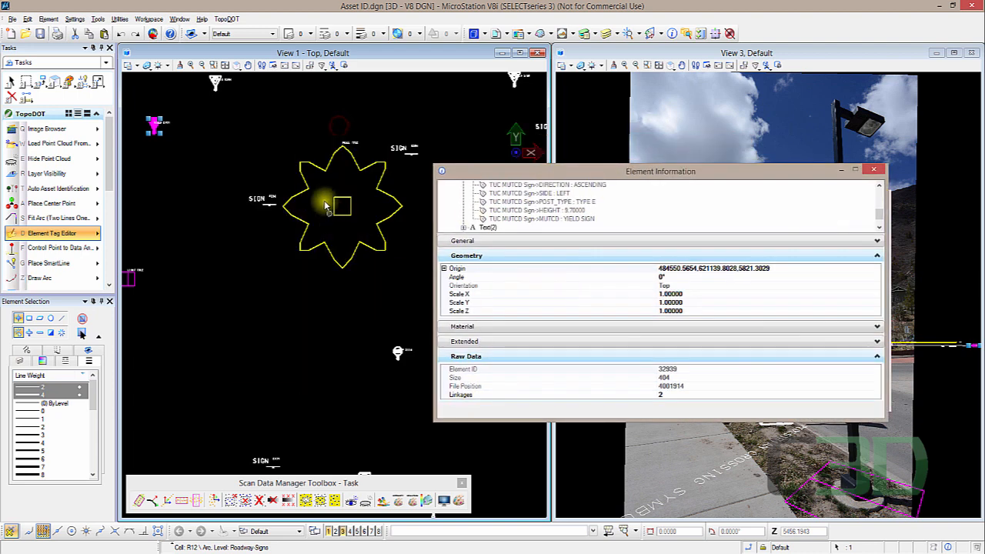
# - Inspect the stop sign's tag values in Element Information and review its entry in the Tag Viewer list
pyautogui.scroll(4, 368, 286)
pyautogui.click(361, 286)
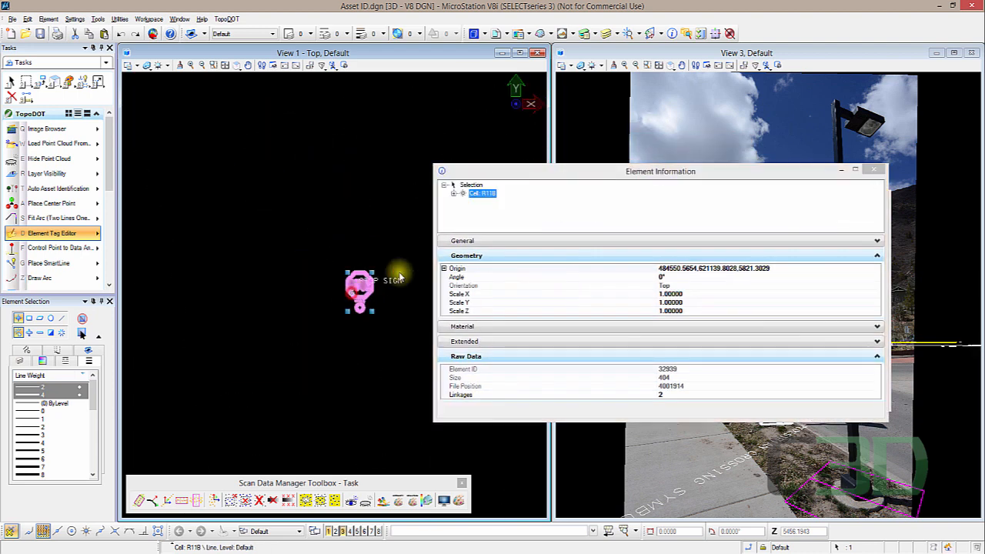
pyautogui.click(454, 193)
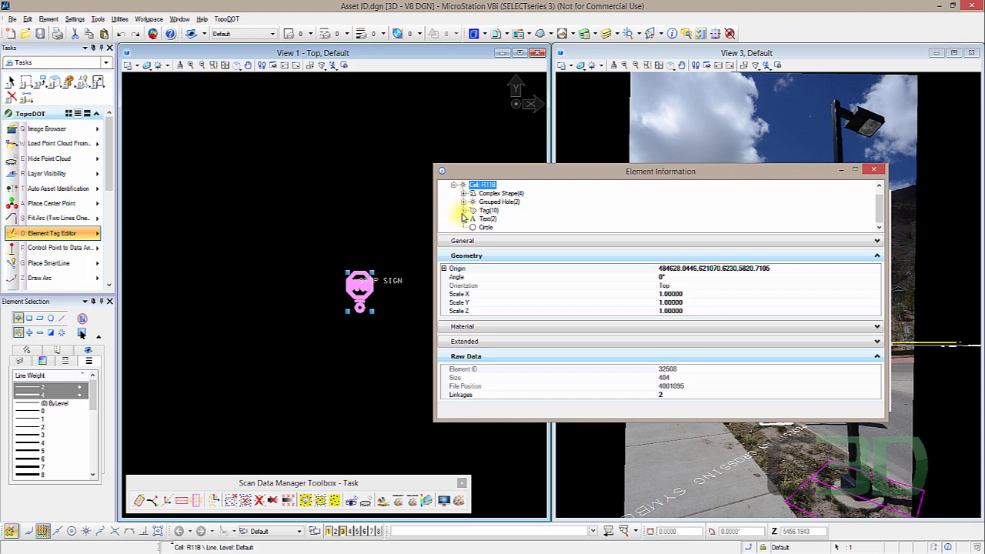
pyautogui.click(463, 212)
pyautogui.scroll(-2, 561, 204)
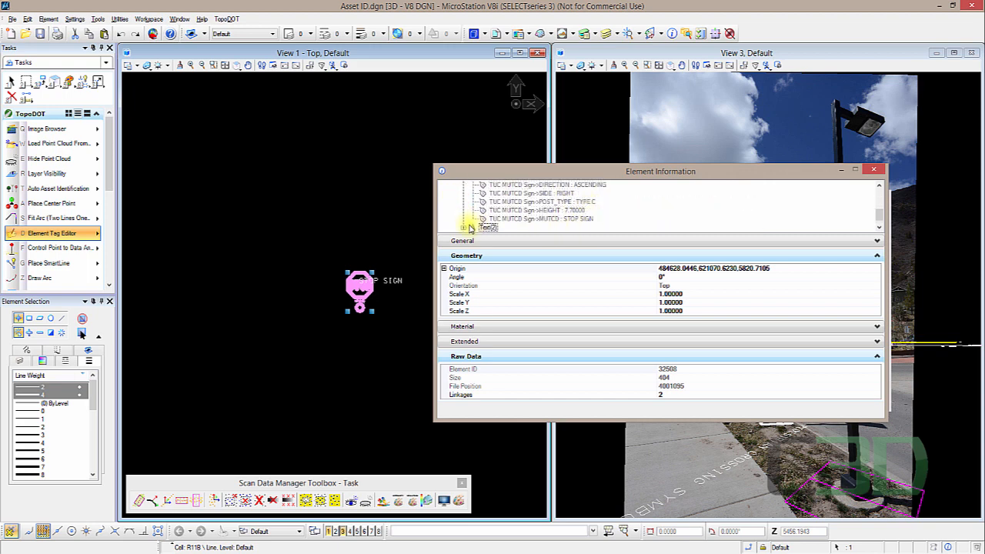
pyautogui.click(874, 171)
pyautogui.click(406, 144)
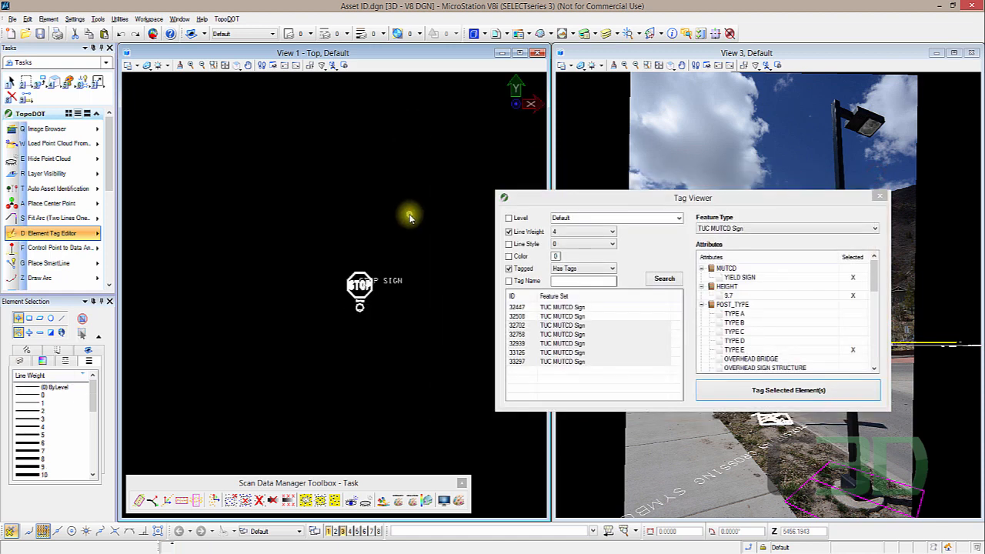
pyautogui.click(561, 308)
pyautogui.click(551, 316)
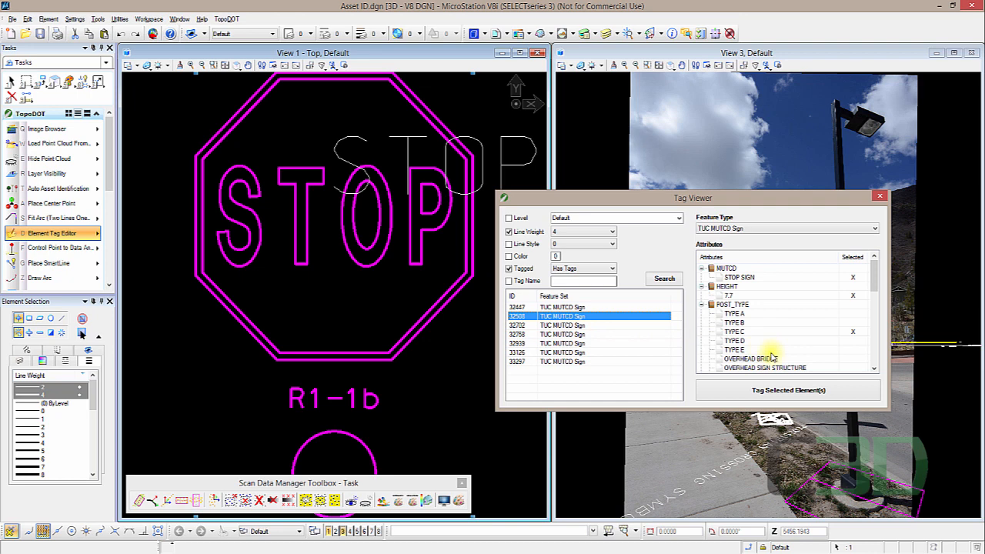
pyautogui.scroll(-10, 357, 330)
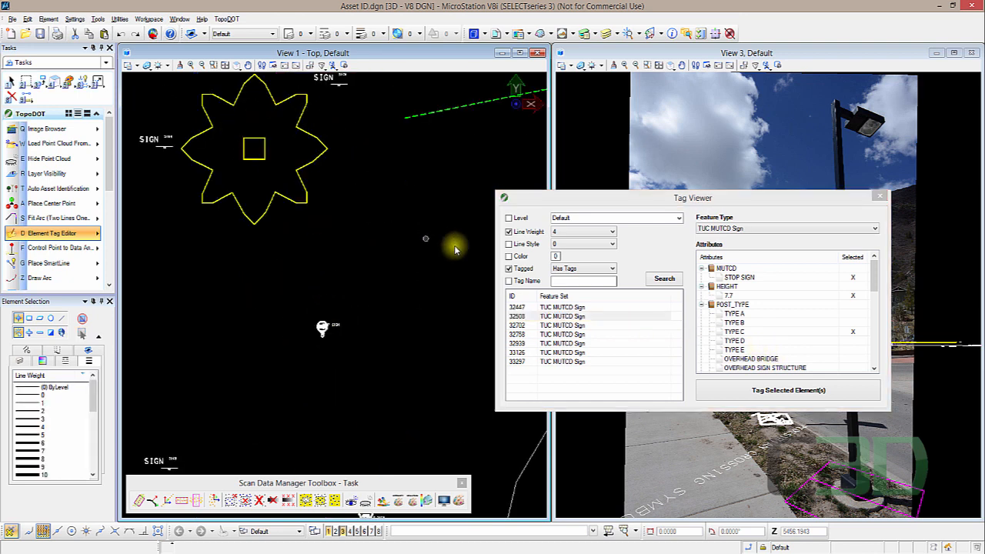
# - Clear the Tagged and Line Weight filters, then tag the tree cell as Trees with Type Oak and Size Large [3]
pyautogui.click(509, 268)
pyautogui.click(508, 231)
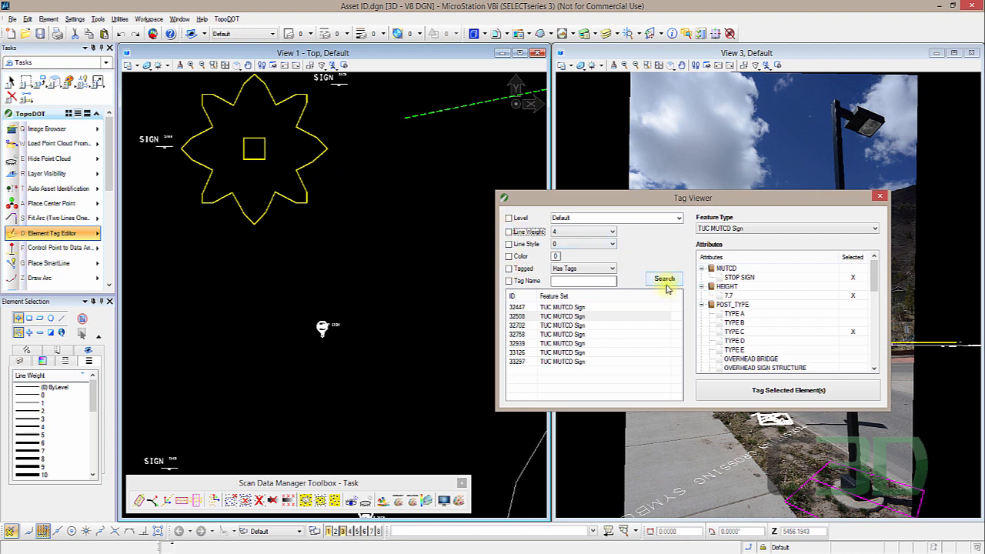
pyautogui.moveTo(394, 171); pyautogui.dragTo(404, 296, button='middle')
pyautogui.click(333, 281)
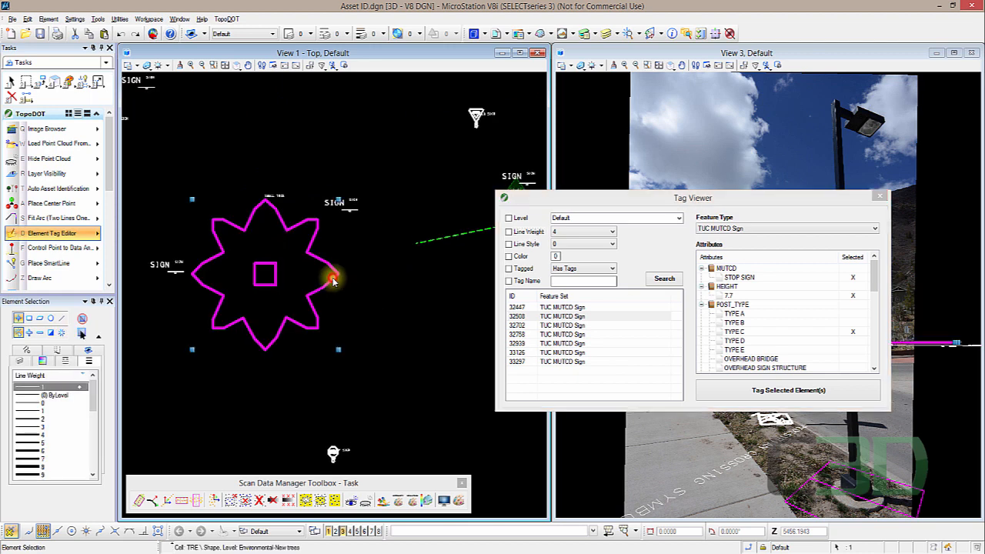
pyautogui.click(847, 229)
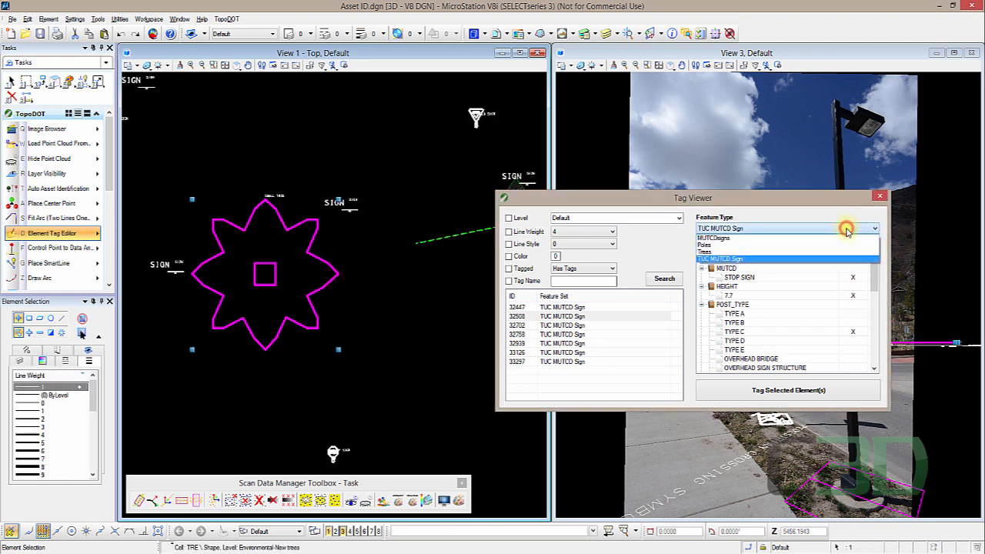
pyautogui.click(720, 252)
pyautogui.click(852, 297)
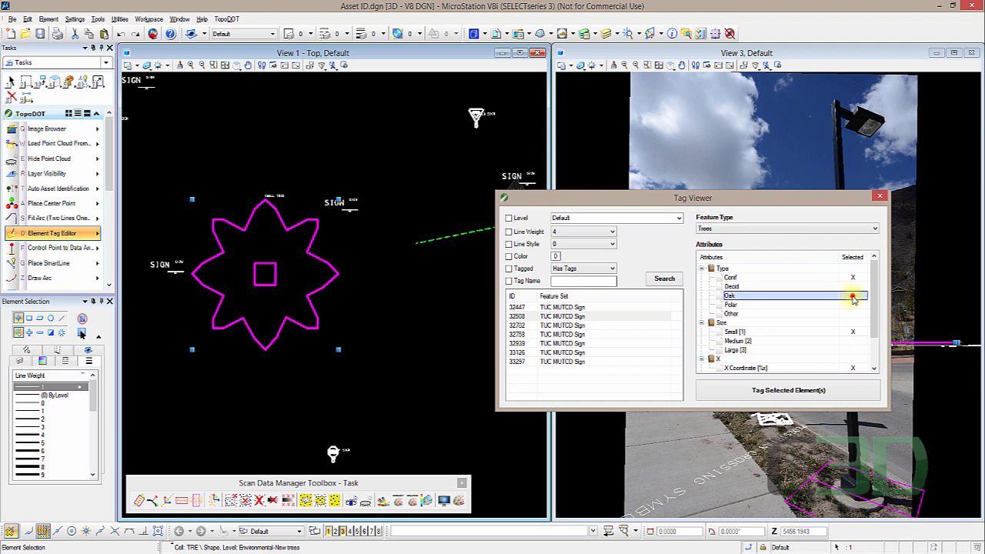
pyautogui.click(852, 341)
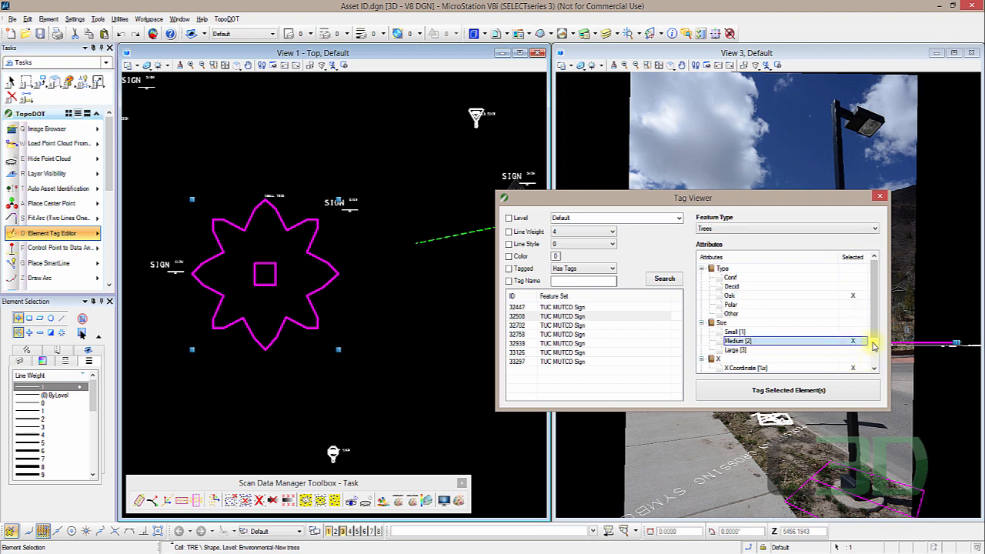
pyautogui.scroll(-2, 871, 340)
pyautogui.scroll(1, 875, 364)
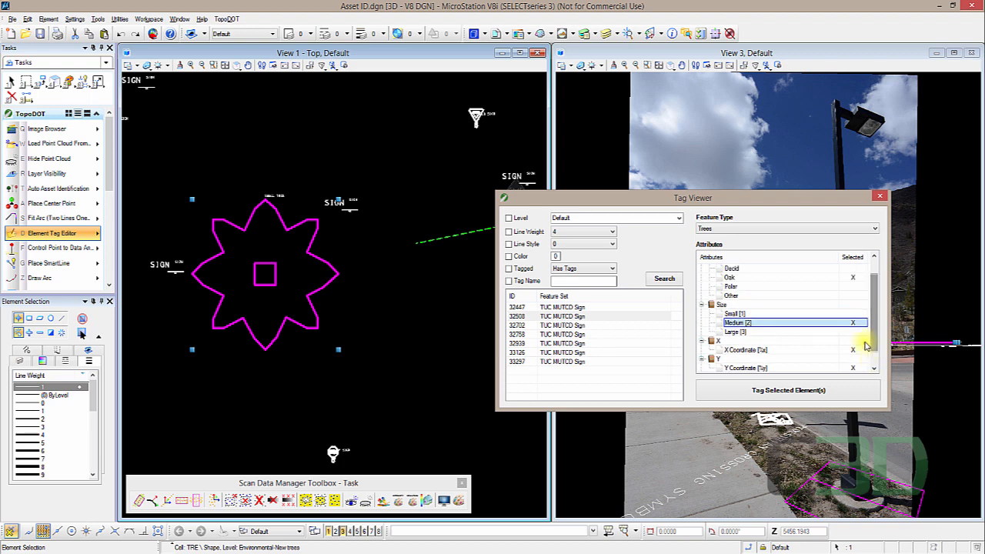
pyautogui.click(853, 331)
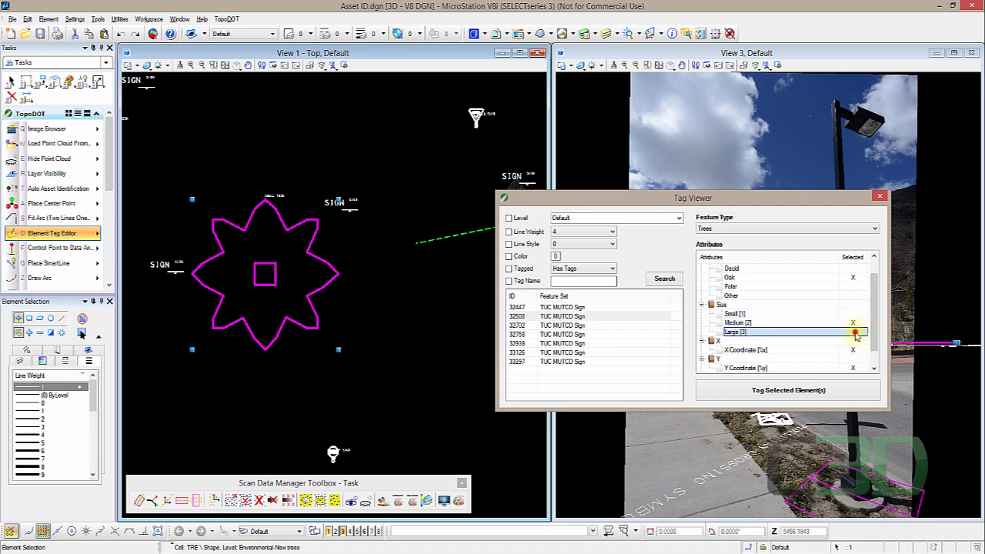
pyautogui.click(798, 391)
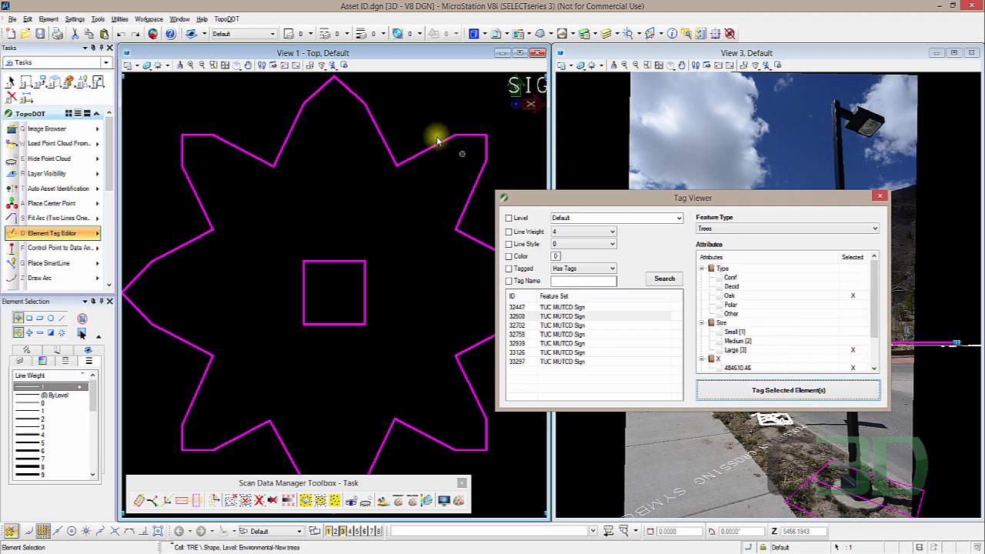
# - Select the tree cell and inspect its tag values in Element Information
pyautogui.click(432, 146)
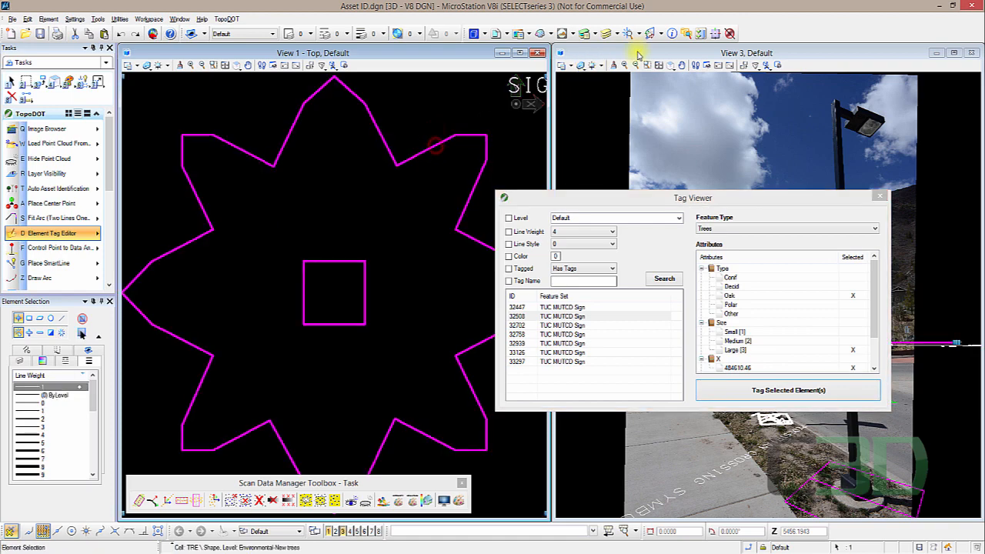
pyautogui.click(672, 35)
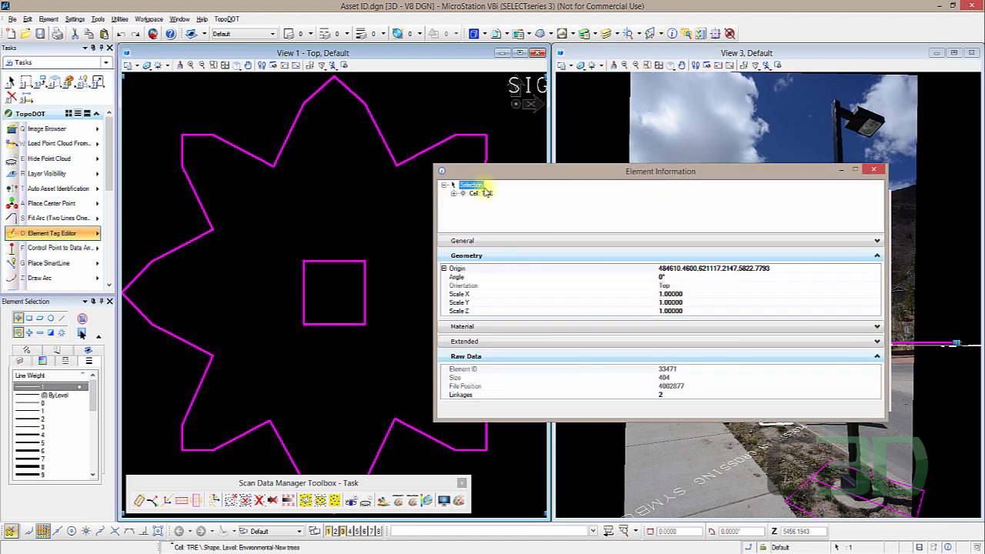
pyautogui.click(455, 194)
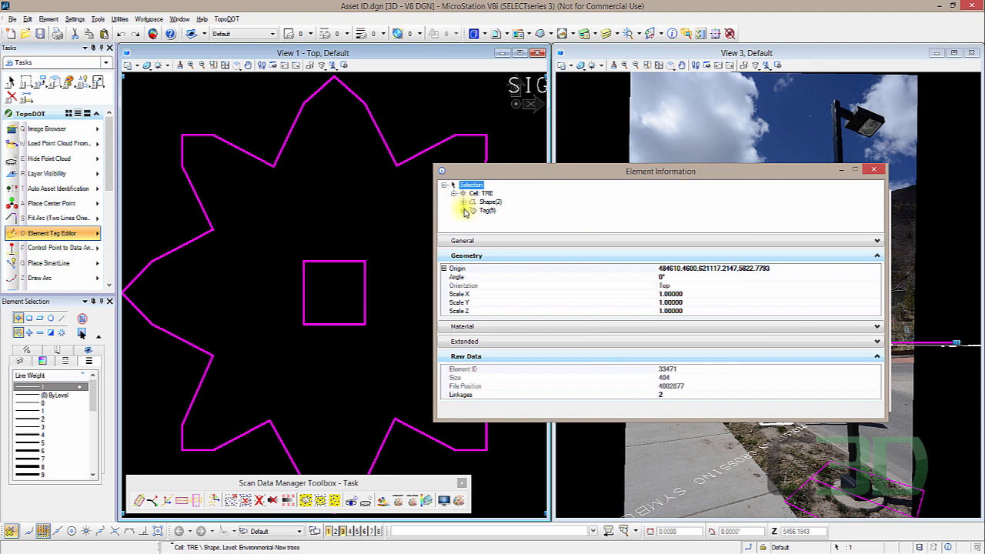
pyautogui.click(464, 211)
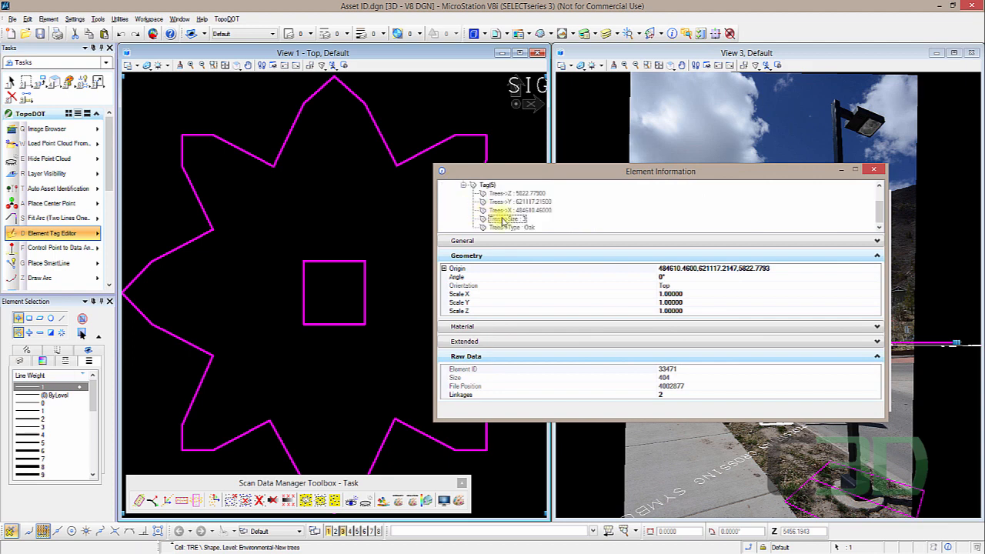
pyautogui.click(528, 229)
pyautogui.click(517, 220)
pyautogui.click(876, 169)
# - Filter the Tag Viewer by level, choosing Back of Curb, and search for tagged elements
pyautogui.click(411, 115)
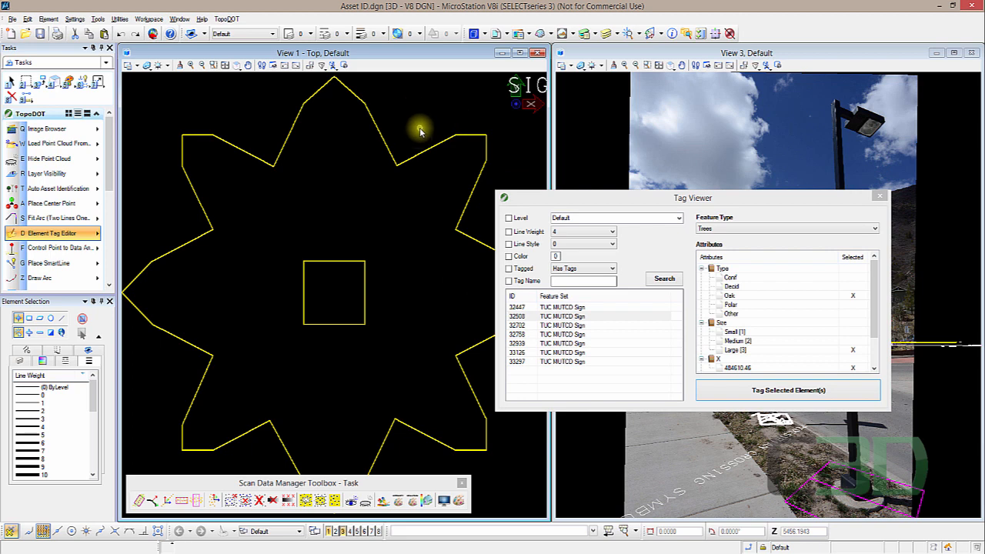
pyautogui.scroll(-5, 385, 169)
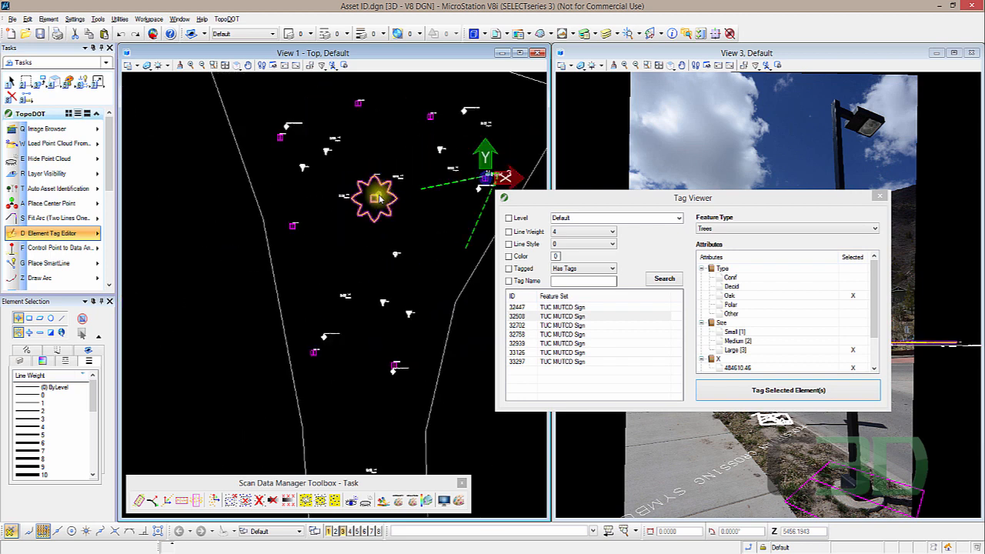
pyautogui.moveTo(380, 164); pyautogui.dragTo(356, 223, button='middle')
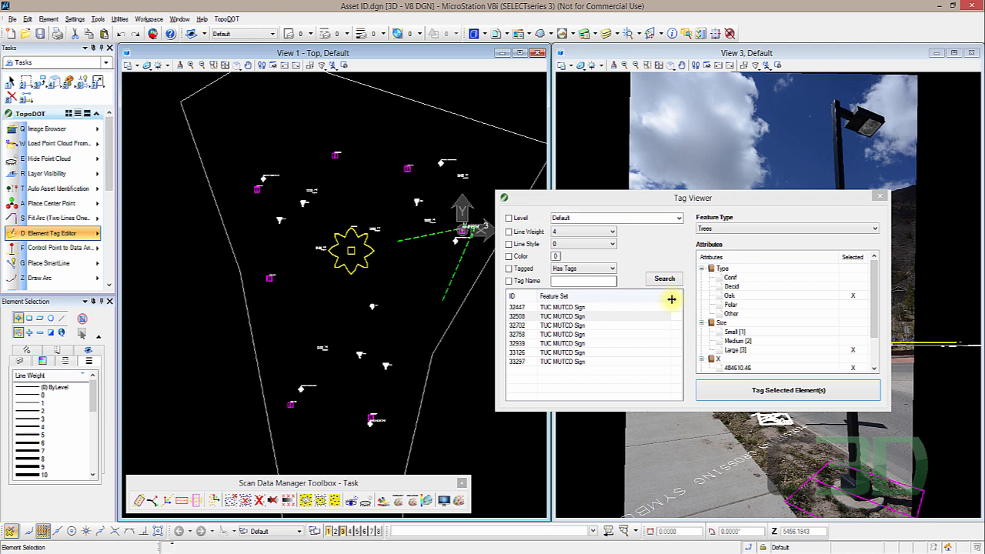
pyautogui.click(508, 218)
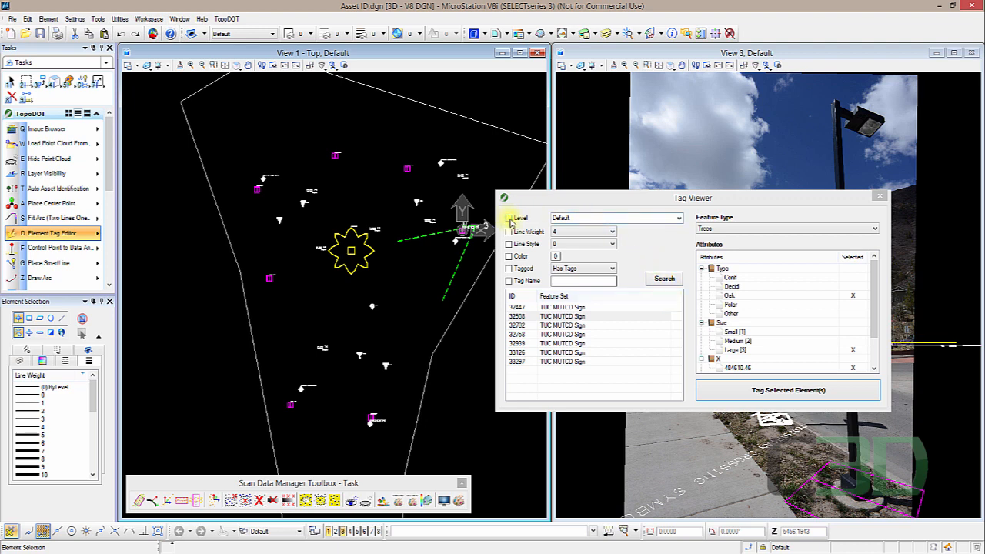
pyautogui.click(680, 221)
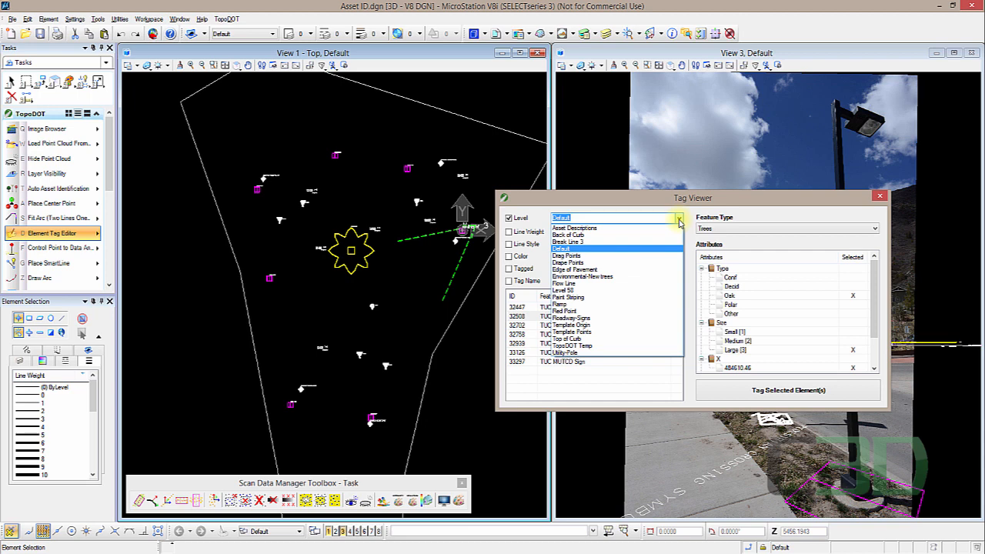
pyautogui.click(574, 235)
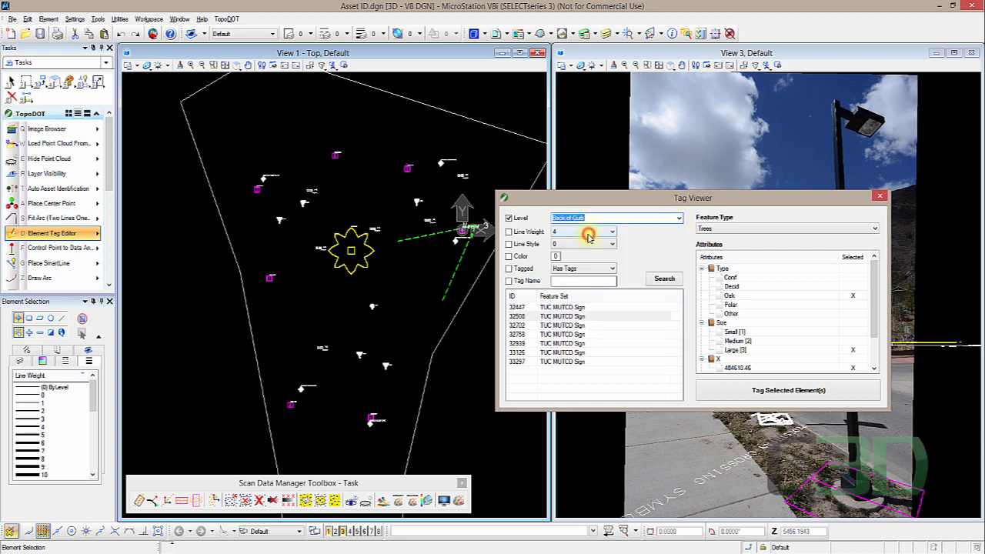
pyautogui.click(664, 280)
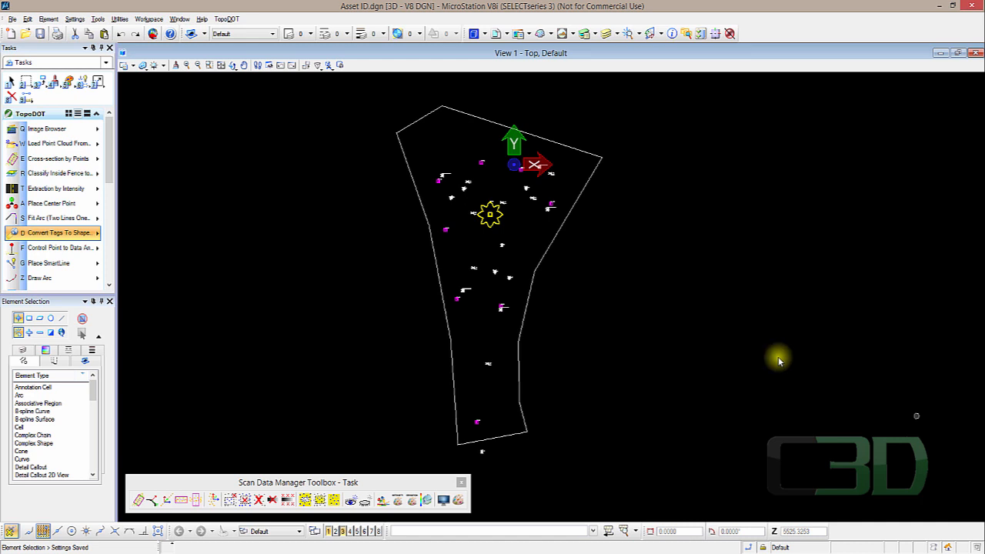
# - Convert the tags to a shape file named TUCtest in the A109 data folder
pyautogui.click(72, 235)
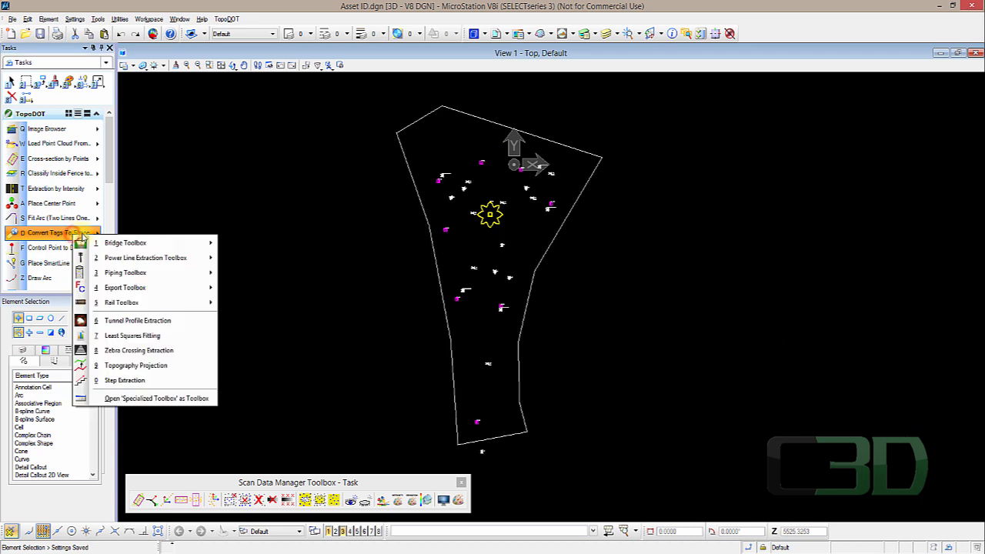
pyautogui.moveTo(197, 297)
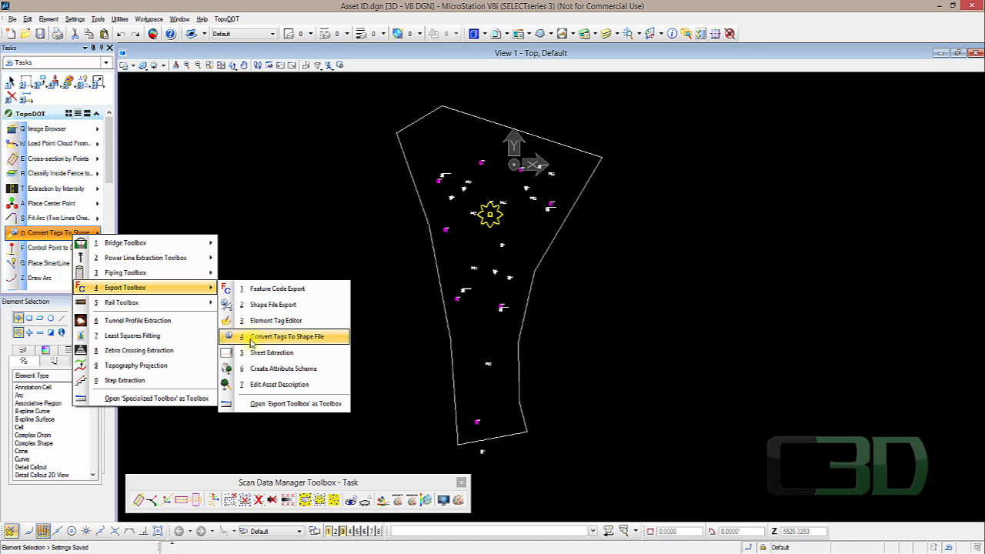
pyautogui.click(318, 337)
pyautogui.click(234, 380)
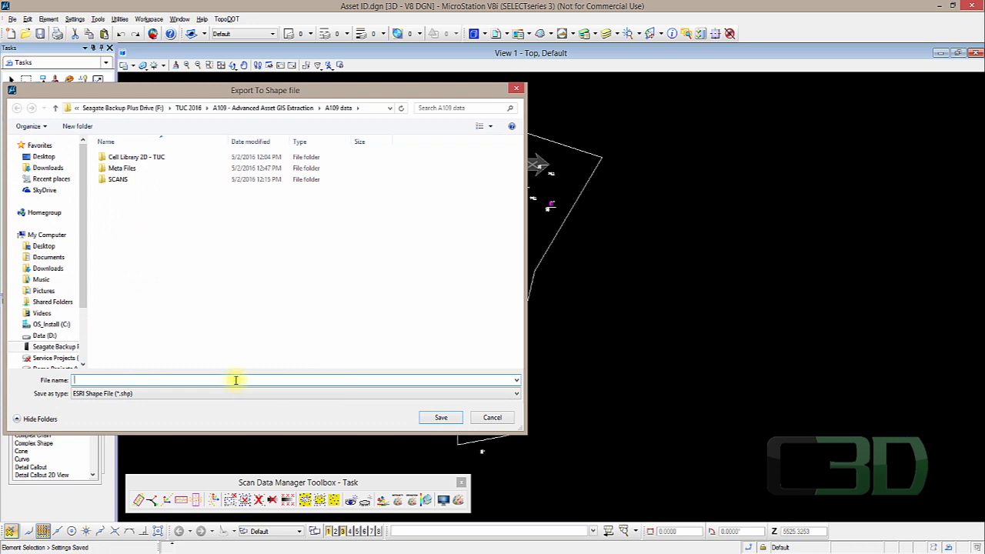
pyautogui.write('TUCtest')
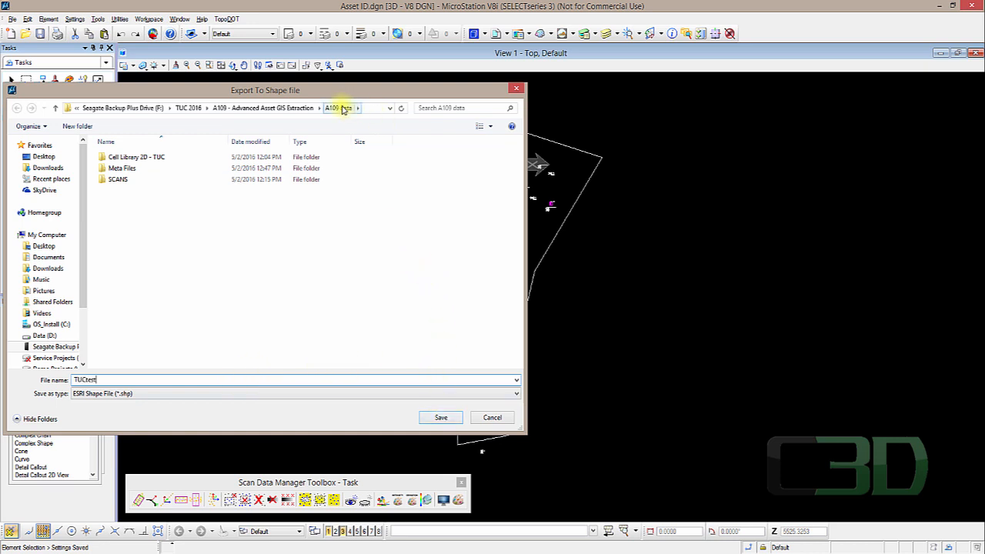
pyautogui.click(440, 417)
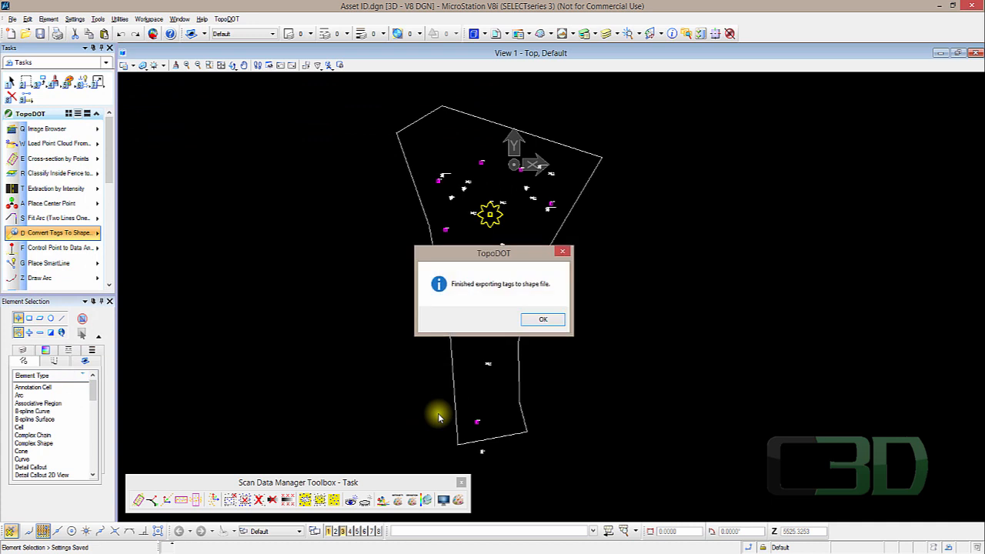
pyautogui.click(536, 321)
# - Review the exported TUCtest files in the A109 data folder
pyautogui.moveTo(34, 548)
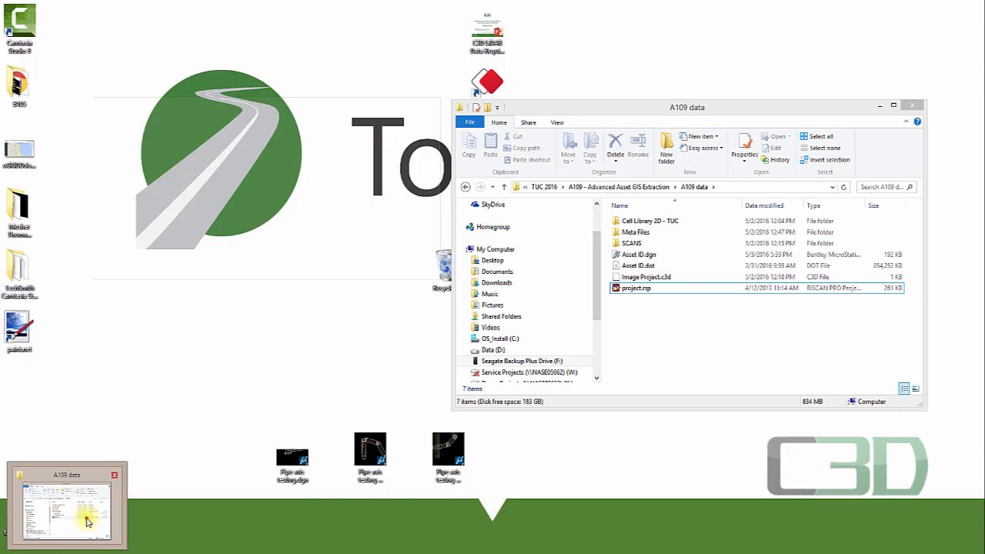
pyautogui.click(77, 512)
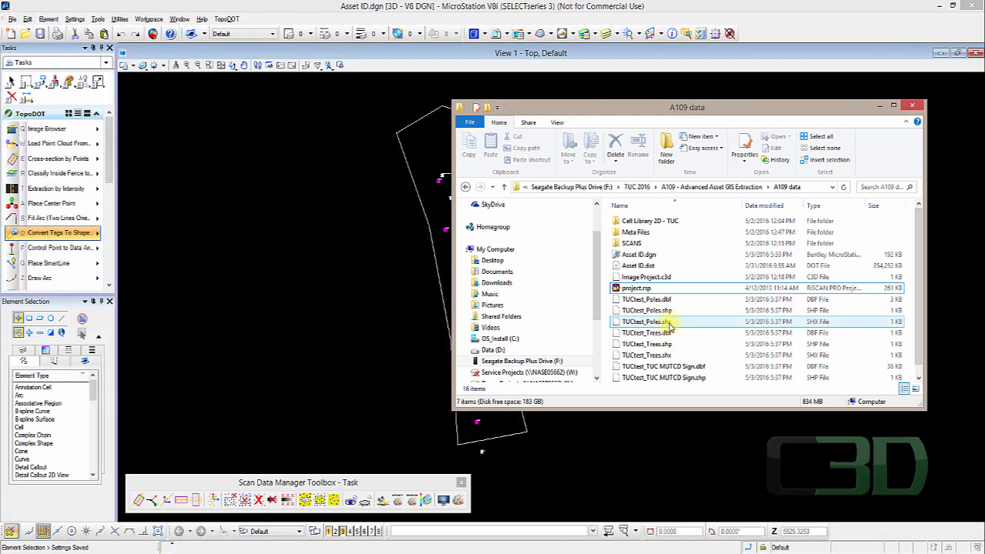
pyautogui.moveTo(694, 410); pyautogui.dragTo(695, 451)
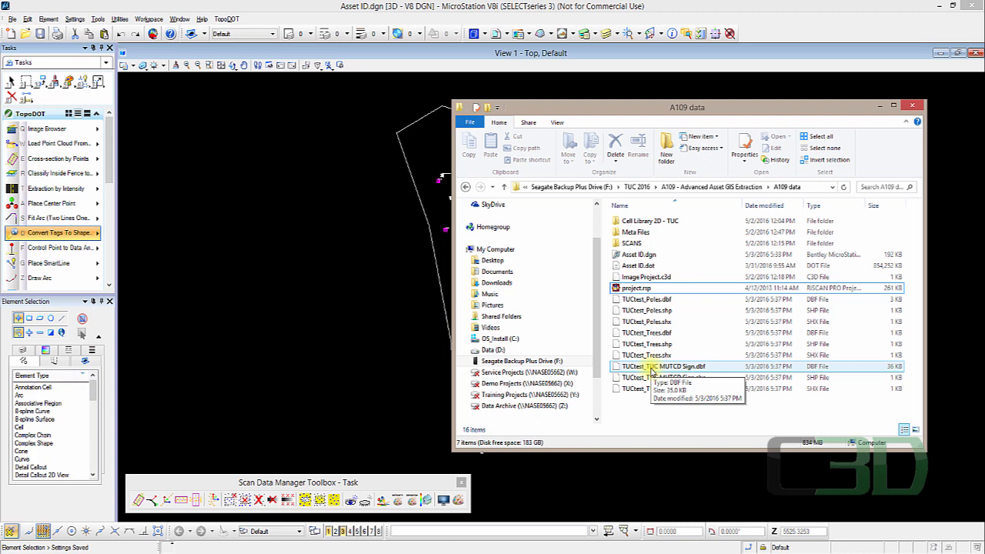
pyautogui.click(198, 255)
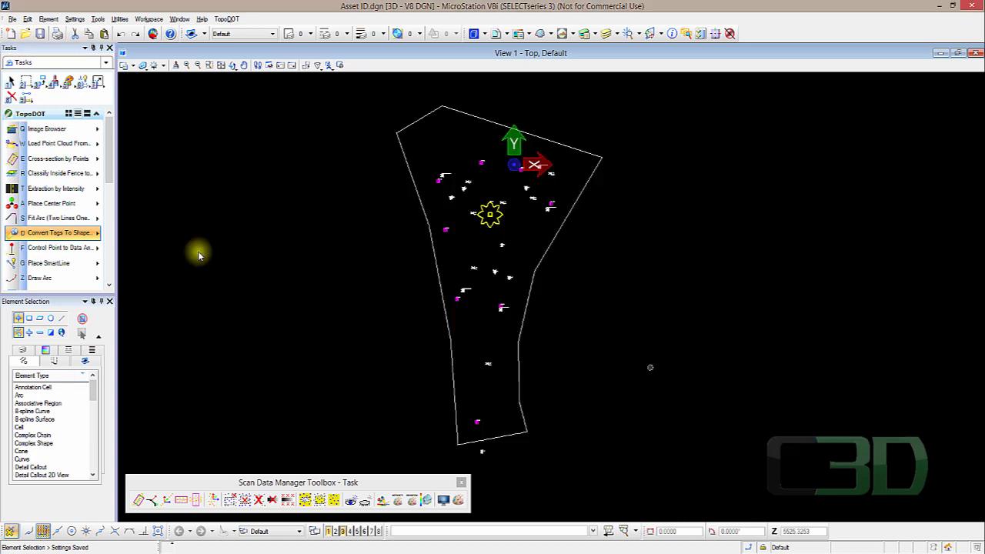
# - Open Shape File Export and set Feature Type to TUC MUTCD Sign and Level Extraction to Roadway-Signs
pyautogui.click(79, 233)
pyautogui.moveTo(175, 287)
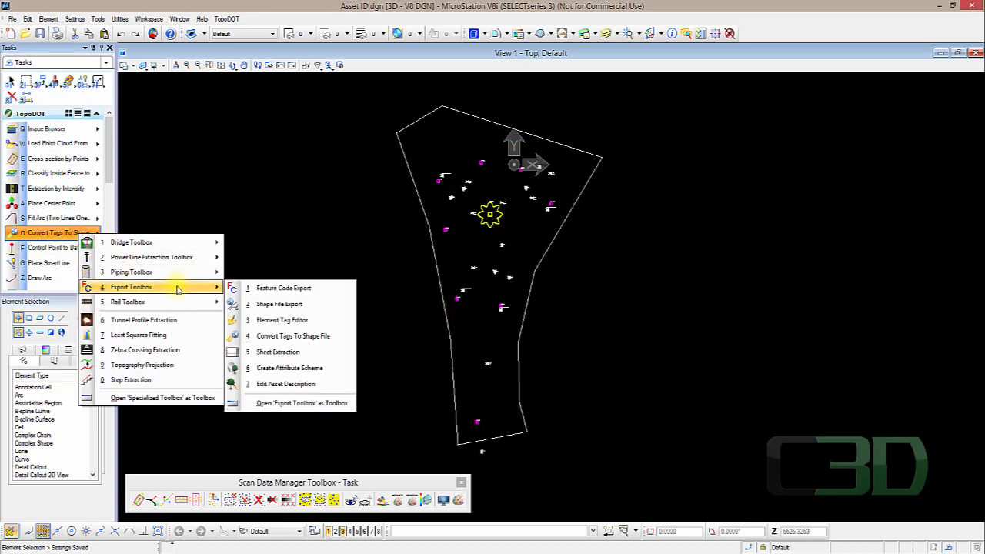
pyautogui.click(301, 306)
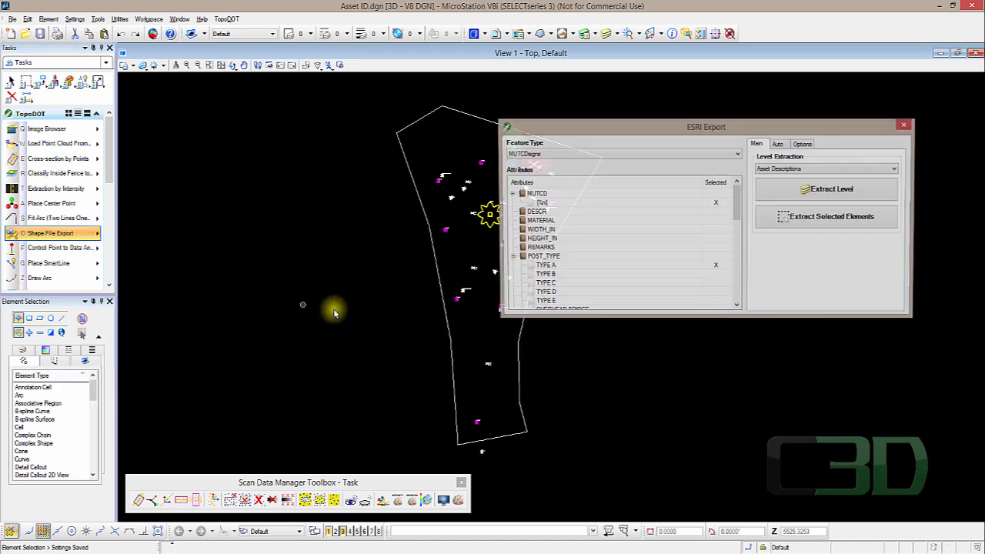
pyautogui.moveTo(667, 128); pyautogui.dragTo(714, 297)
pyautogui.click(716, 319)
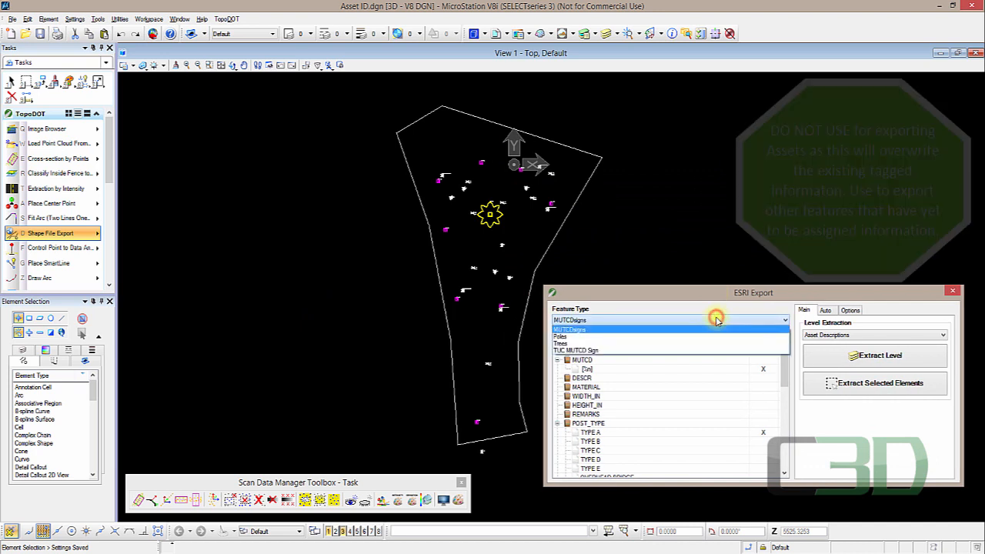
pyautogui.click(598, 352)
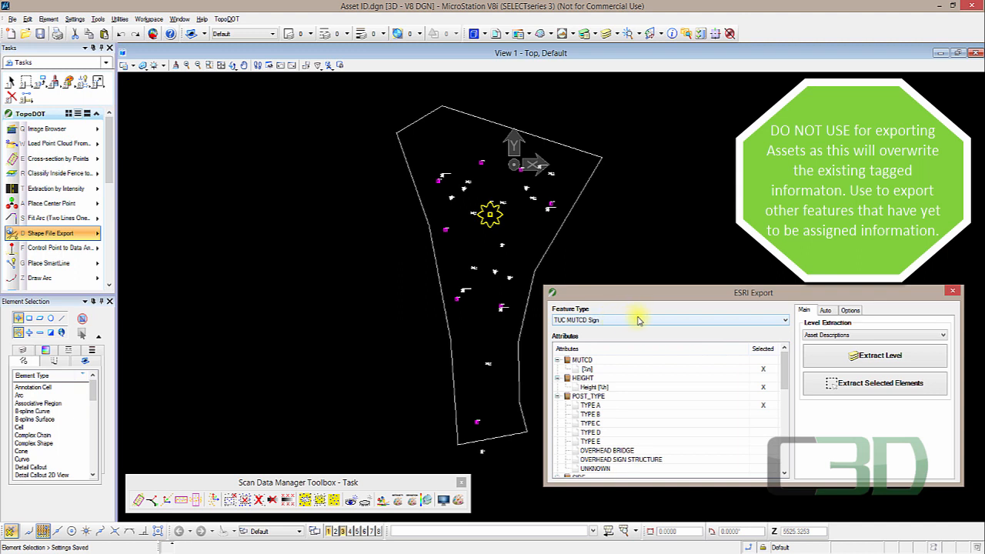
pyautogui.click(887, 336)
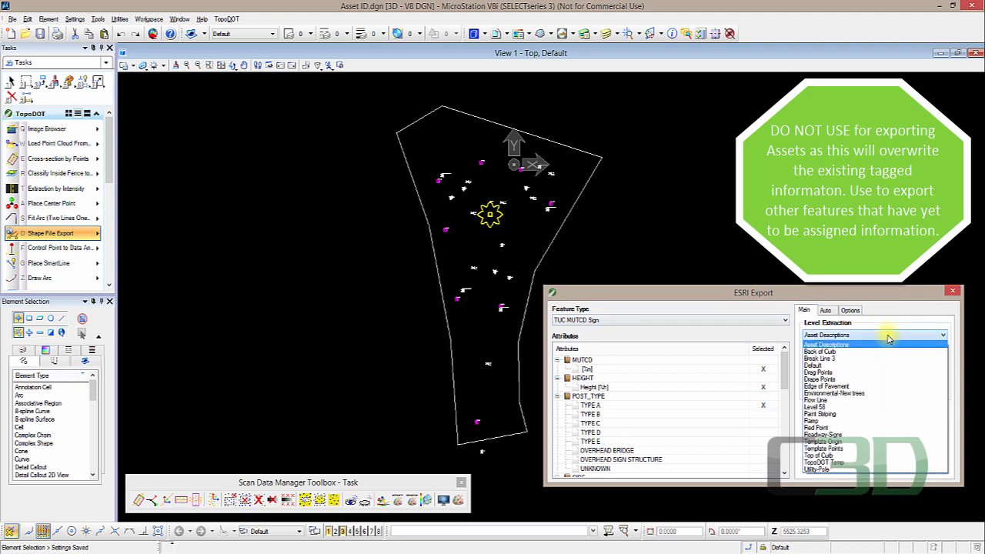
pyautogui.click(845, 435)
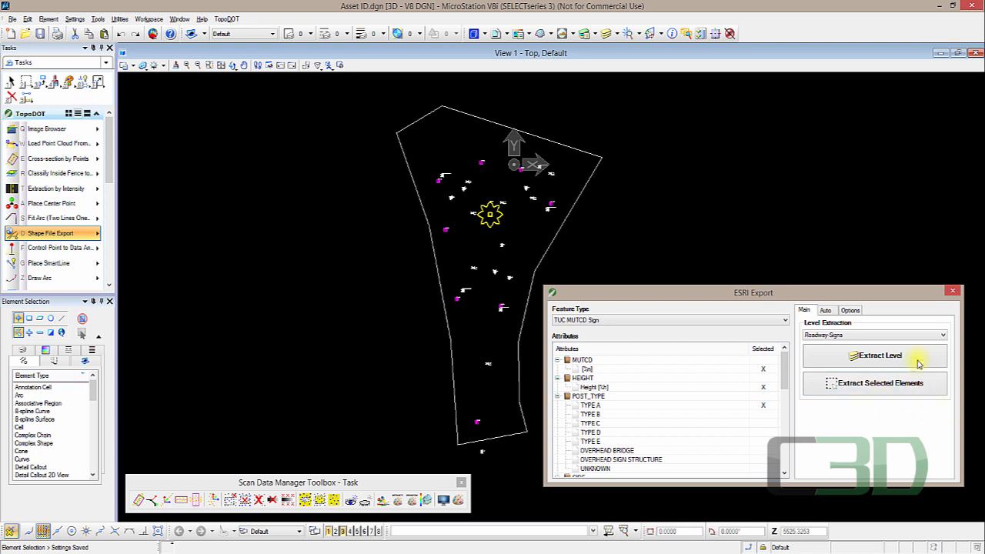
# - Set the export type to CSV File and extract the whole Roadway-Signs level
pyautogui.click(854, 311)
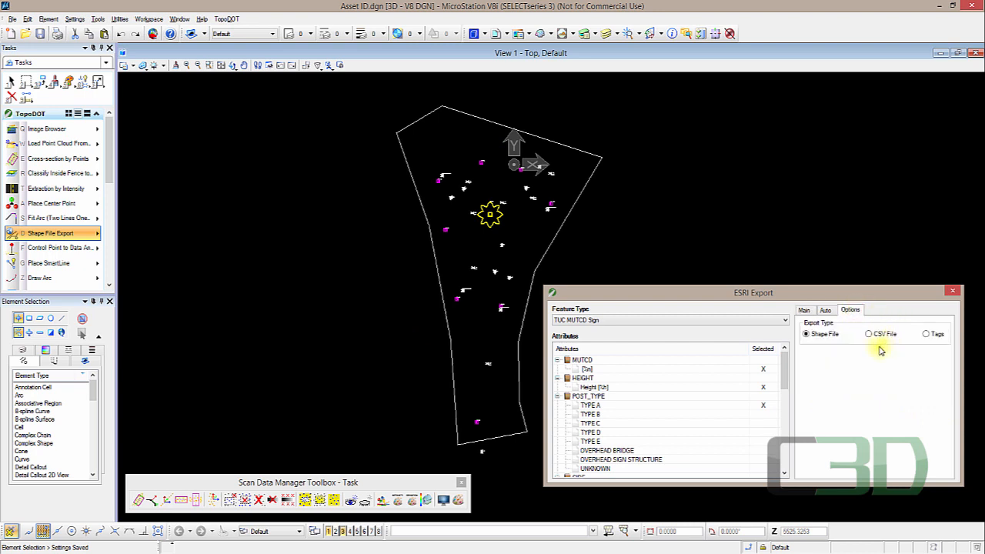
pyautogui.click(870, 334)
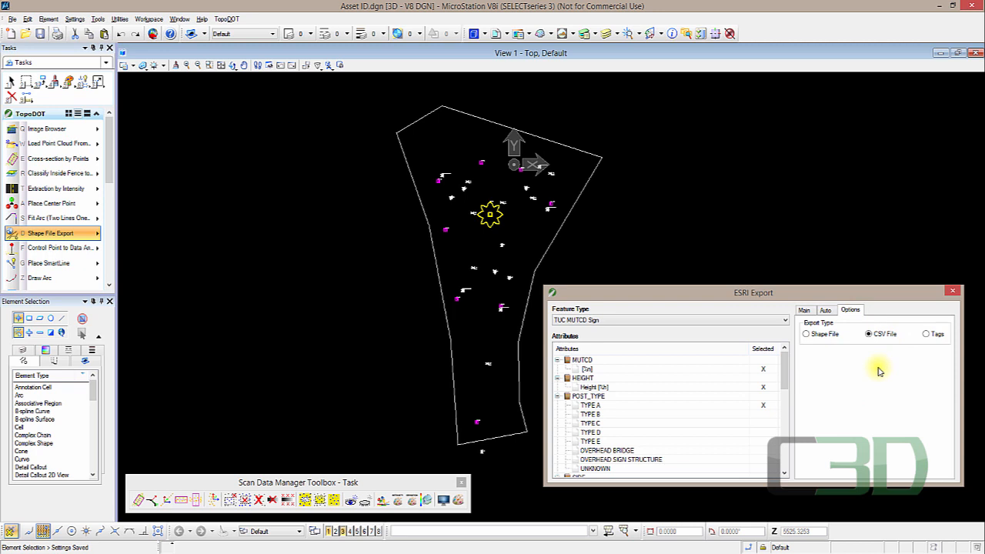
pyautogui.click(828, 311)
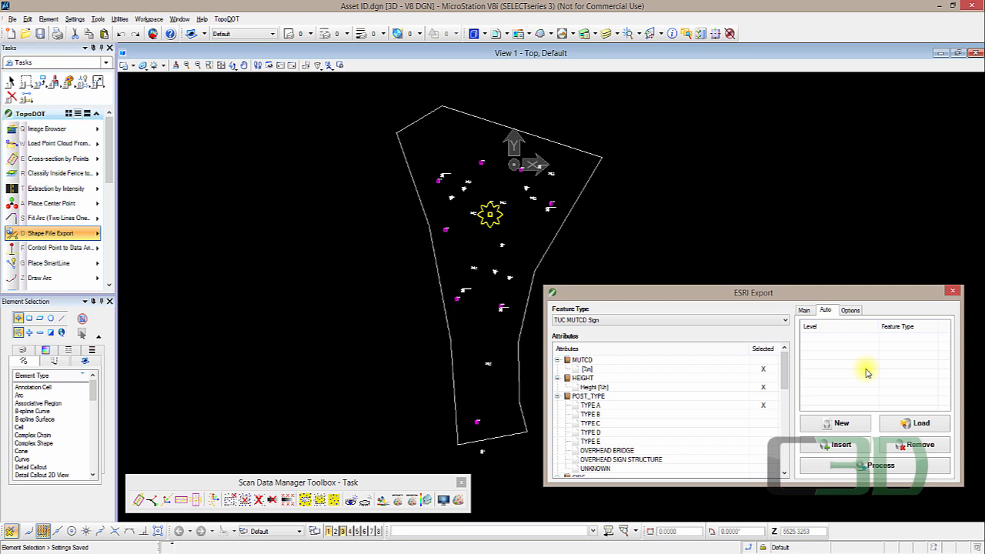
pyautogui.click(804, 310)
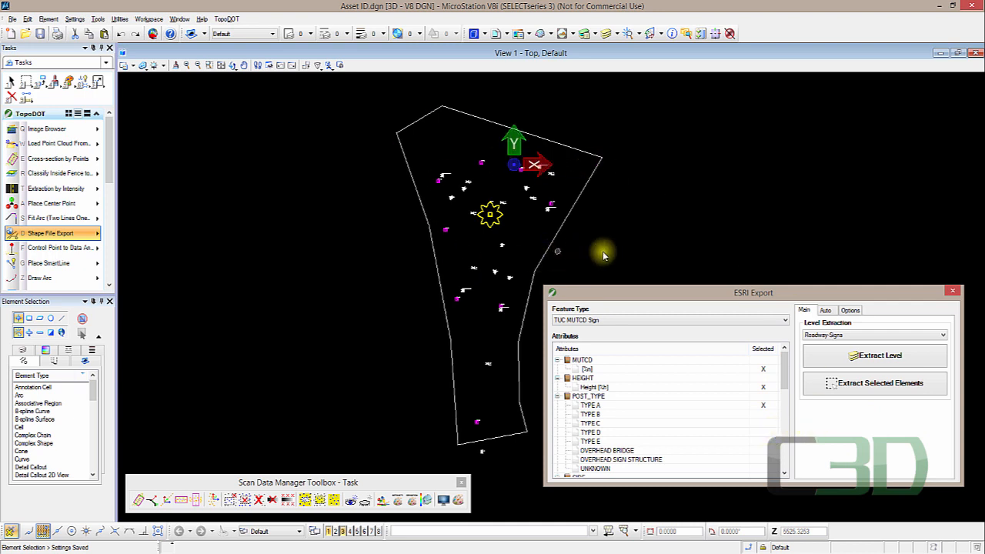
pyautogui.click(881, 361)
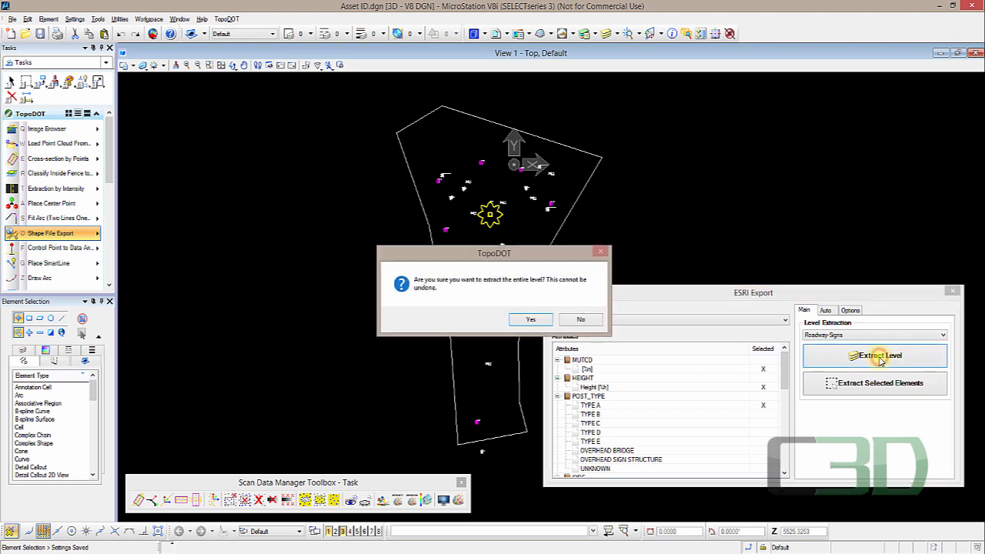
pyautogui.click(534, 319)
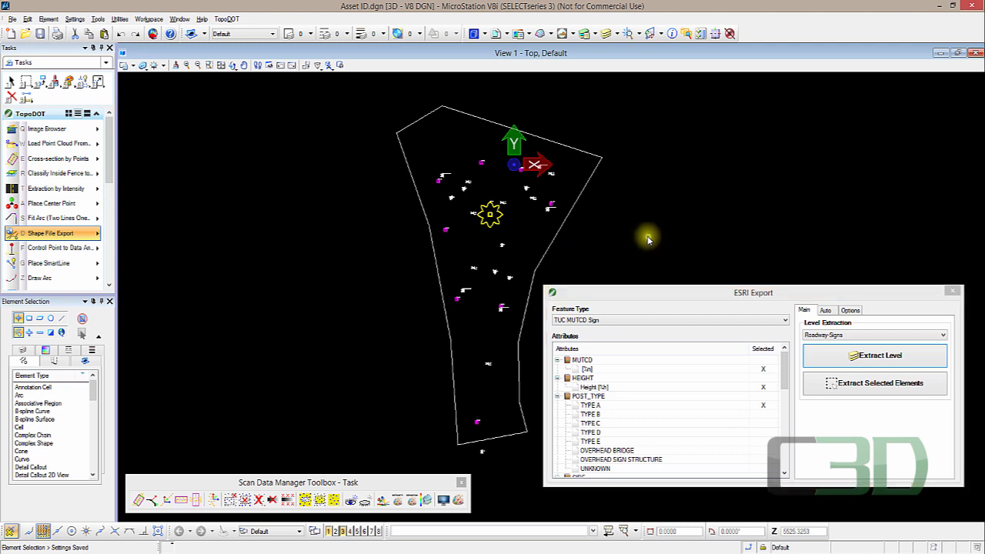
# - Locate the exported CSV file in the A109 data folder and return to the export options
pyautogui.click(60, 552)
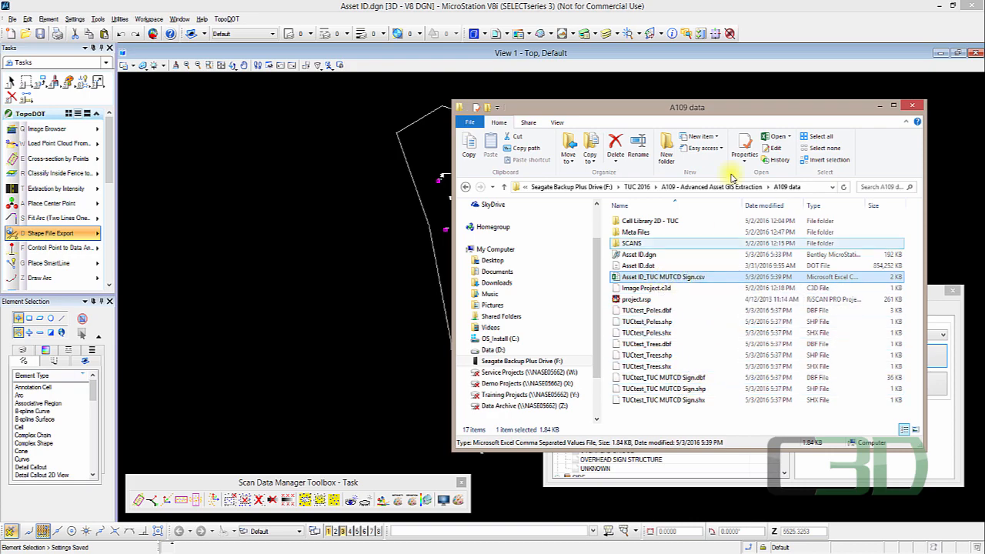
pyautogui.moveTo(738, 107)
pyautogui.mouseDown()
pyautogui.moveTo(590, 109)
pyautogui.moveTo(328, 30)
pyautogui.moveTo(282, 88)
pyautogui.mouseUp()
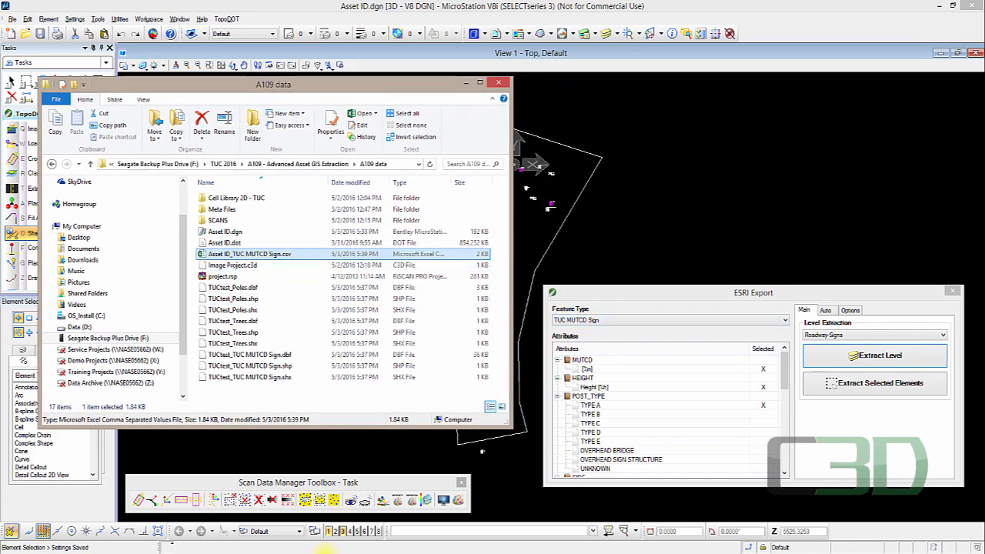
pyautogui.press('Return')
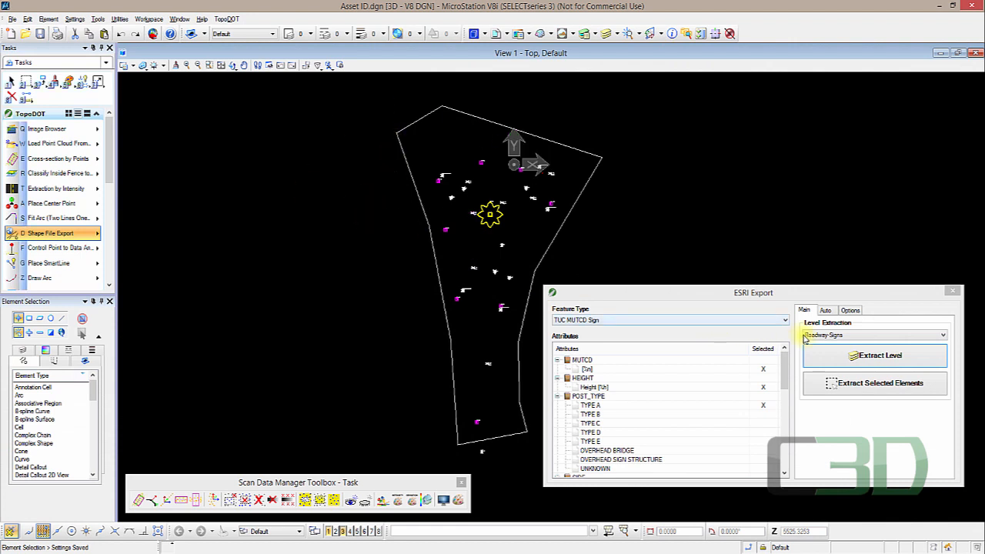
pyautogui.click(851, 311)
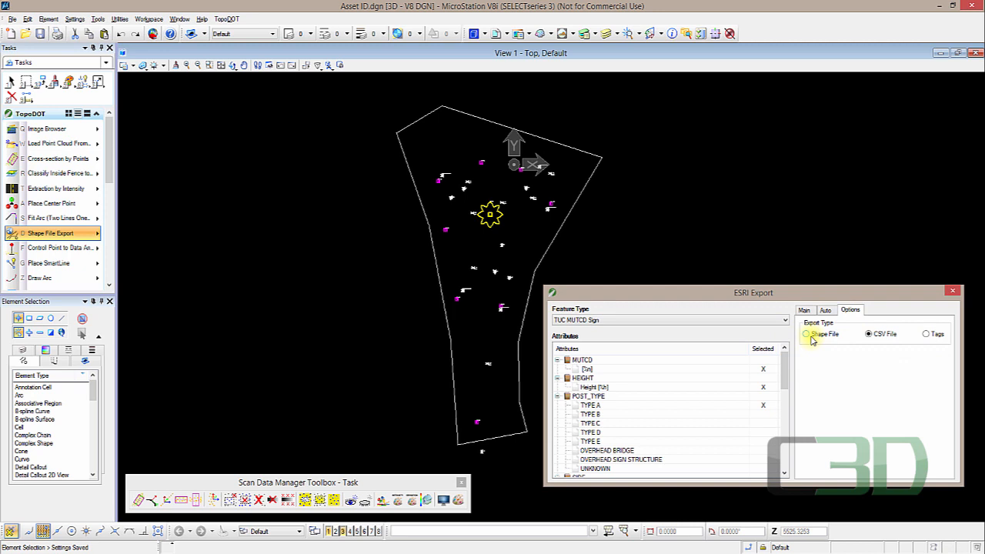